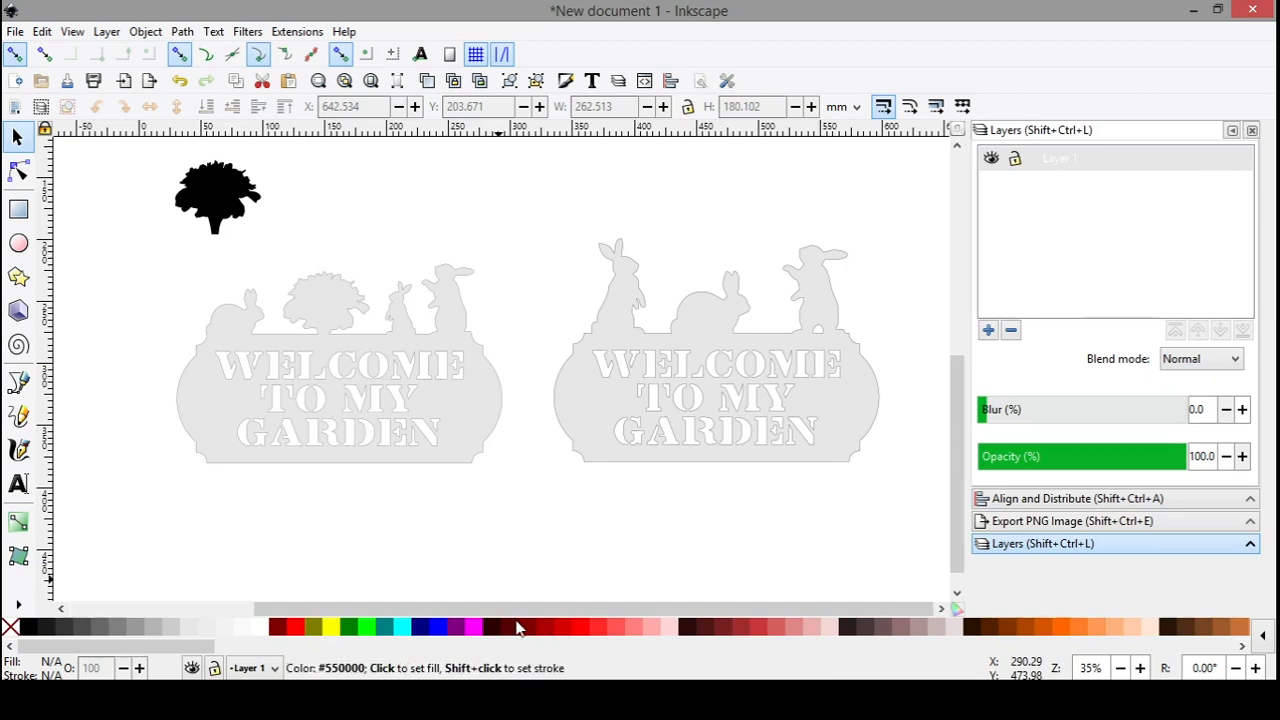
# Step: Ungroup the WELCOME TO MY GARDEN sign that has three rabbits on top
pyautogui.moveTo(714, 487); pyautogui.dragTo(450, 487)
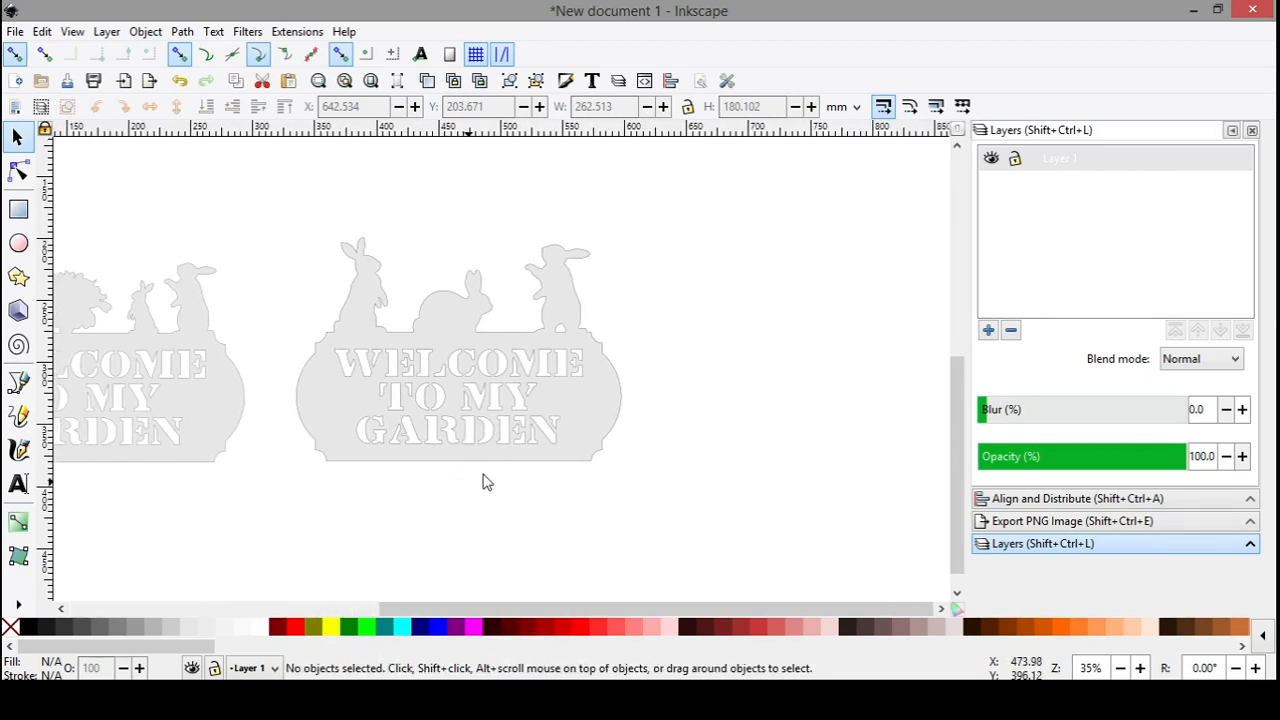
pyautogui.click(594, 410)
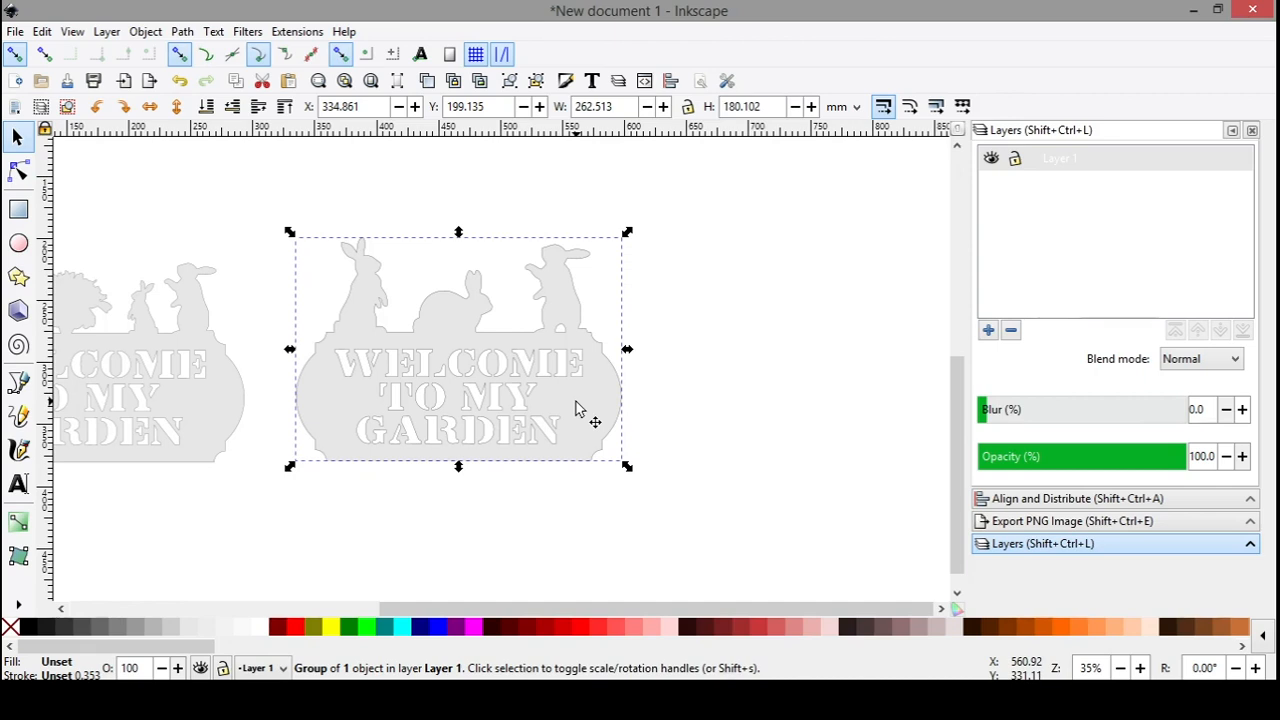
pyautogui.rightClick(576, 408)
pyautogui.click(610, 552)
pyautogui.click(576, 540)
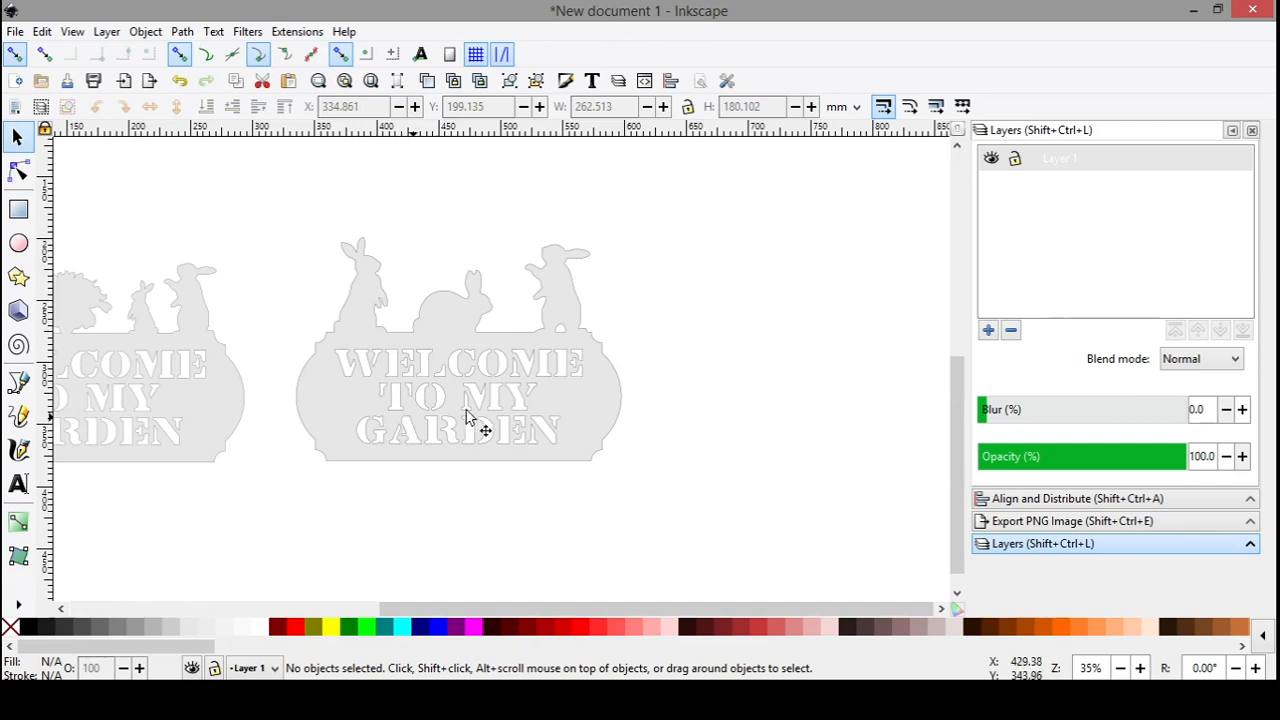
# Step: Draw a rectangle about 60 by 80 mm around the leftmost upright rabbit, resting on the sign's top edge, with a black stroke
pyautogui.moveTo(265, 211); pyautogui.dragTo(358, 346)
pyautogui.click(19, 209)
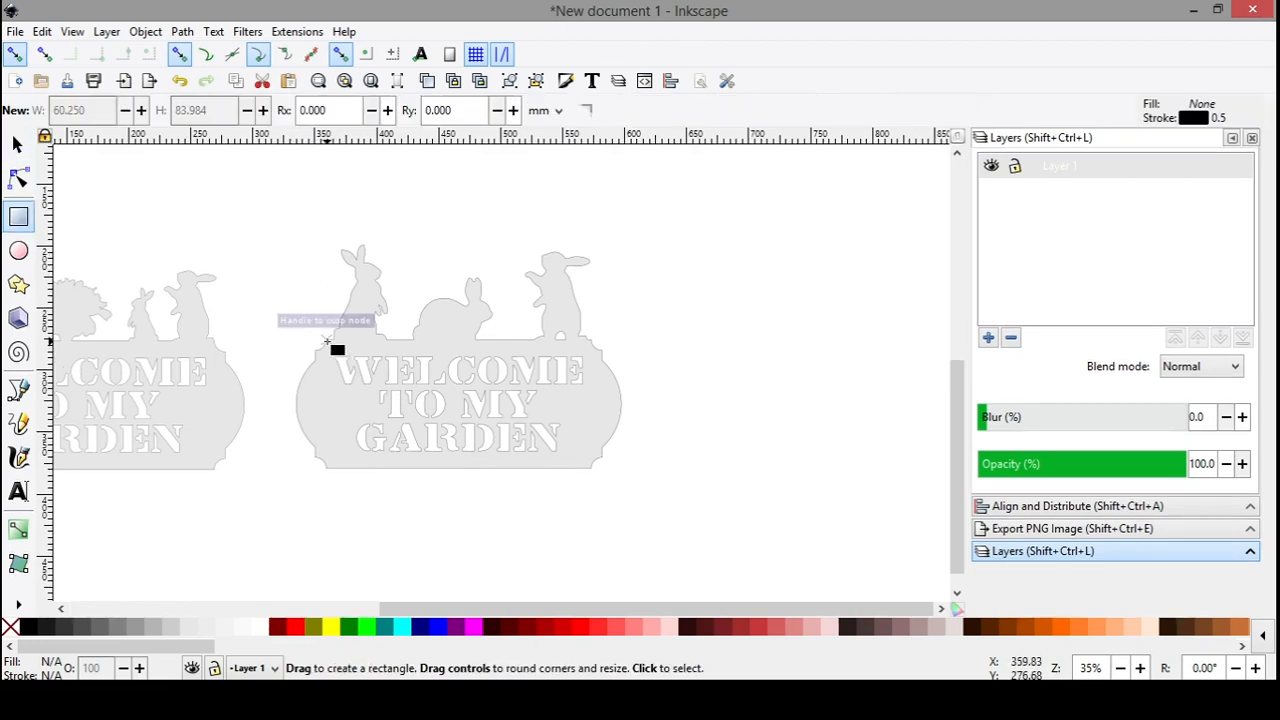
pyautogui.moveTo(327, 341); pyautogui.dragTo(401, 241)
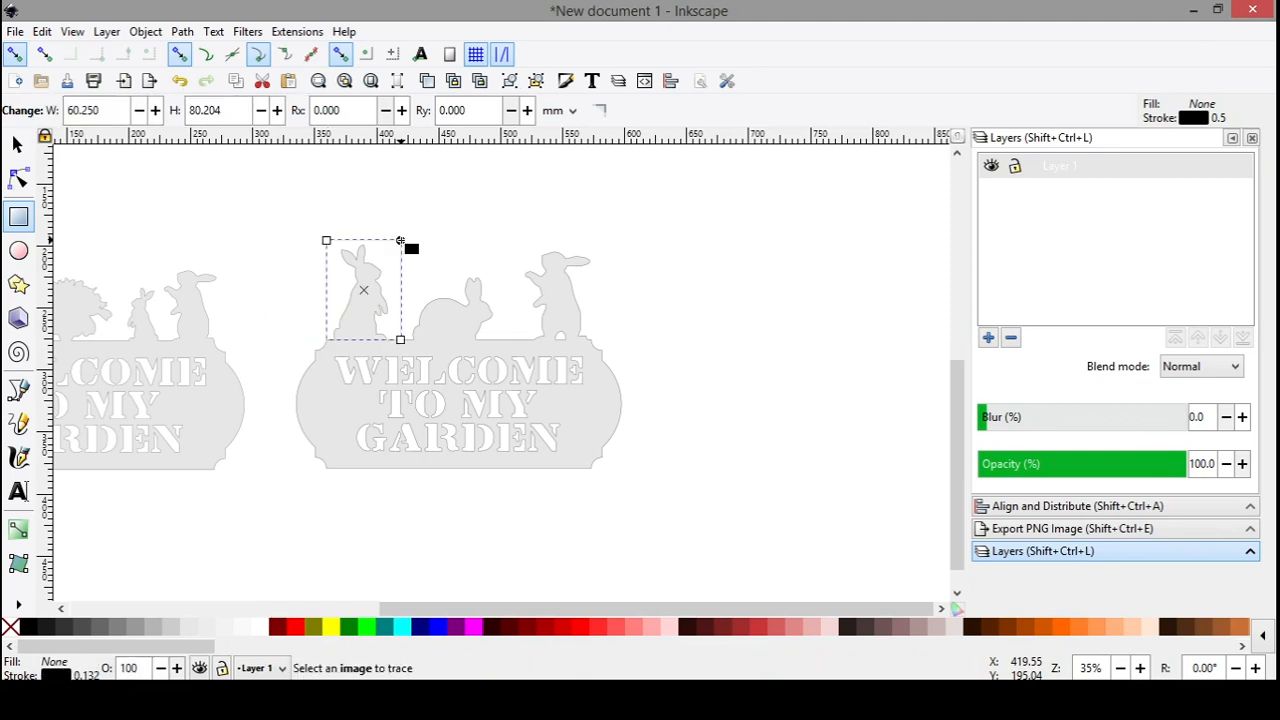
pyautogui.click(16, 146)
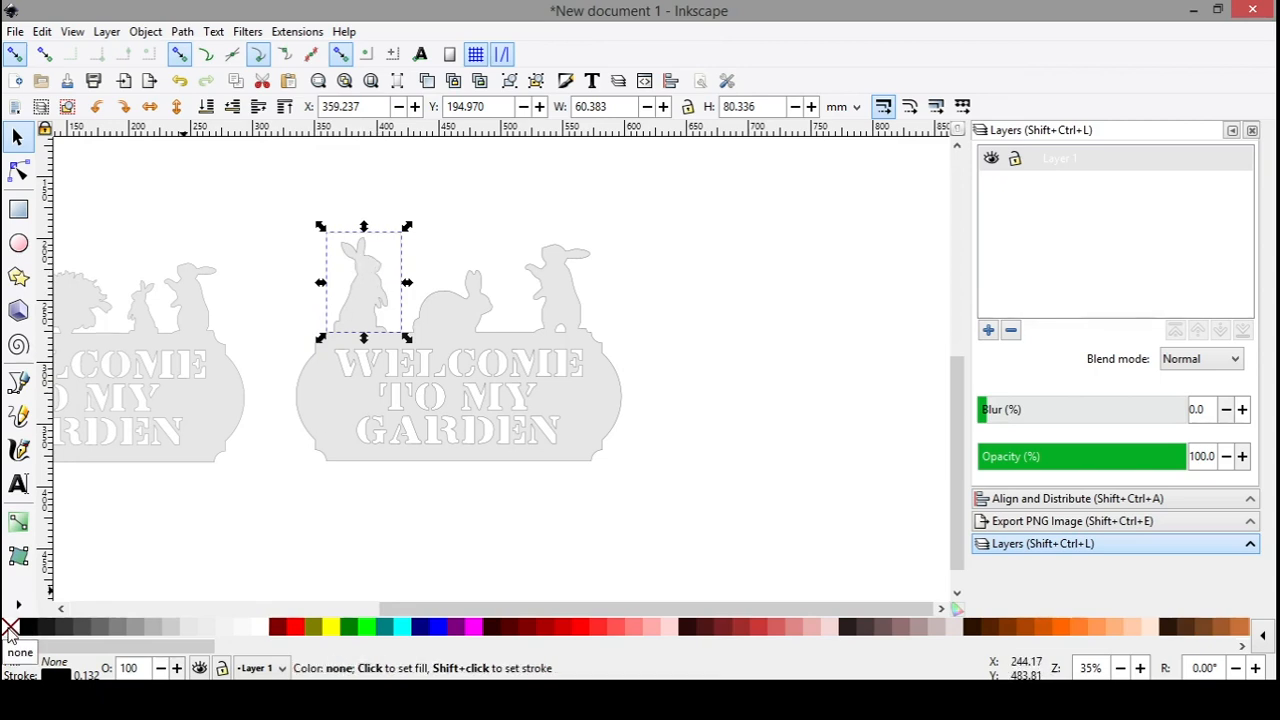
pyautogui.rightClick(10, 630)
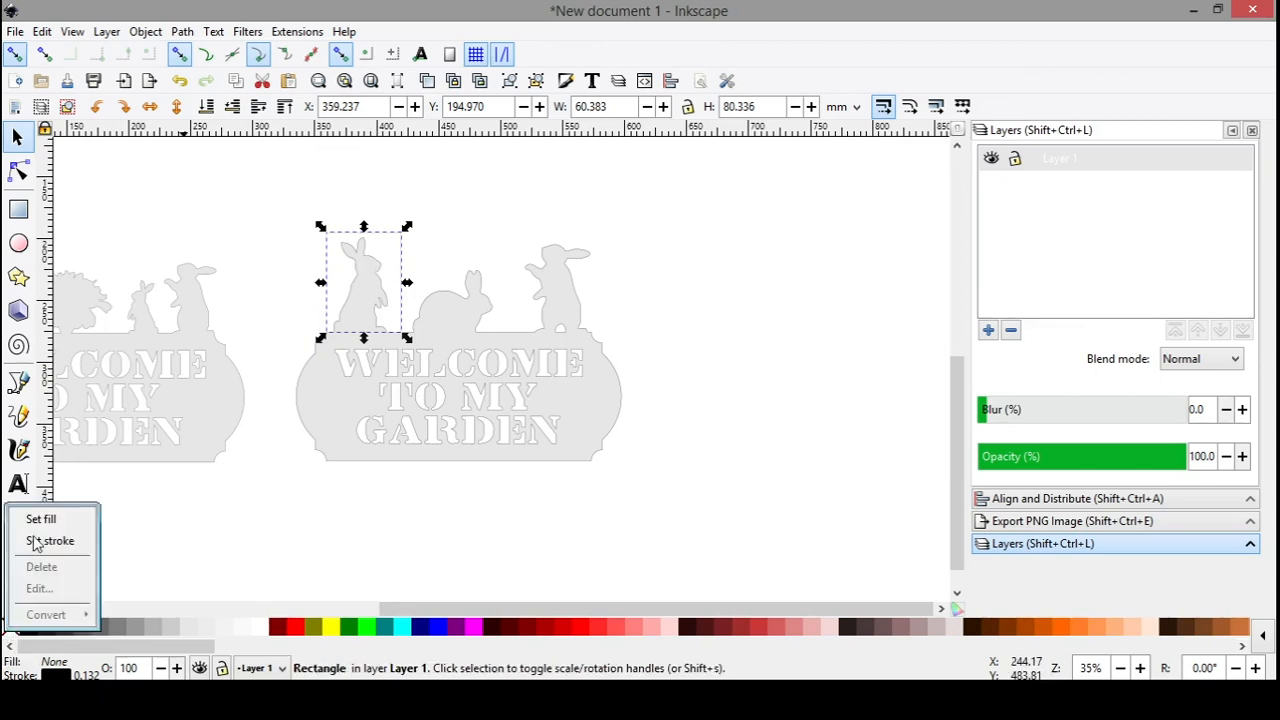
pyautogui.click(115, 605)
pyautogui.rightClick(27, 630)
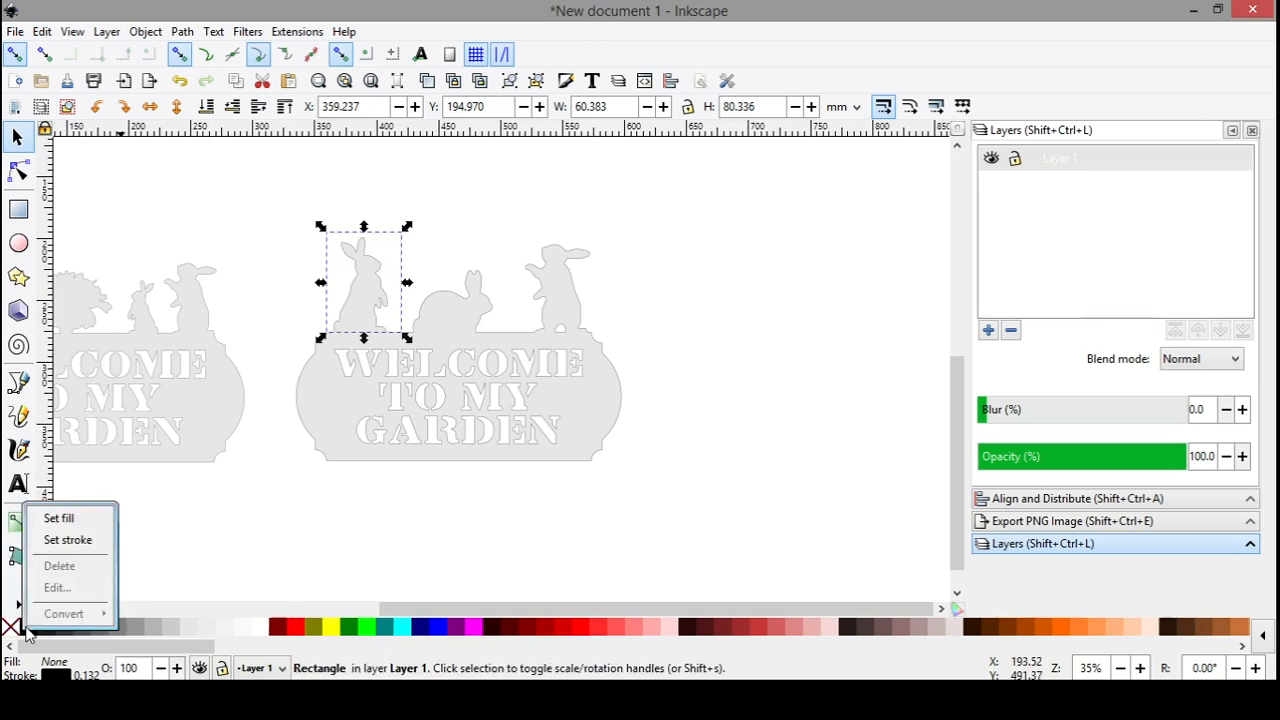
pyautogui.click(66, 545)
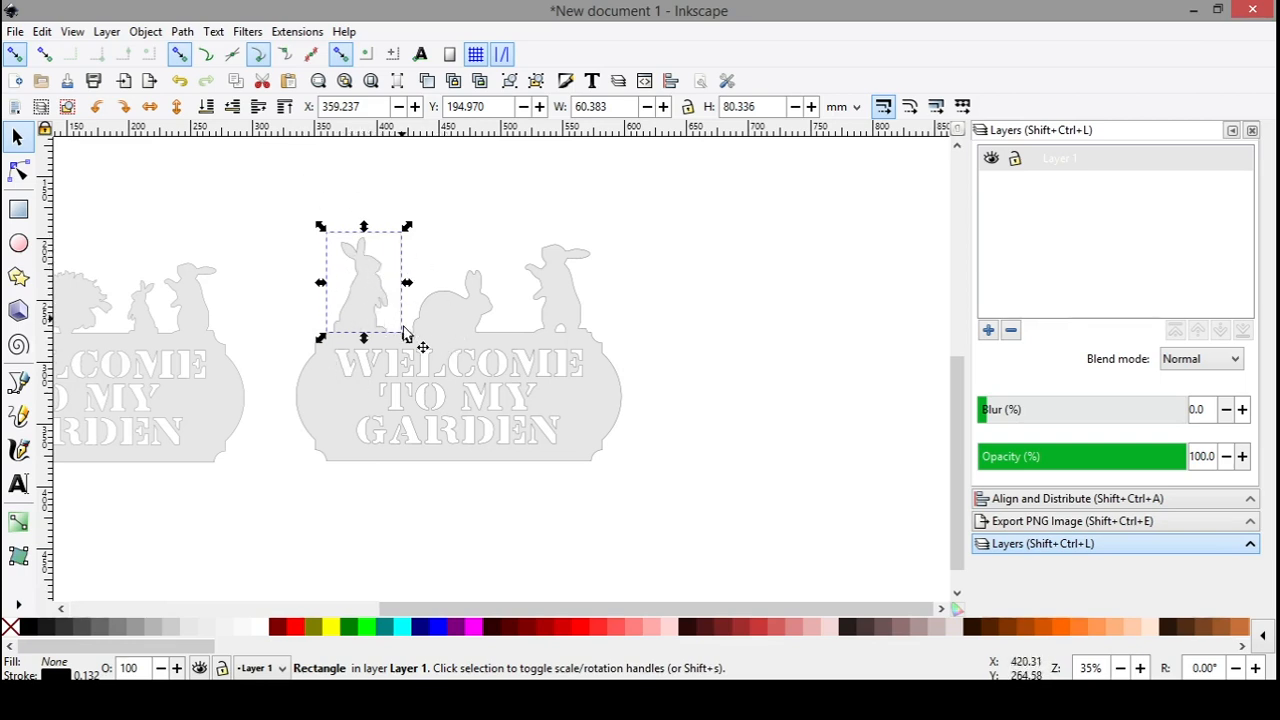
# Step: Apply Division to the sign using the rectangle around the leftmost upright rabbit
pyautogui.press('shift')
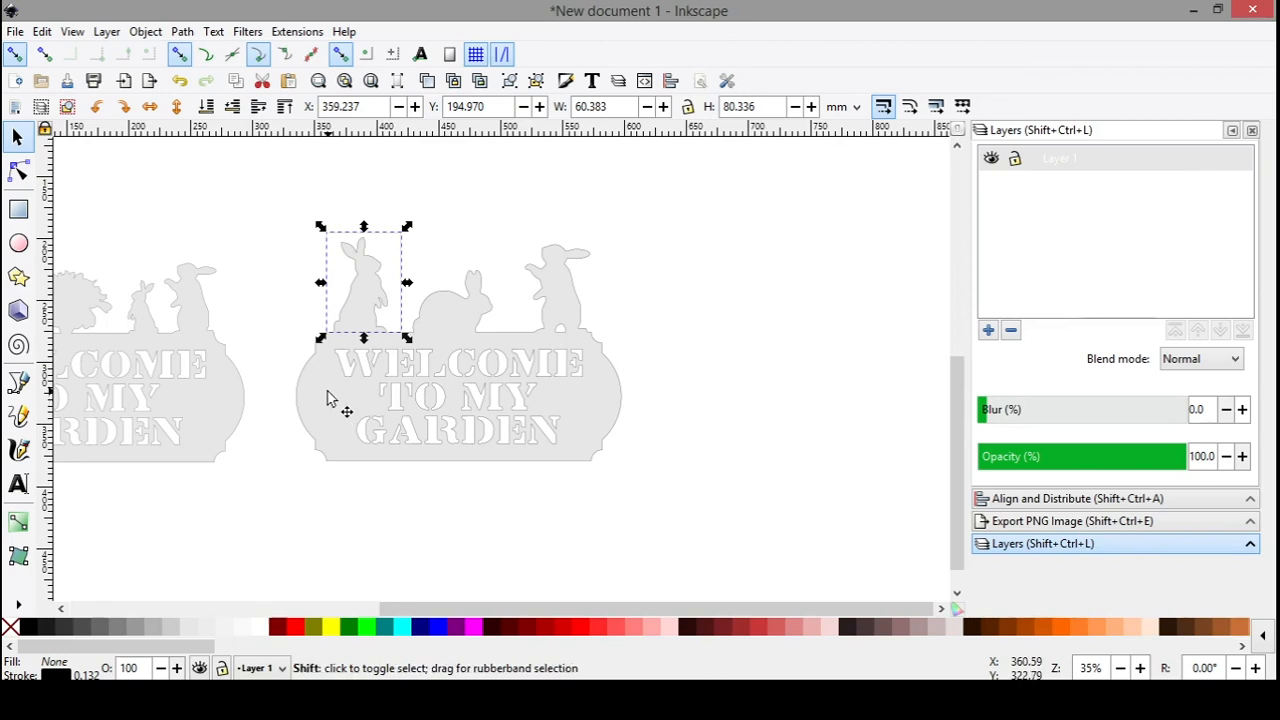
pyautogui.keyDown('shift'); pyautogui.click(327, 397); pyautogui.keyUp('shift')
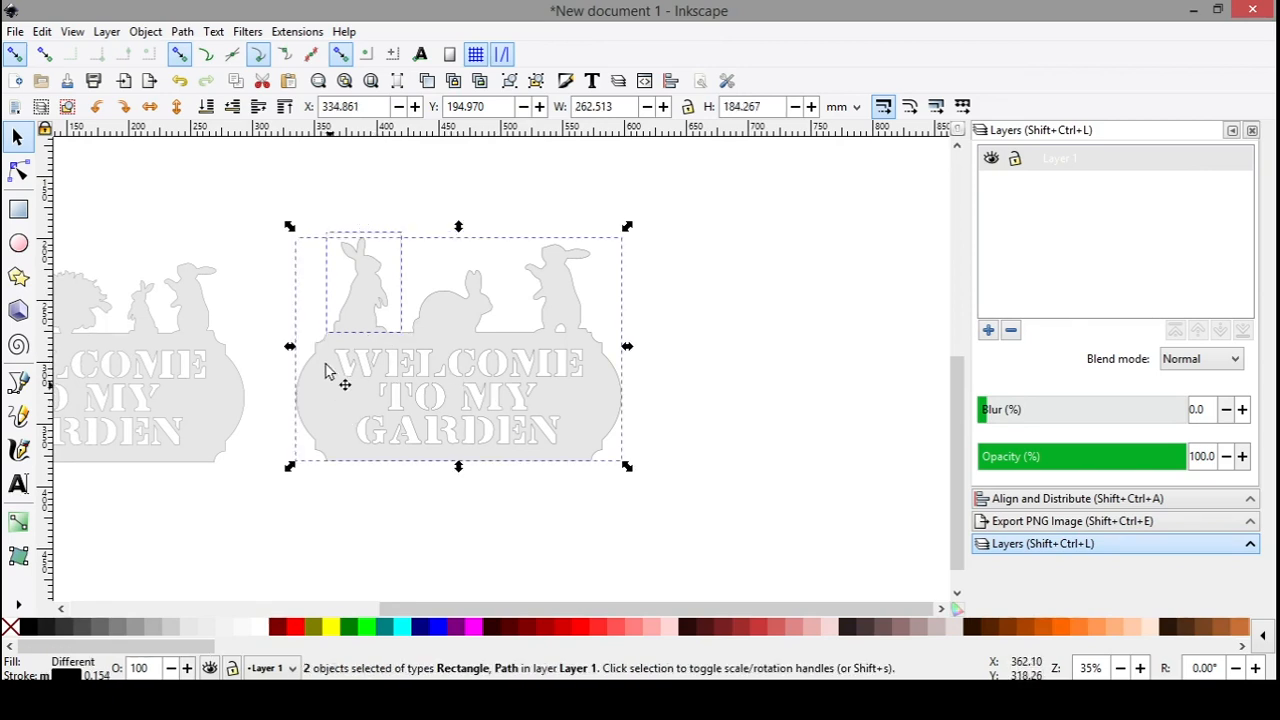
pyautogui.click(182, 32)
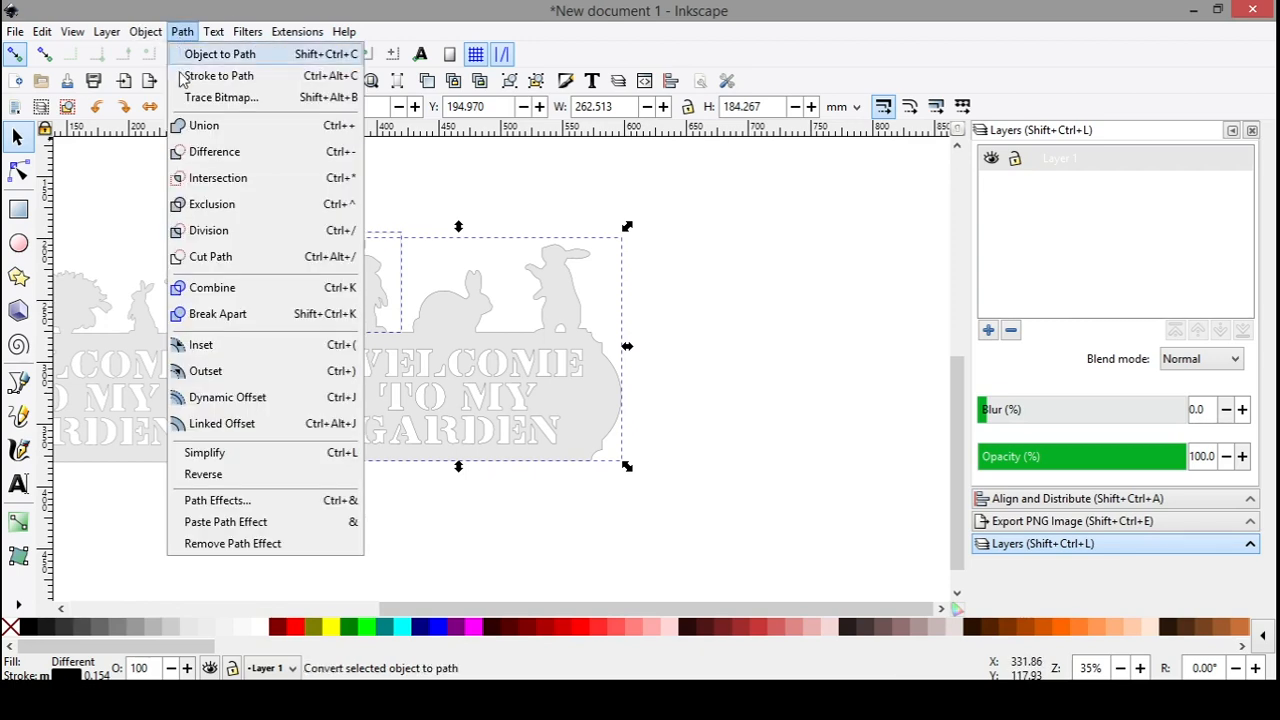
pyautogui.click(206, 231)
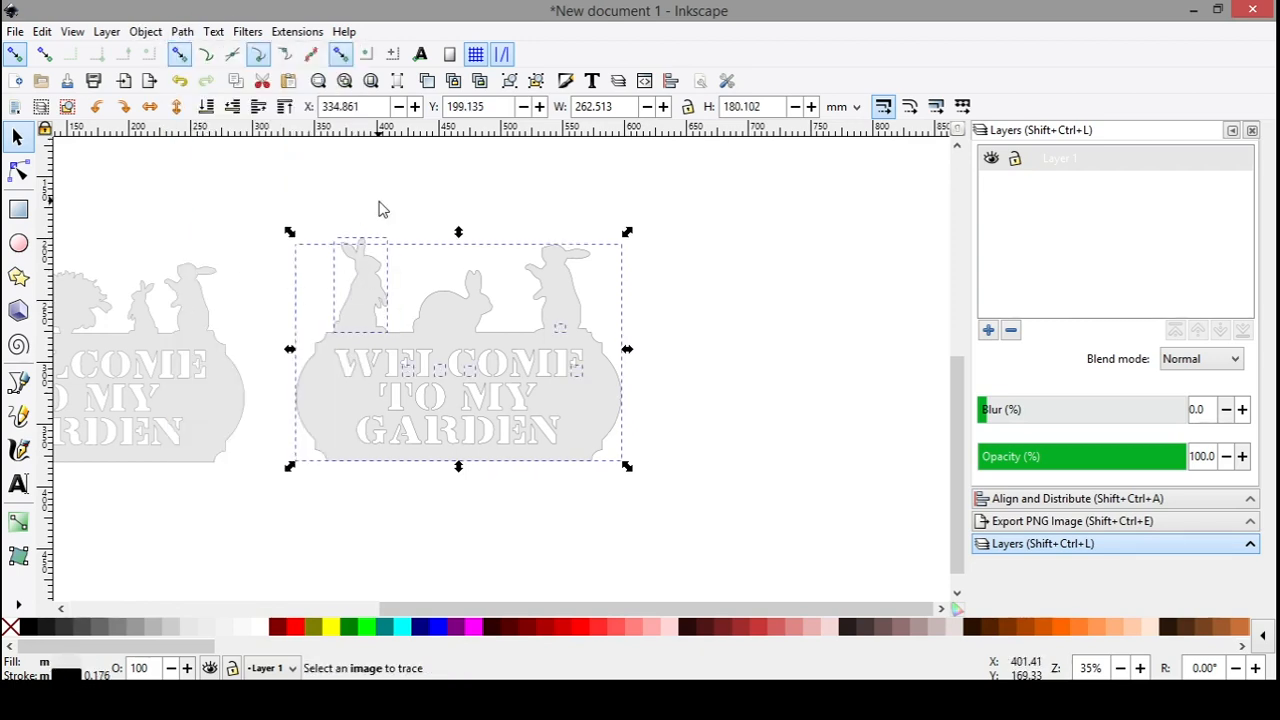
# Step: Move the separated upright rabbit off the sign to the empty area above its upper-left corner
pyautogui.click(378, 209)
pyautogui.click(363, 310)
pyautogui.moveTo(363, 310); pyautogui.dragTo(307, 234)
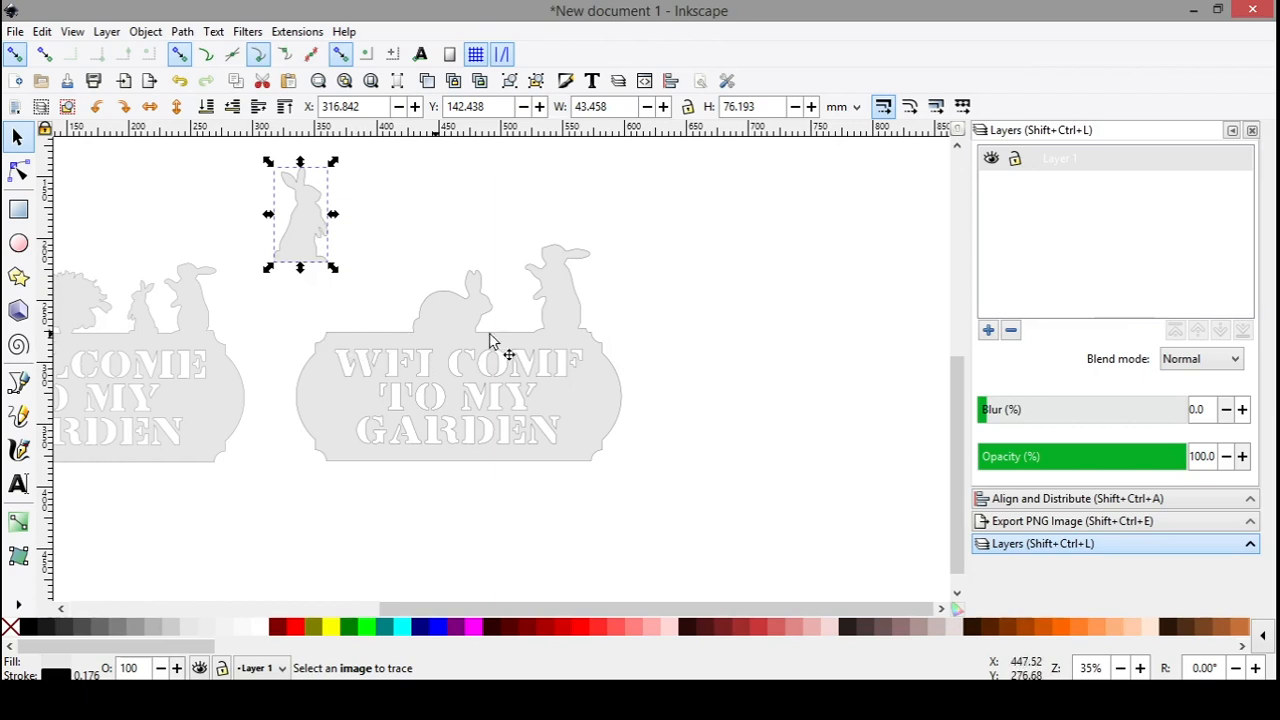
pyautogui.click(449, 317)
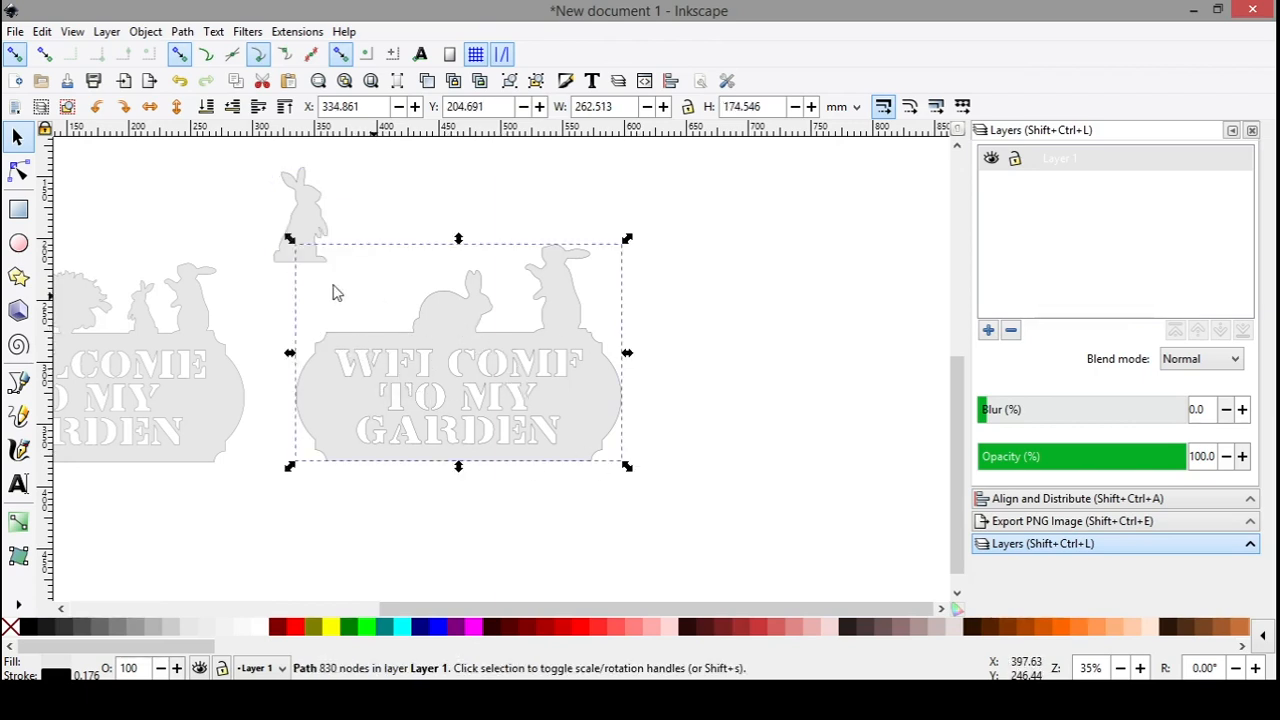
pyautogui.click(209, 226)
# Step: Draw a rectangle around the crouching middle rabbit and widen it to about 74 by 56 mm
pyautogui.click(18, 209)
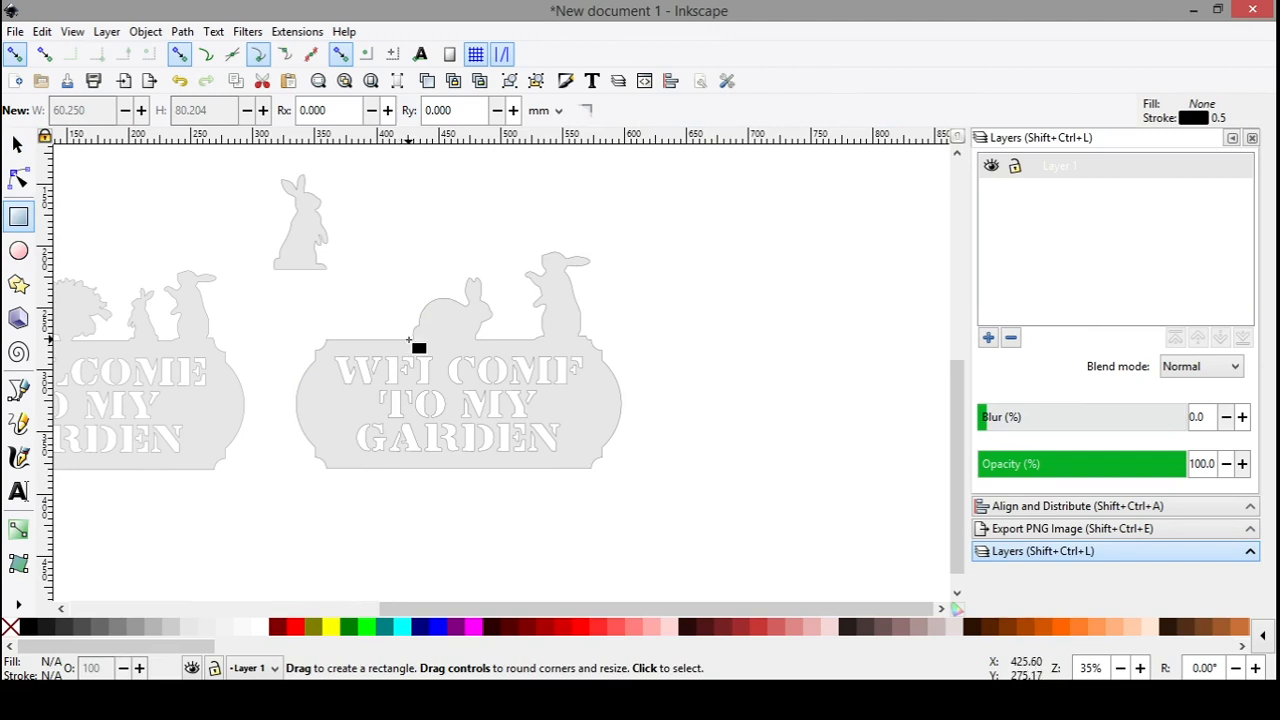
pyautogui.moveTo(414, 339); pyautogui.dragTo(497, 270)
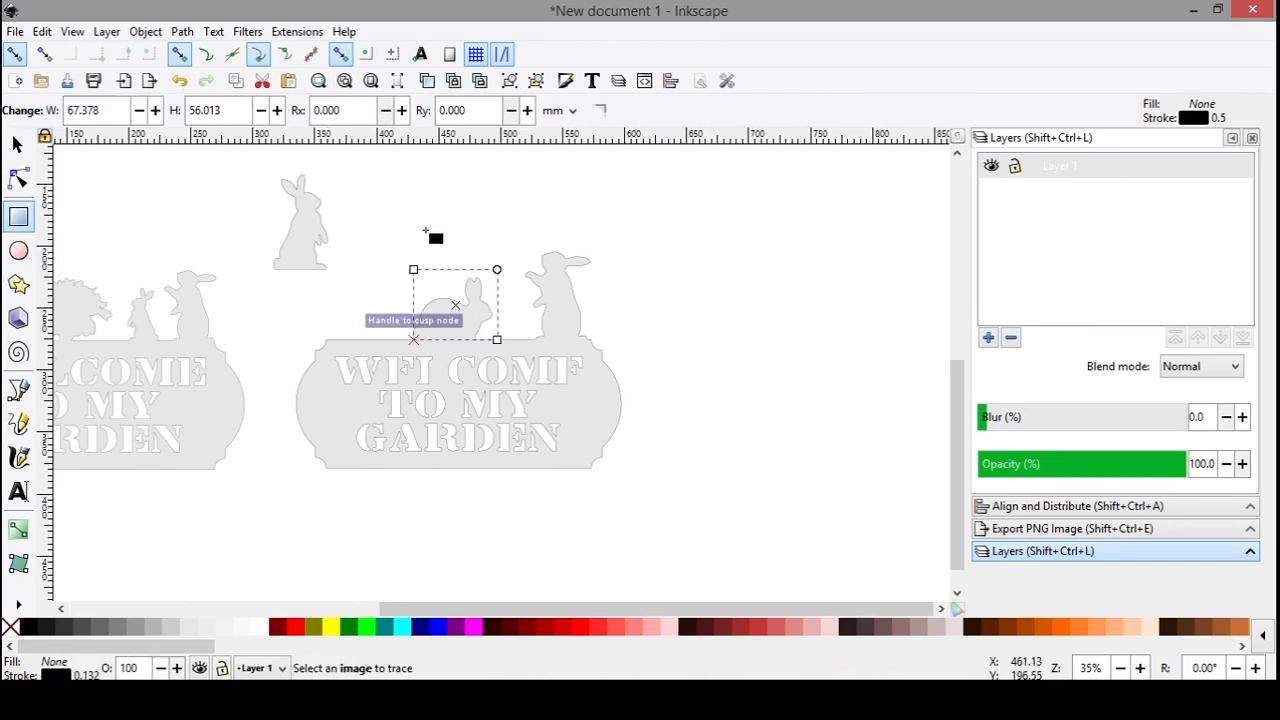
pyautogui.click(17, 146)
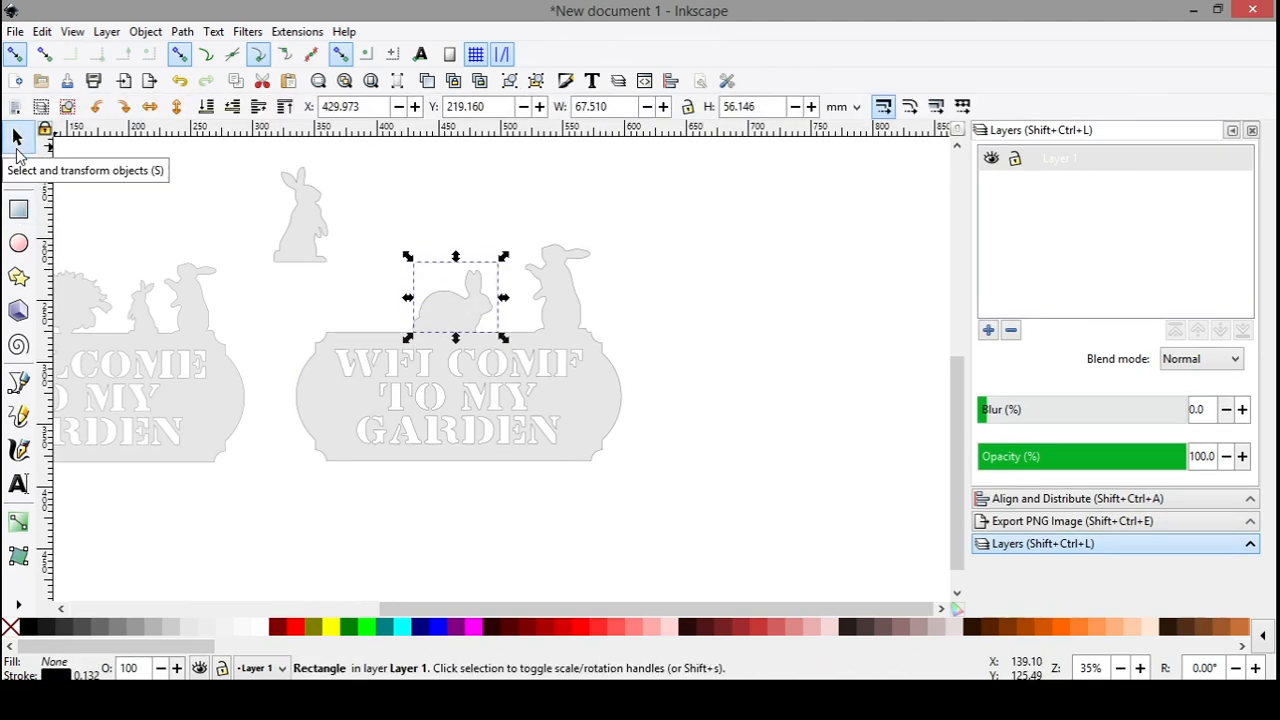
pyautogui.moveTo(409, 297); pyautogui.dragTo(402, 303)
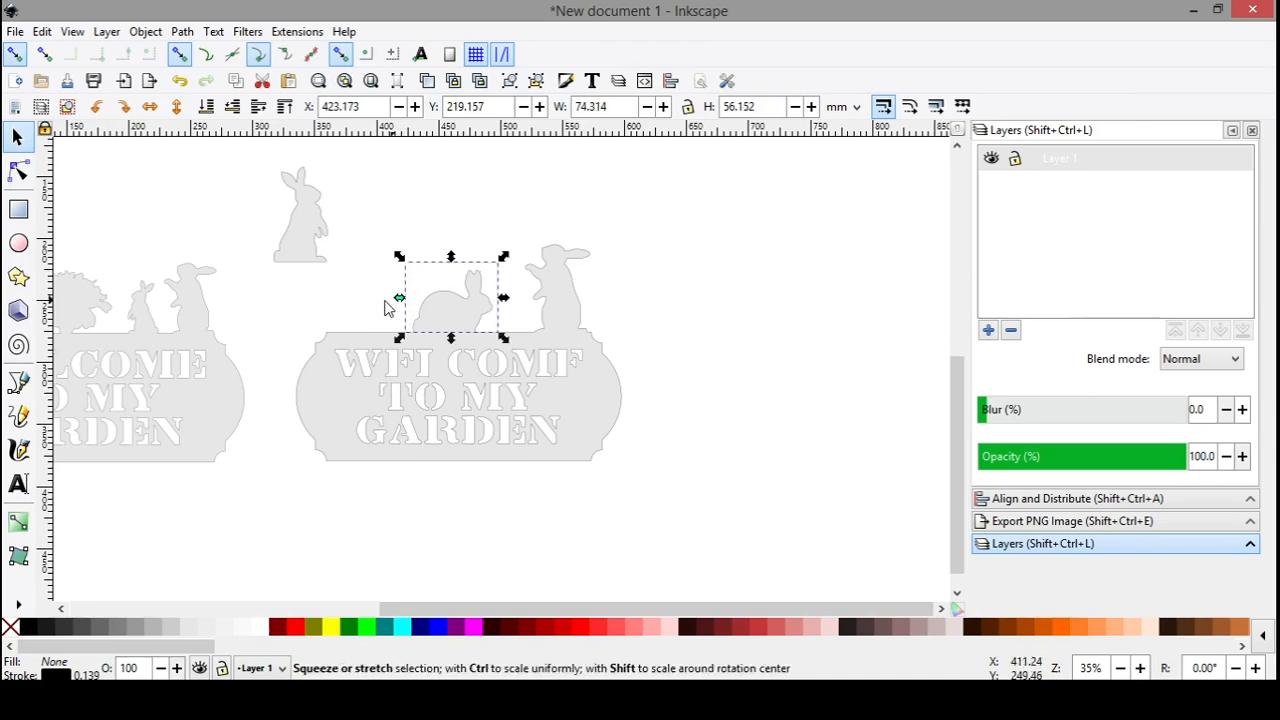
# Step: Apply Division to the sign using the rectangle around the crouching rabbit
pyautogui.keyDown('shift'); pyautogui.click(333, 402); pyautogui.keyUp('shift')
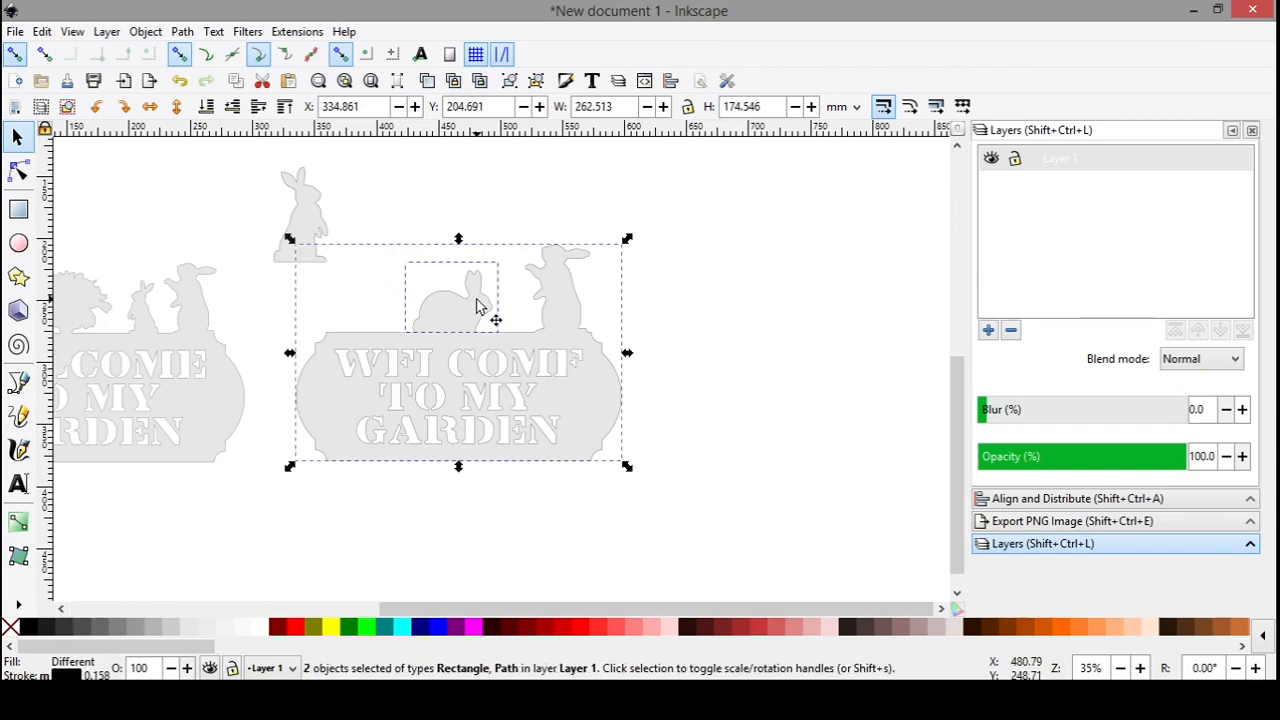
pyautogui.click(183, 33)
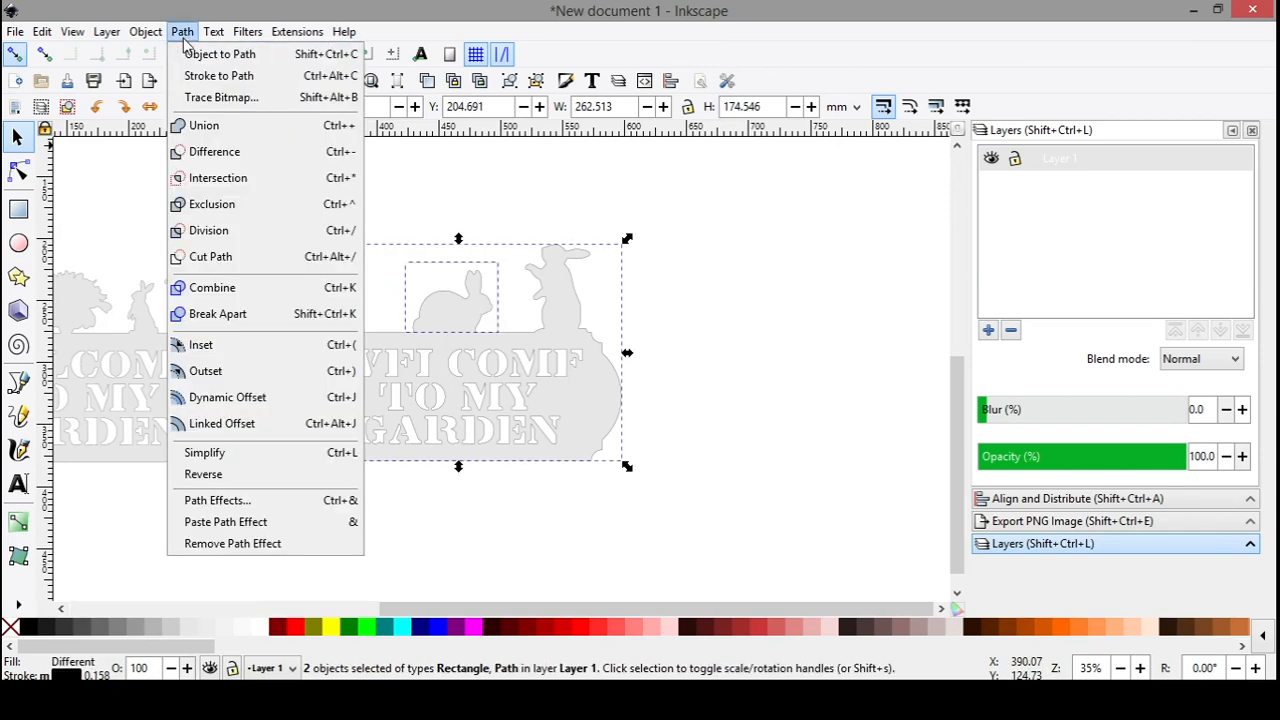
pyautogui.click(208, 232)
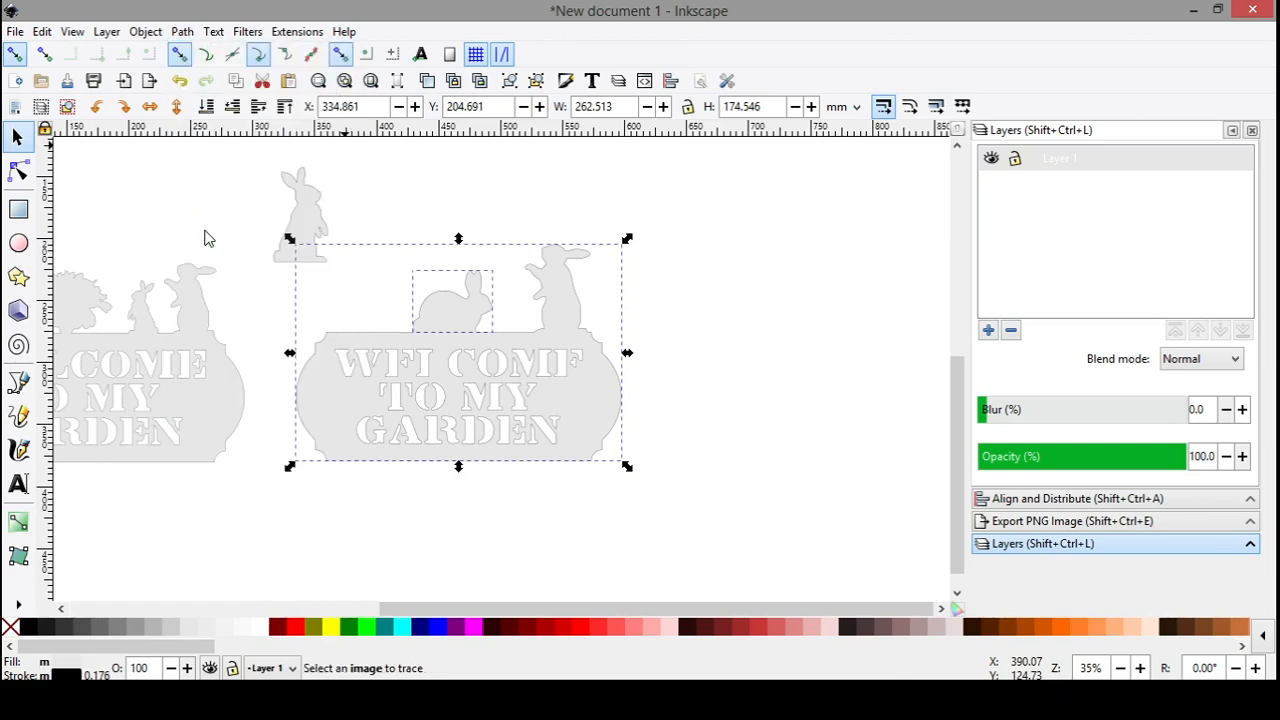
# Step: Move the separated crouching rabbit above the sign, beside the first rabbit
pyautogui.click(531, 201)
pyautogui.click(466, 315)
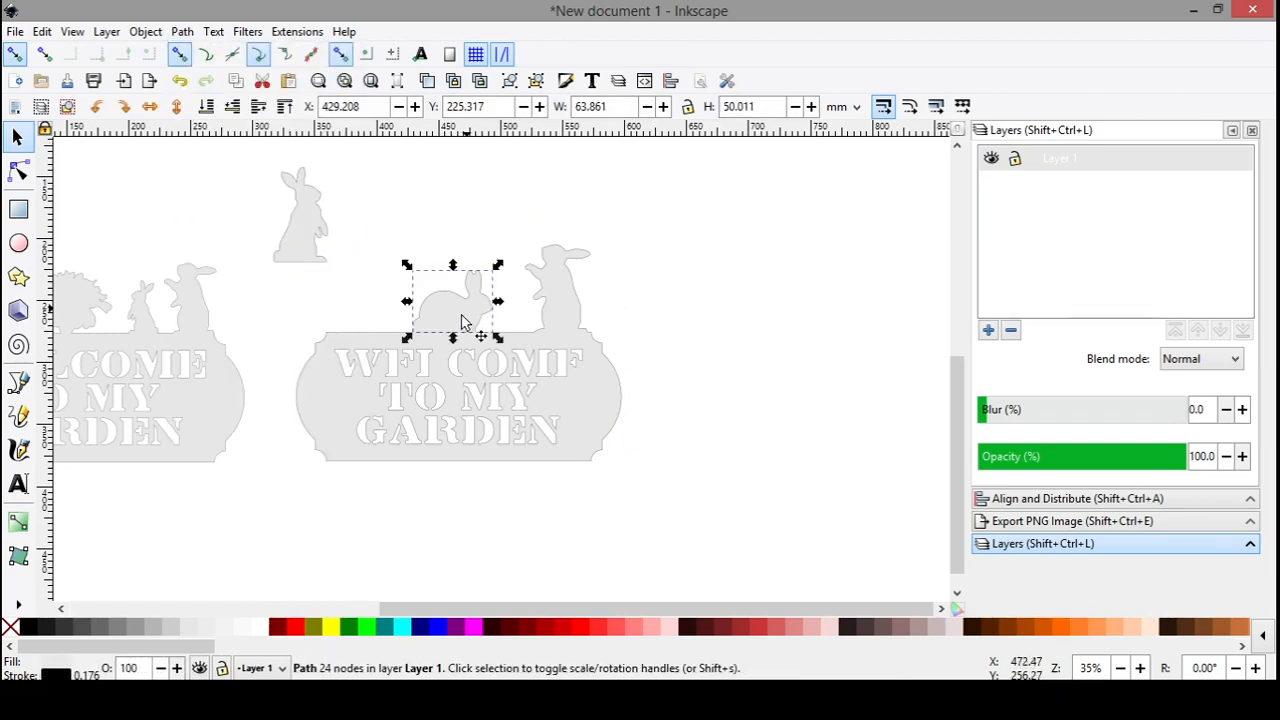
pyautogui.moveTo(438, 310); pyautogui.dragTo(389, 237)
# Step: Draw a rectangle around the remaining standing rabbit and widen it on both sides to about 69 by 81 mm
pyautogui.click(566, 314)
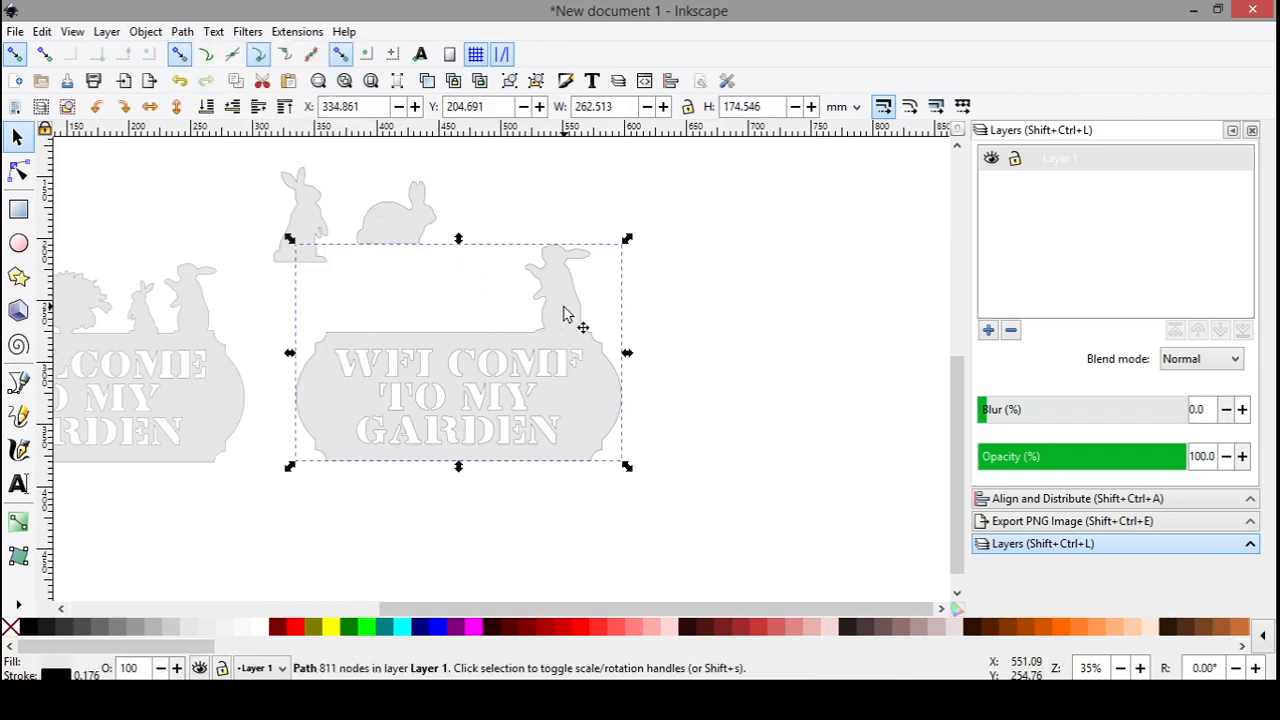
pyautogui.click(18, 209)
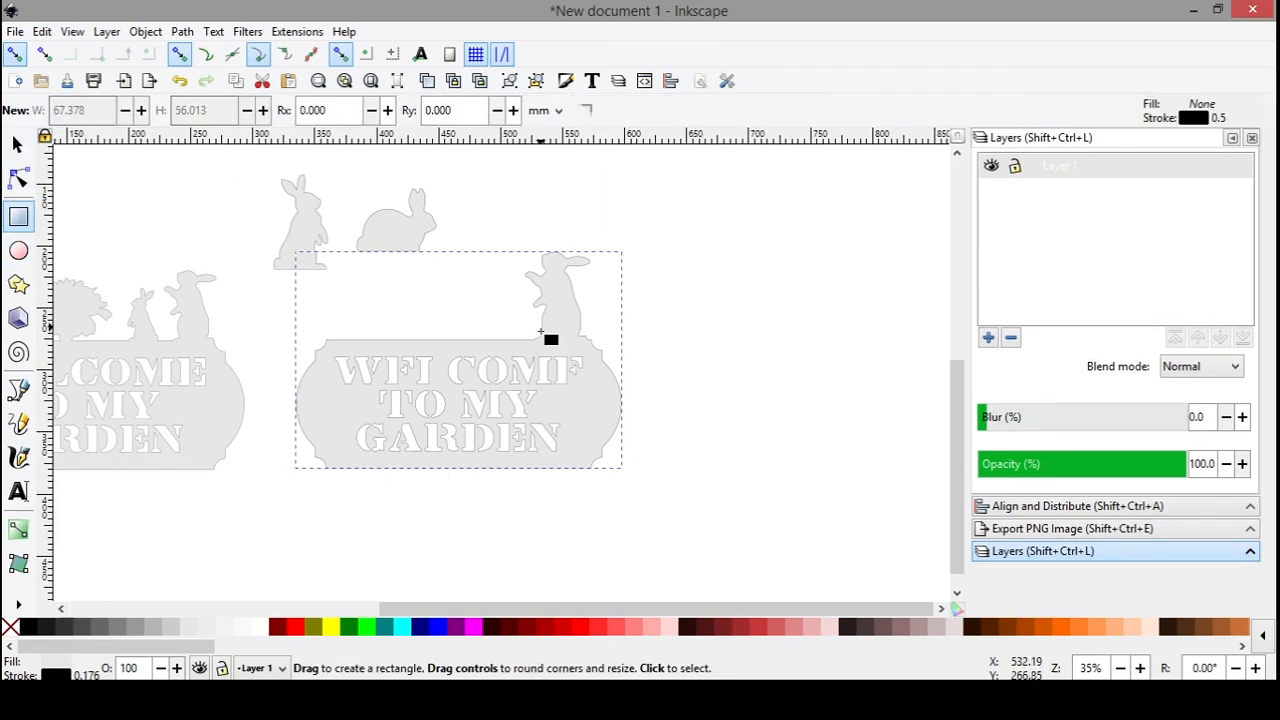
pyautogui.moveTo(534, 340); pyautogui.dragTo(563, 226)
pyautogui.click(16, 144)
pyautogui.moveTo(595, 282); pyautogui.dragTo(610, 282)
pyautogui.moveTo(529, 282); pyautogui.dragTo(515, 282)
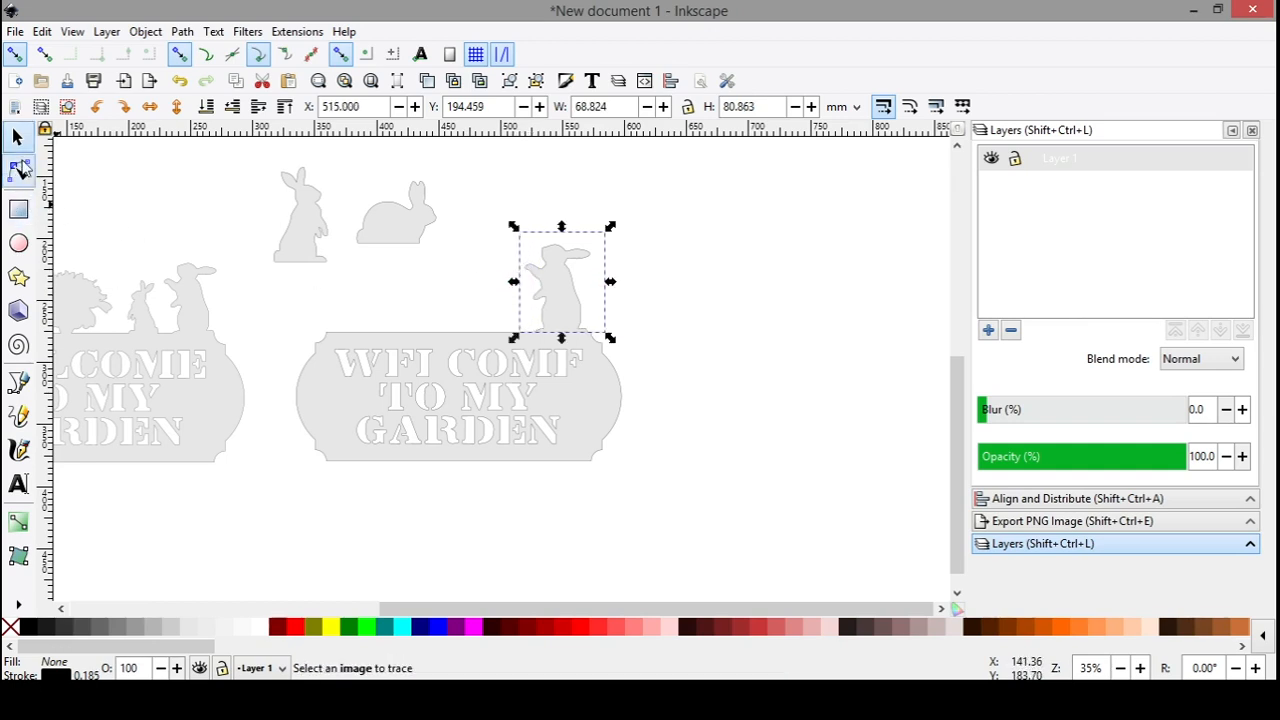
# Step: Apply Division to the sign using the rectangle around the remaining standing rabbit
pyautogui.keyDown('shift'); pyautogui.click(573, 405); pyautogui.keyUp('shift')
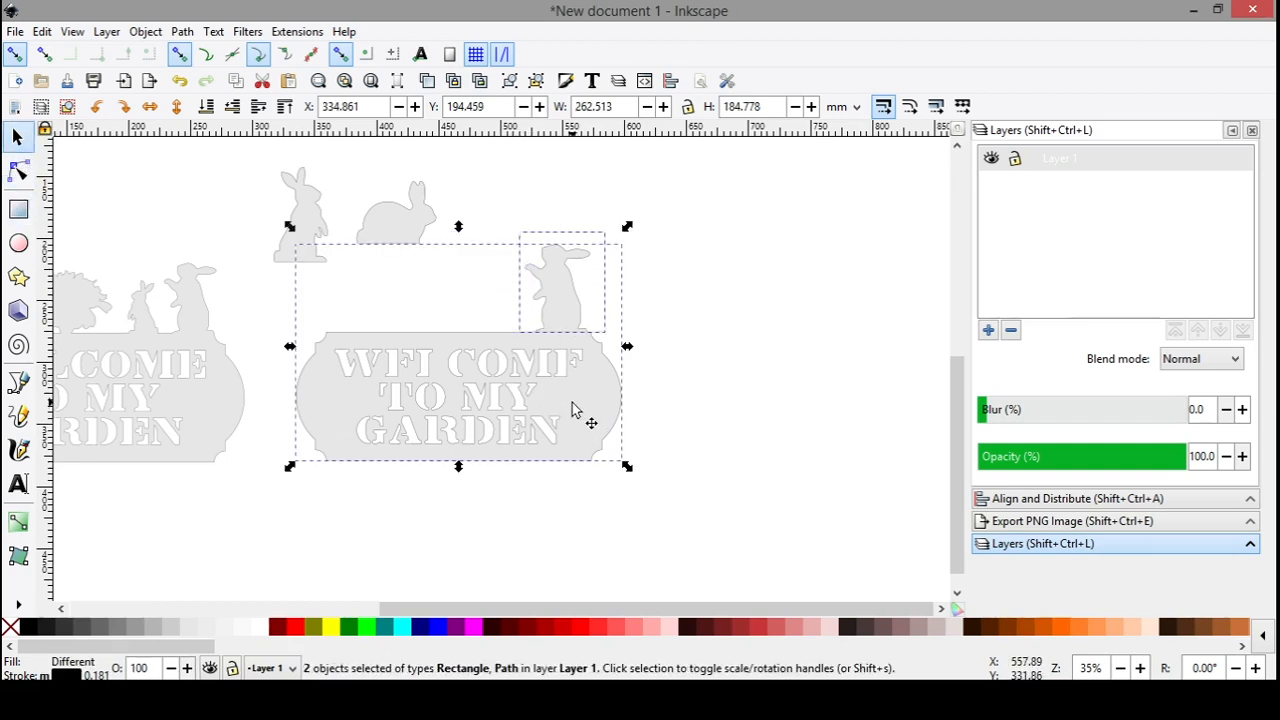
pyautogui.click(183, 32)
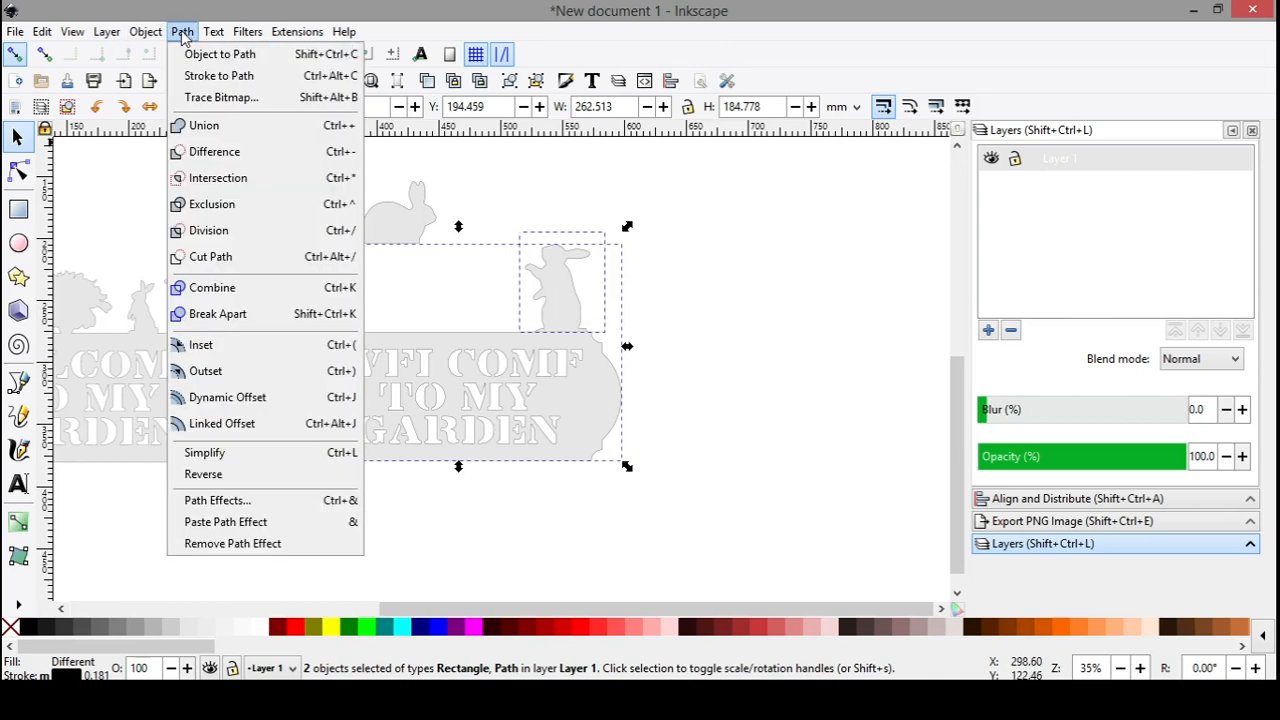
pyautogui.click(211, 236)
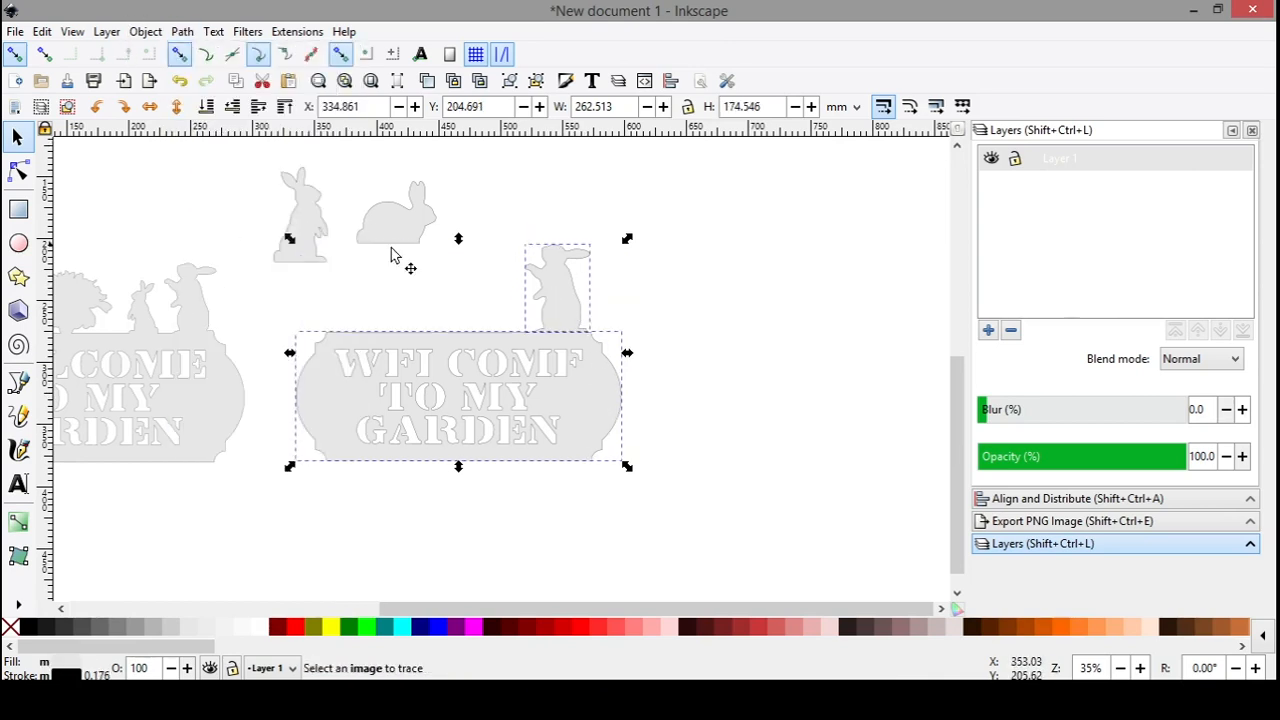
# Step: Move the separated standing rabbit above the sign, beside the crouching rabbit
pyautogui.click(711, 316)
pyautogui.click(563, 309)
pyautogui.moveTo(563, 309); pyautogui.dragTo(493, 227)
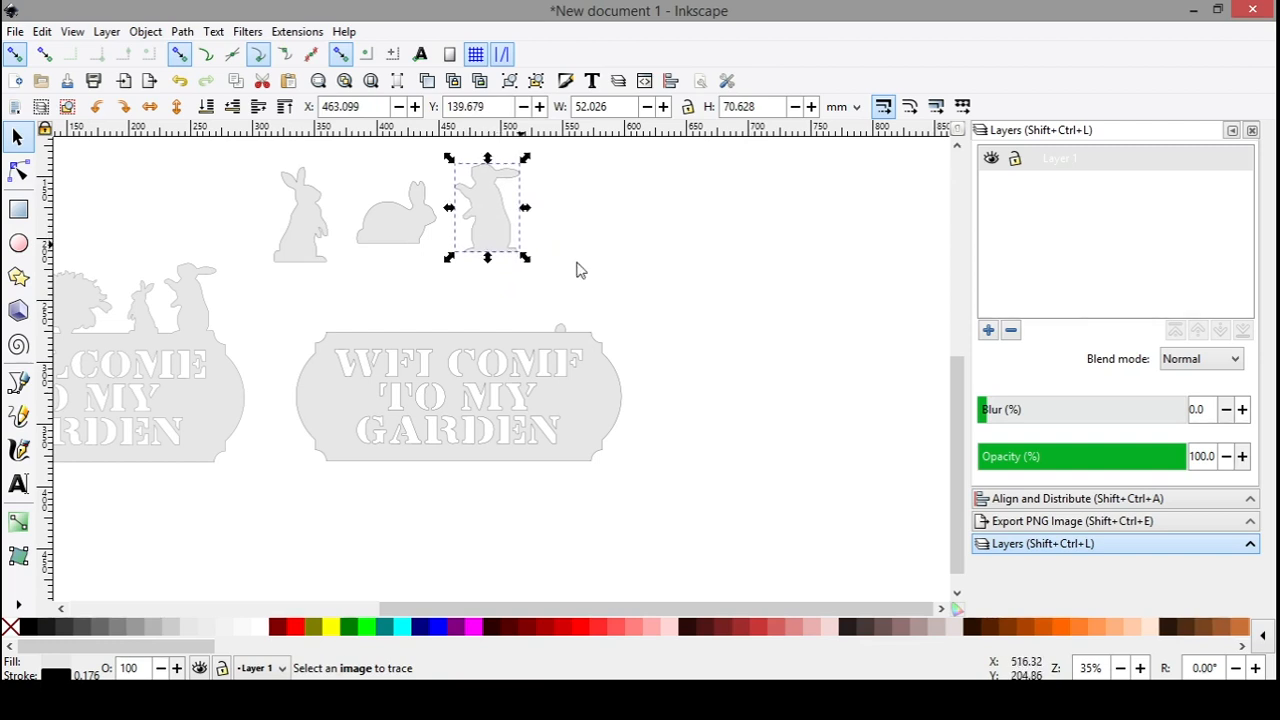
# Step: Move the plain sign panel aside, delete the small leftover fragments, and return the panel below the rabbits
pyautogui.moveTo(545, 354); pyautogui.dragTo(615, 459)
pyautogui.moveTo(334, 299); pyautogui.dragTo(617, 408)
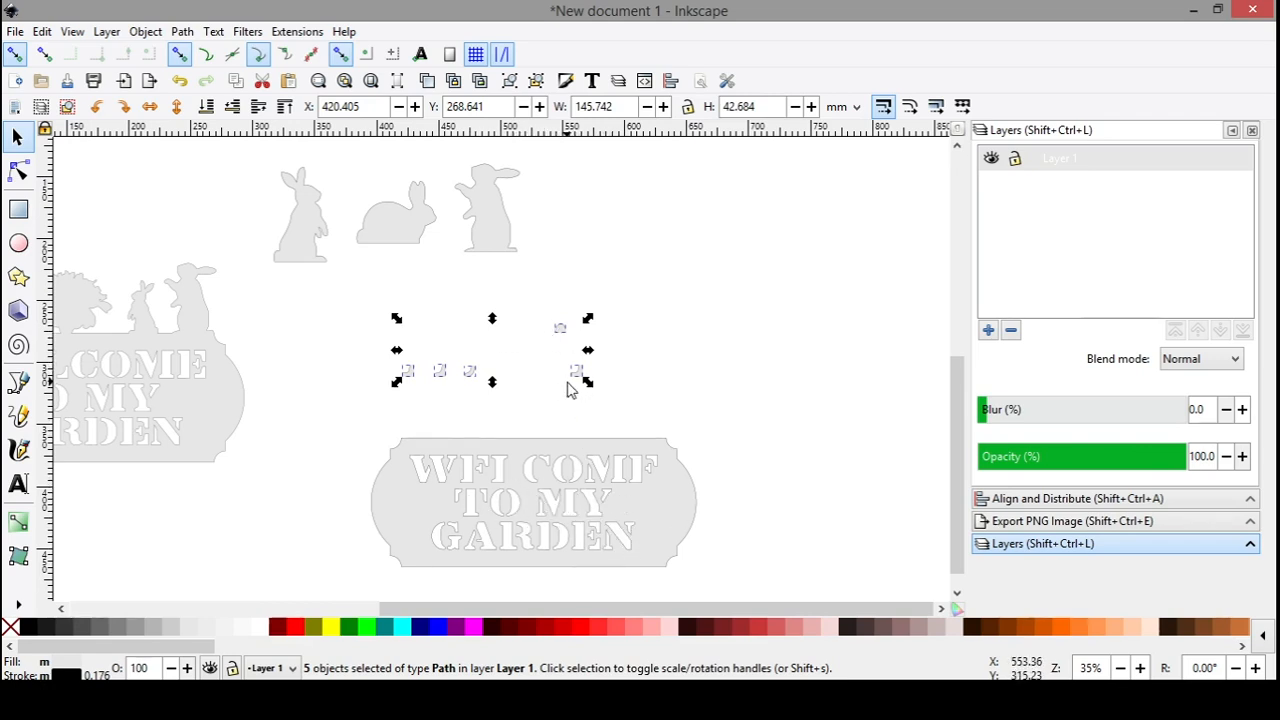
pyautogui.press('Delete')
pyautogui.moveTo(508, 486); pyautogui.dragTo(446, 378)
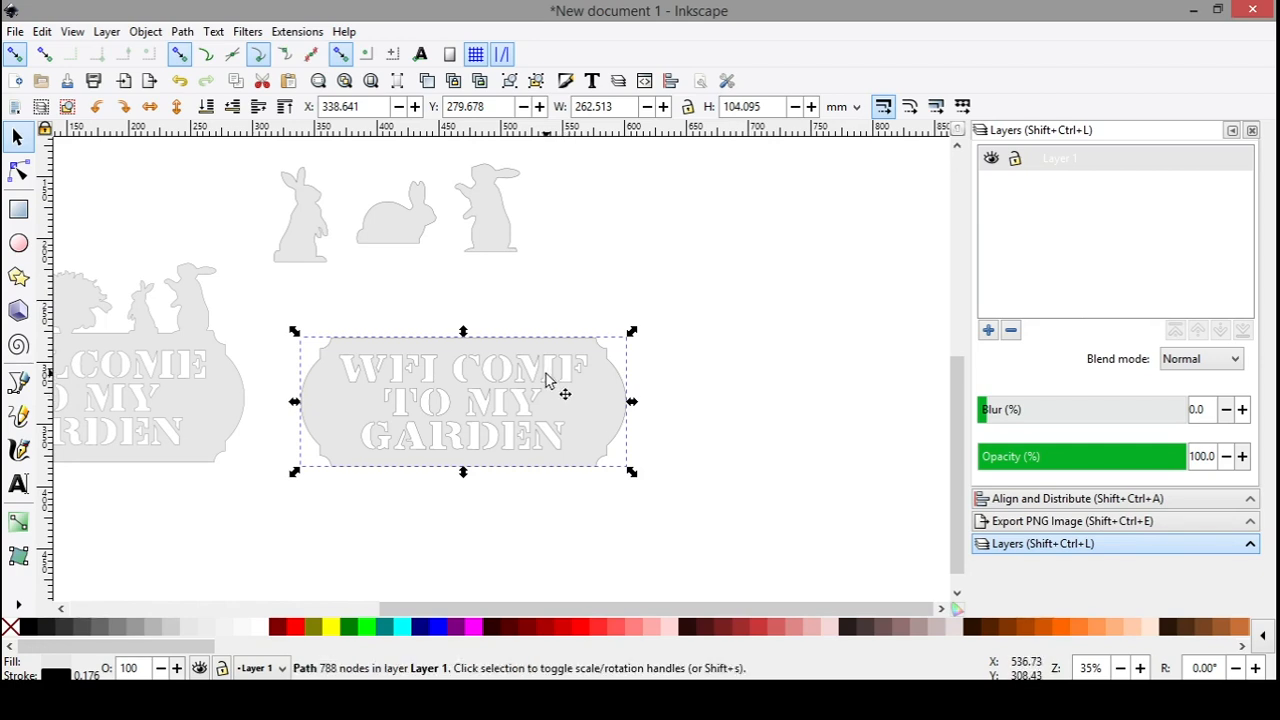
pyautogui.click(486, 304)
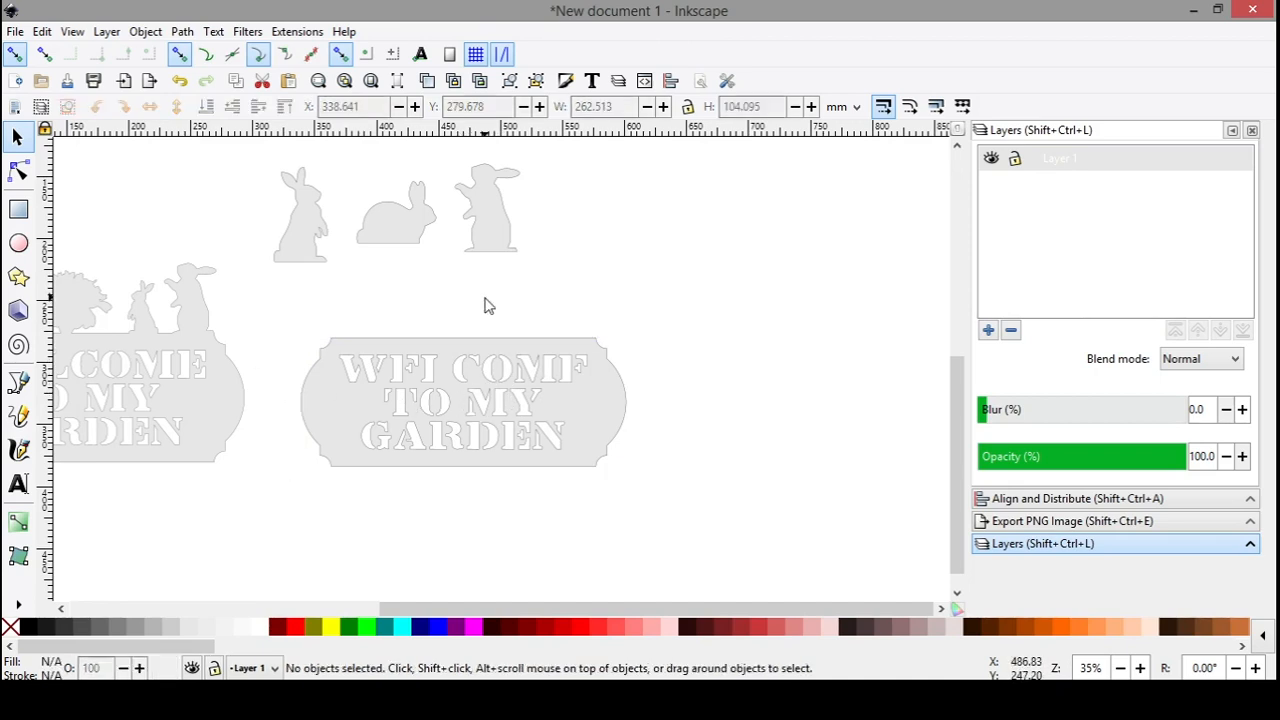
# Step: Examine the stemmed black flower, the tree shape above the original sign and the separated parts
pyautogui.moveTo(397, 298); pyautogui.dragTo(485, 308)
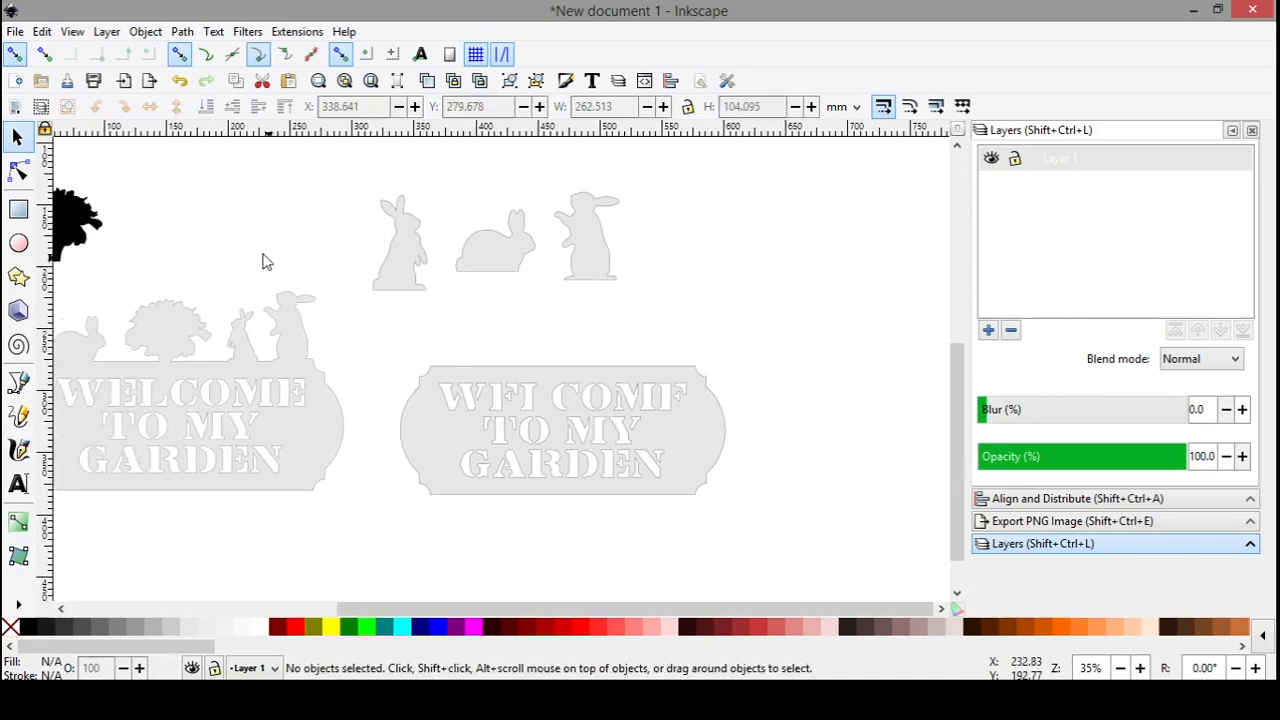
pyautogui.moveTo(264, 242); pyautogui.dragTo(390, 264)
pyautogui.click(195, 255)
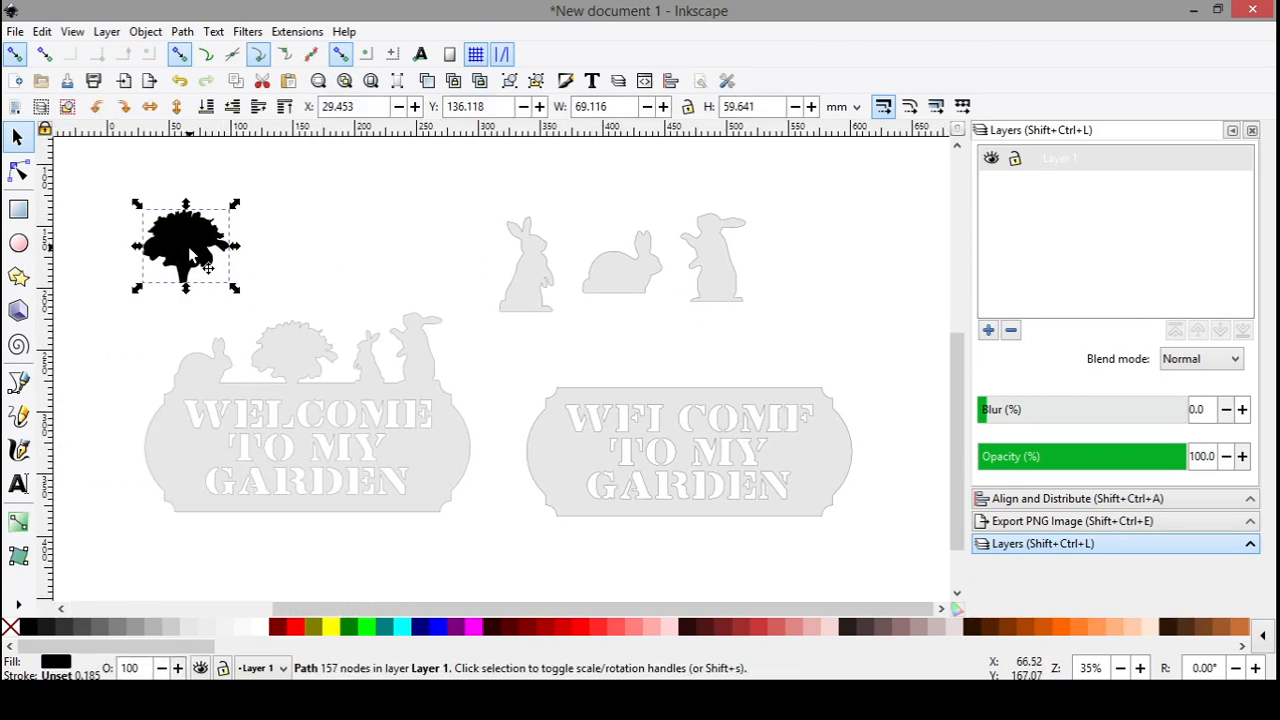
pyautogui.press('ctrl')
pyautogui.moveTo(189, 326); pyautogui.dragTo(503, 300)
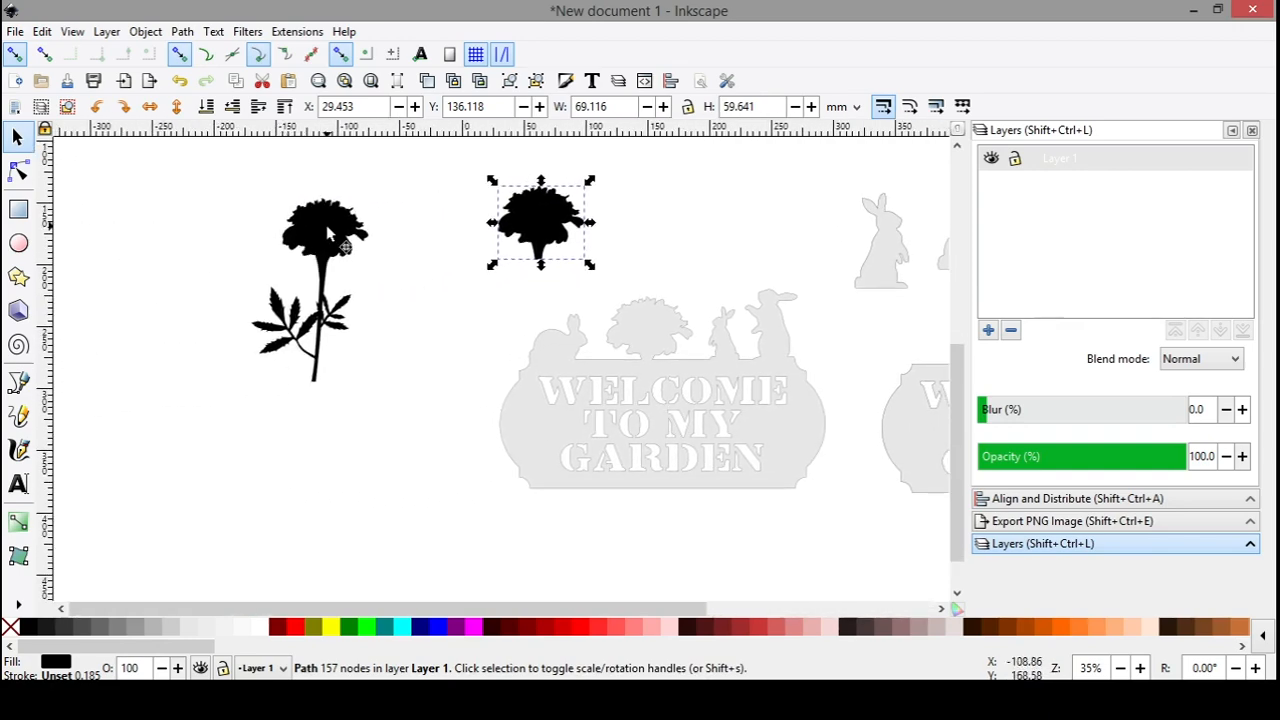
pyautogui.moveTo(568, 340); pyautogui.dragTo(456, 395)
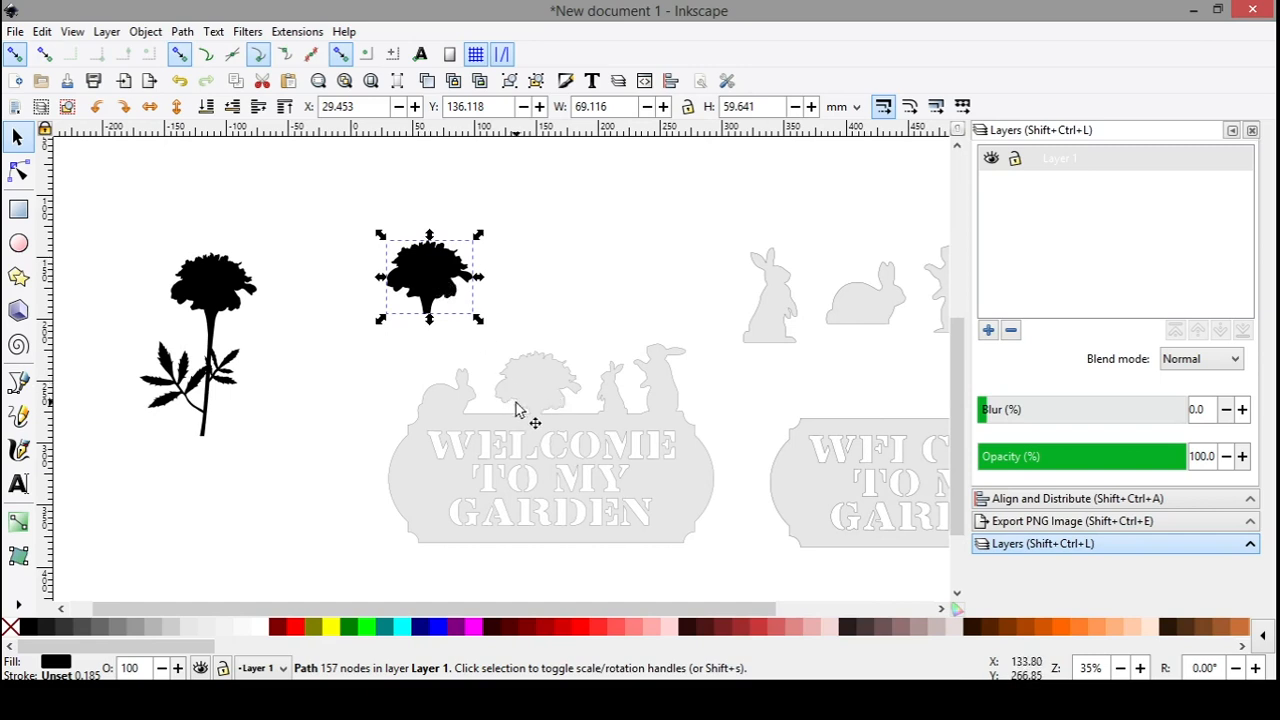
pyautogui.moveTo(535, 328); pyautogui.dragTo(434, 315)
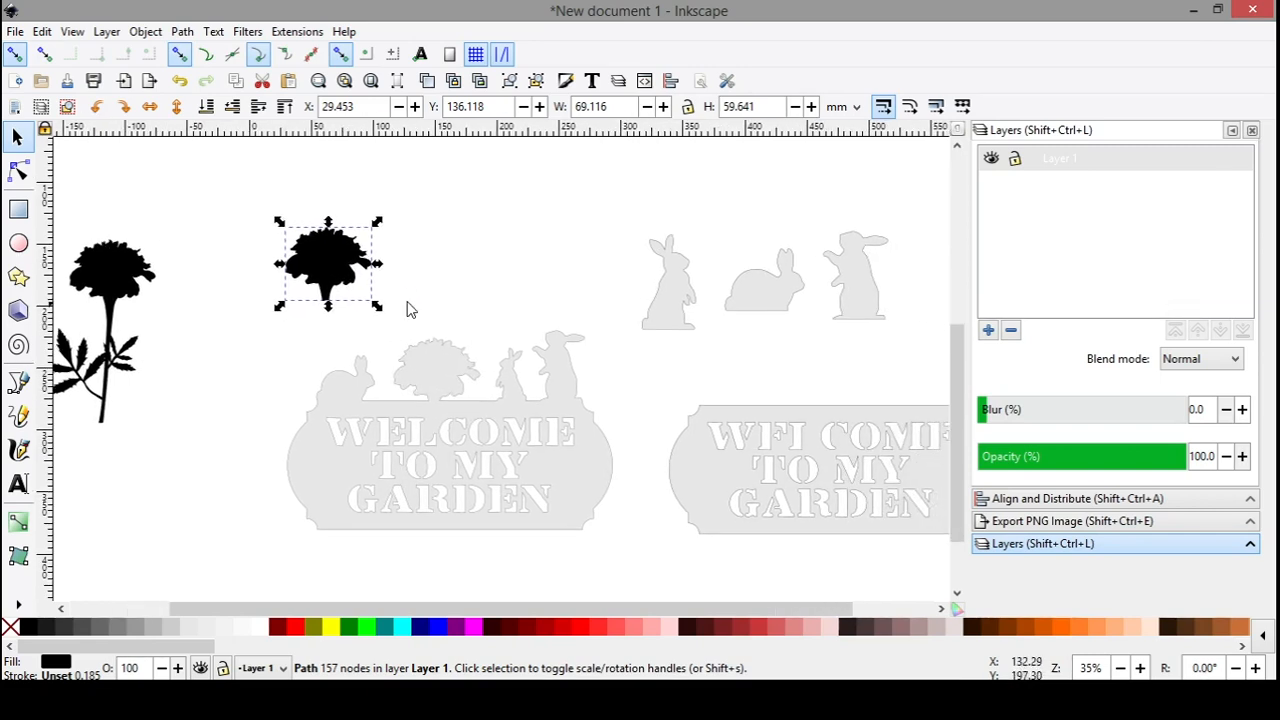
# Step: Duplicate the black tree and place the copy just above the upper edge of the plain sign panel
pyautogui.press('ctrl')
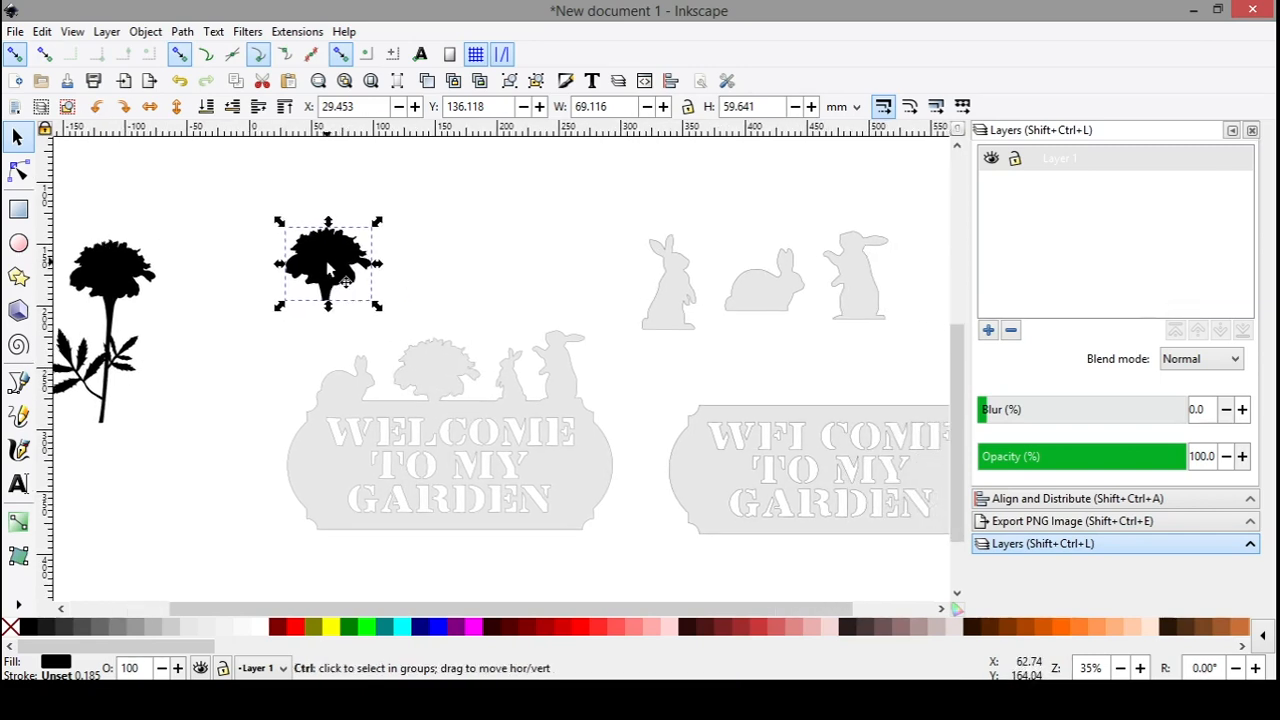
pyautogui.press('ctrl')
pyautogui.moveTo(346, 265); pyautogui.dragTo(836, 384)
pyautogui.moveTo(739, 367); pyautogui.dragTo(432, 346)
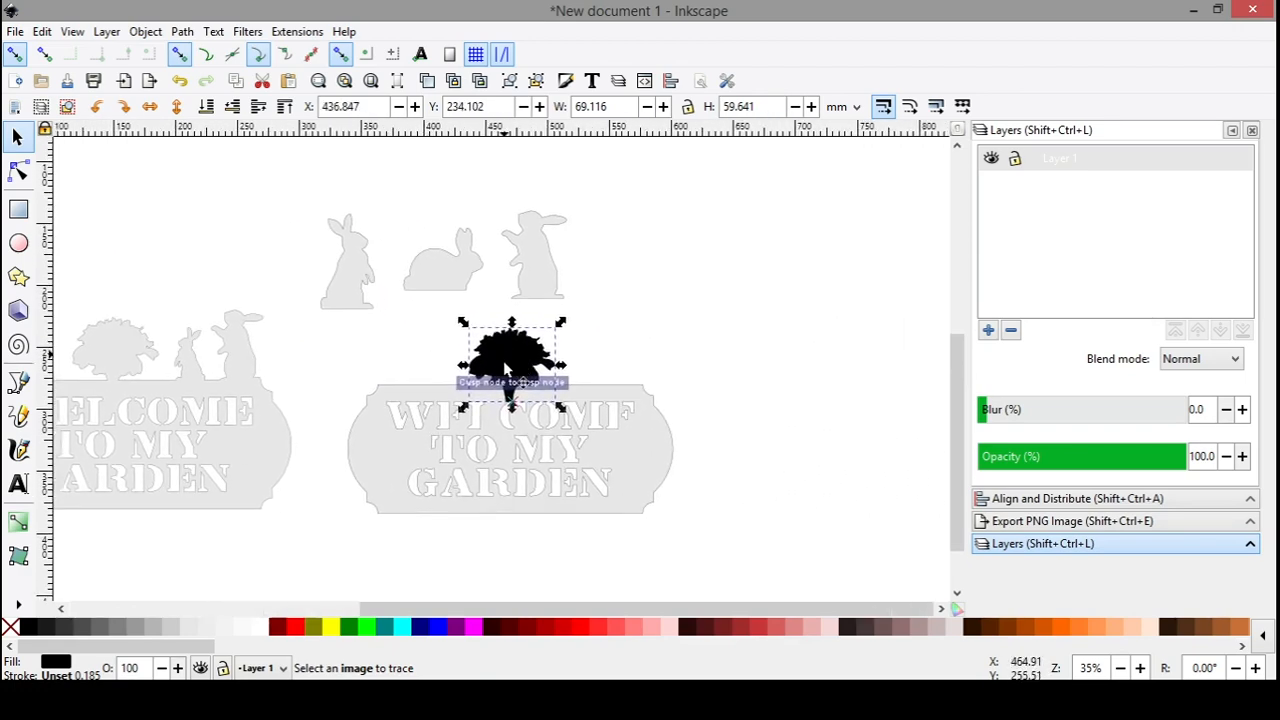
pyautogui.moveTo(603, 348); pyautogui.dragTo(716, 353)
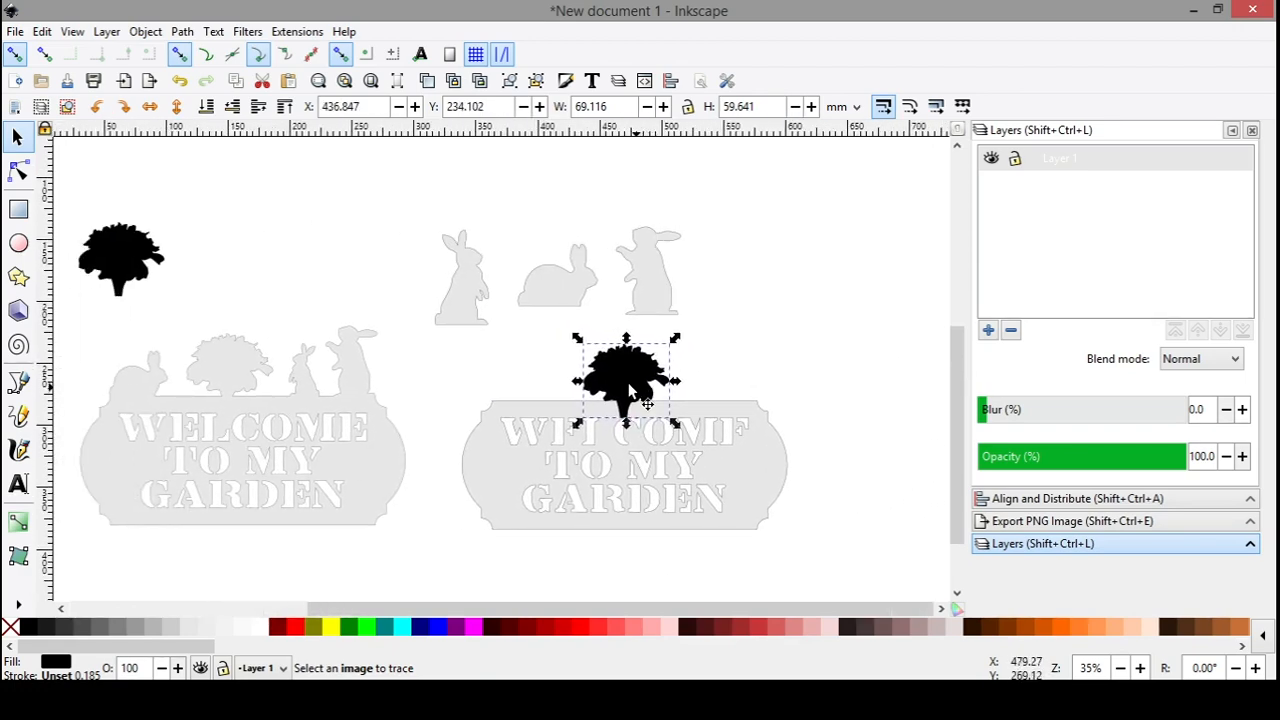
pyautogui.moveTo(628, 384); pyautogui.dragTo(617, 341)
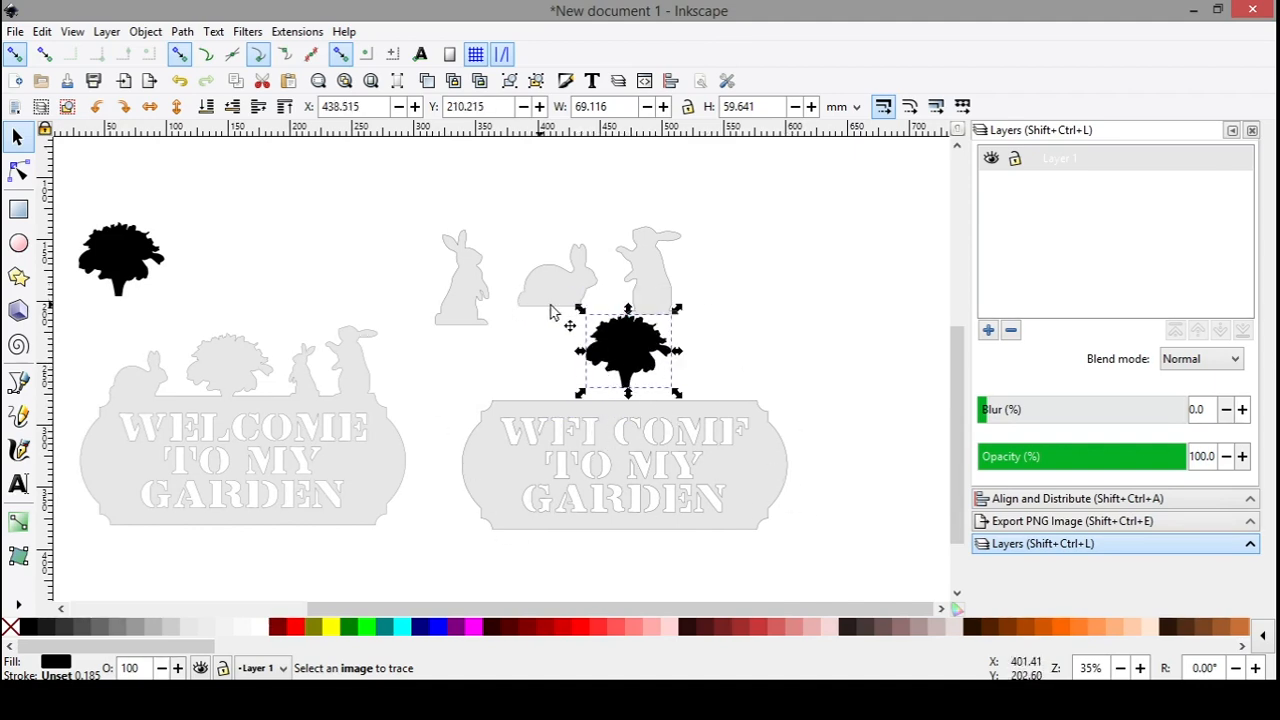
# Step: Flip the long-eared standing rabbit horizontally and place it on the right part of the panel's upper edge
pyautogui.click(464, 294)
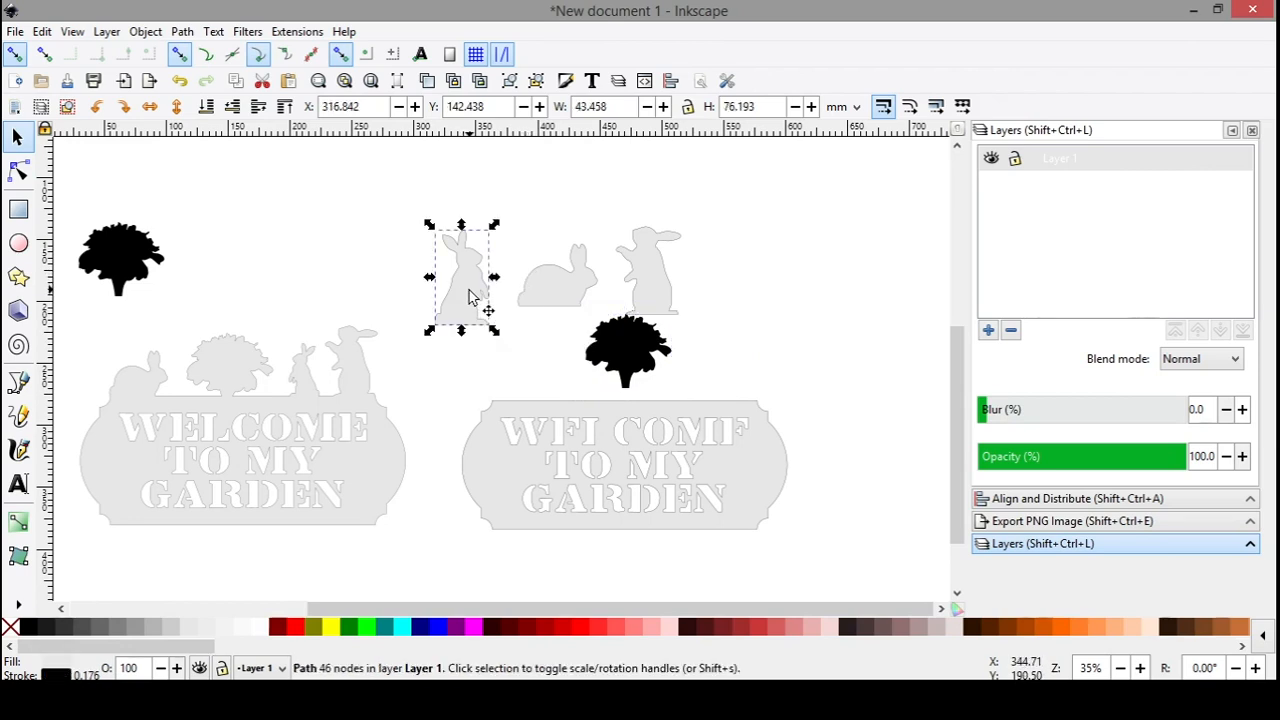
pyautogui.click(150, 107)
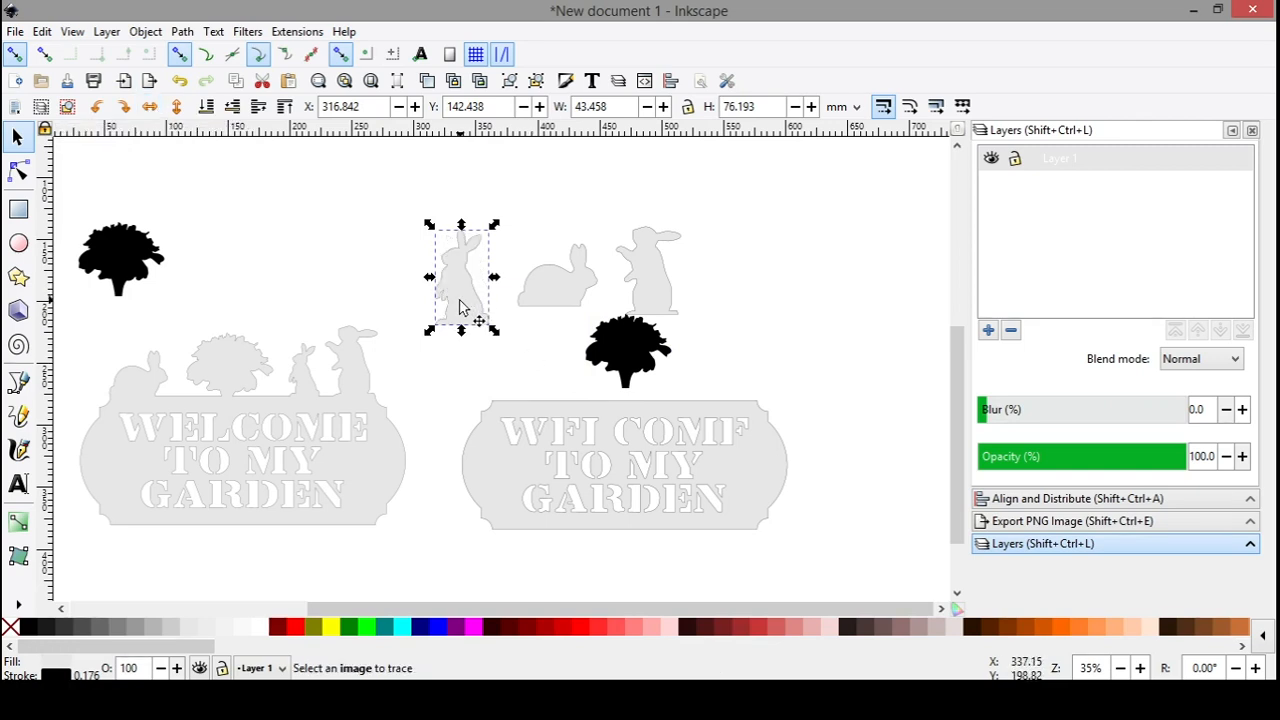
pyautogui.moveTo(485, 318); pyautogui.dragTo(740, 392)
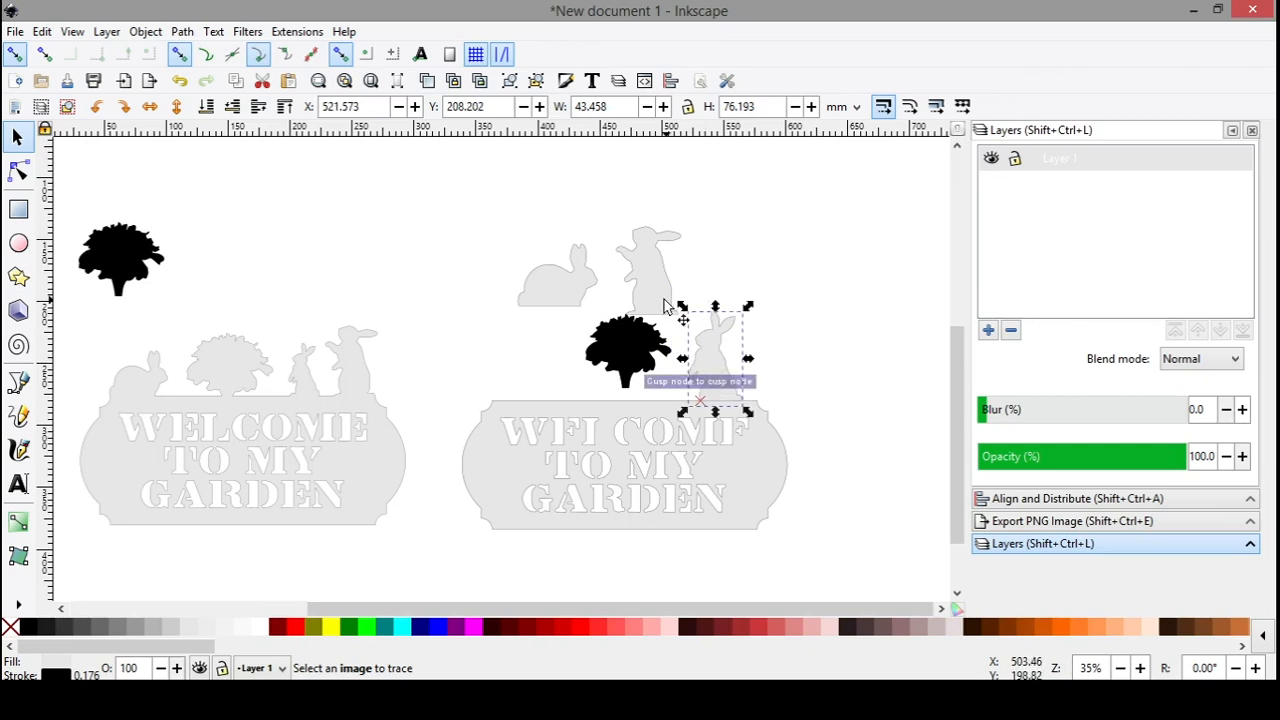
# Step: Move the crouching rabbit onto the left end of the panel's upper edge and try to scale it down
pyautogui.click(563, 293)
pyautogui.moveTo(563, 294); pyautogui.dragTo(526, 381)
pyautogui.moveTo(484, 300); pyautogui.dragTo(434, 267)
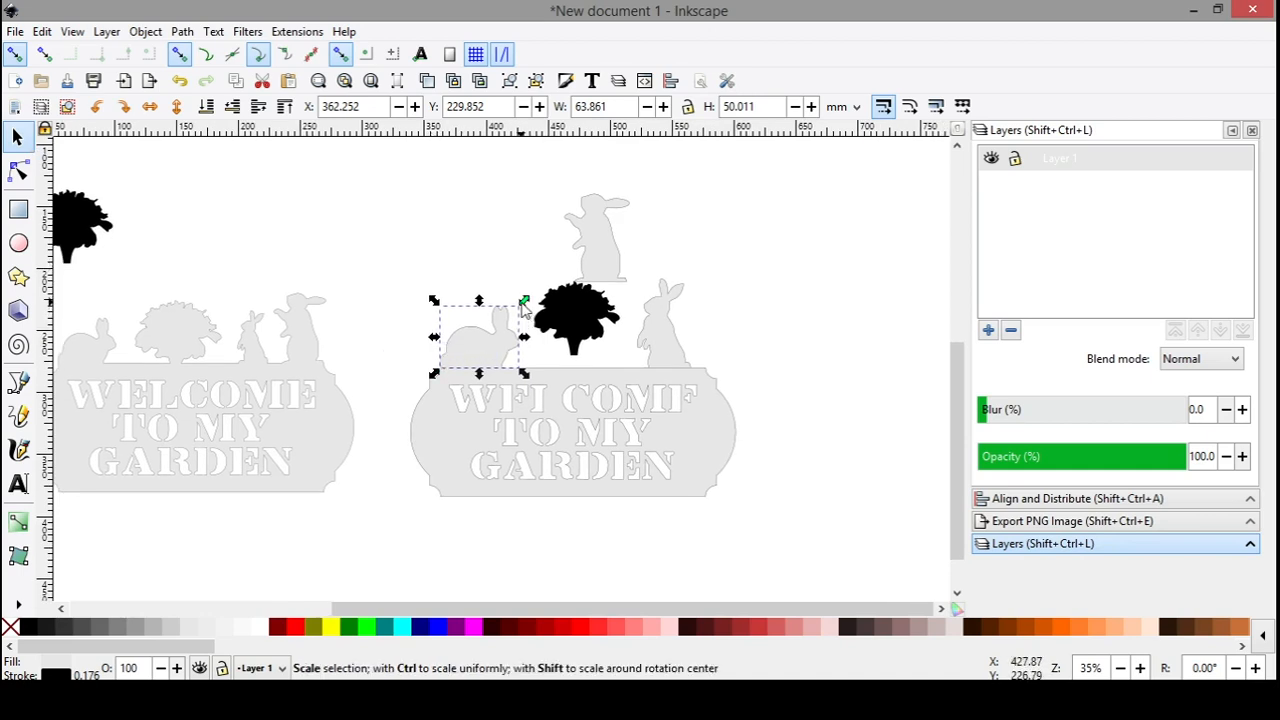
pyautogui.press('ctrl')
pyautogui.moveTo(527, 305); pyautogui.dragTo(503, 318)
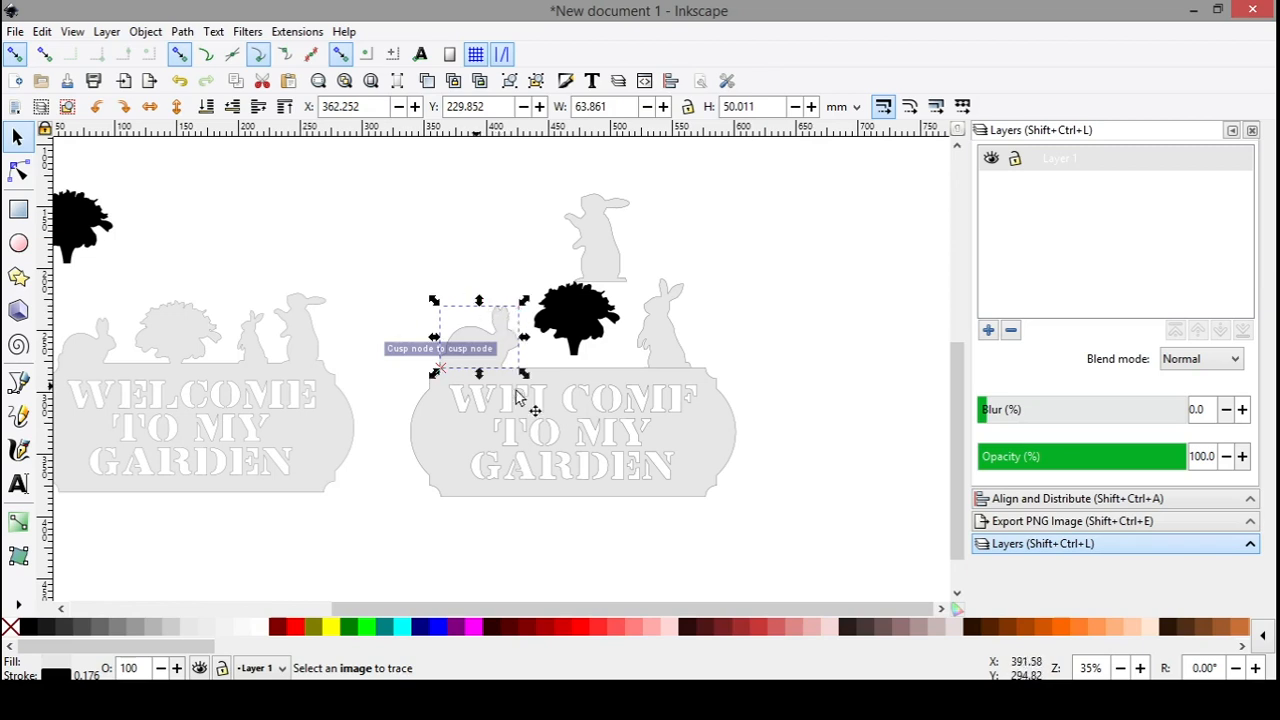
# Step: Turn off snapping and adjust the crouching rabbit so its base sits on the panel's upper edge
pyautogui.click(15, 55)
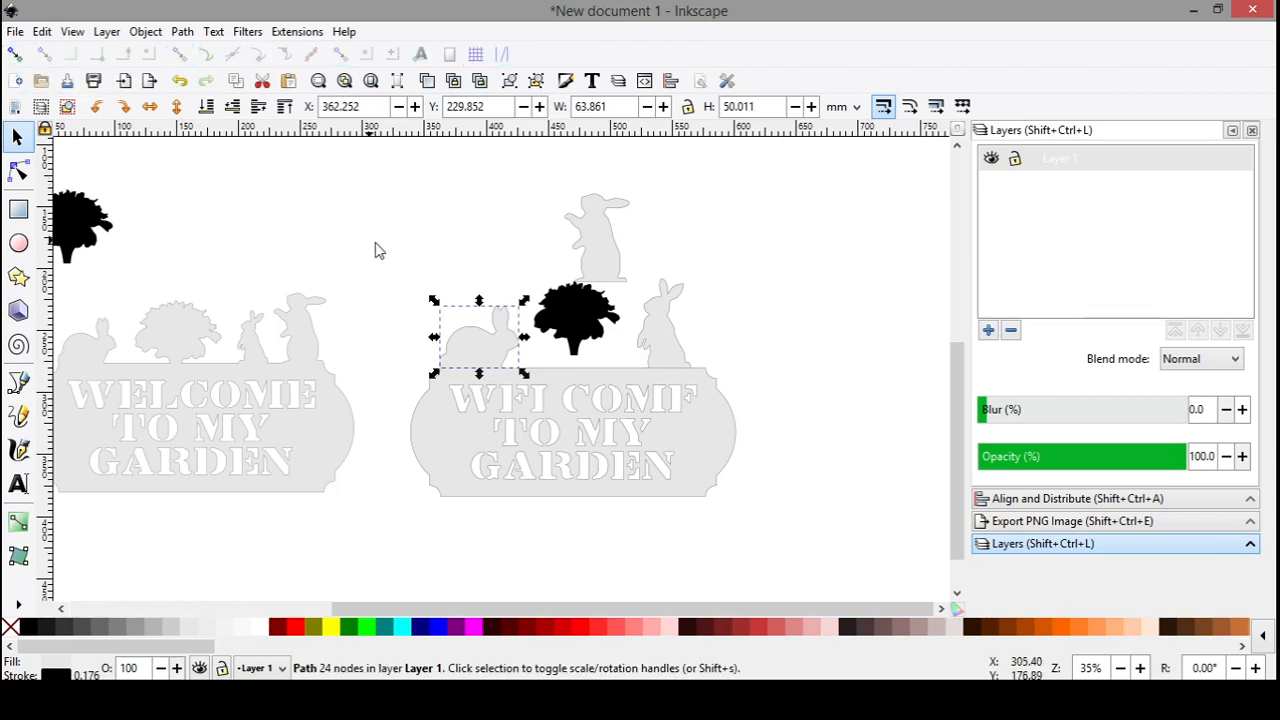
pyautogui.moveTo(483, 333); pyautogui.dragTo(464, 352)
pyautogui.keyDown('ctrl'); pyautogui.scroll(2, 458, 364); pyautogui.keyUp('ctrl')
pyautogui.click(460, 214)
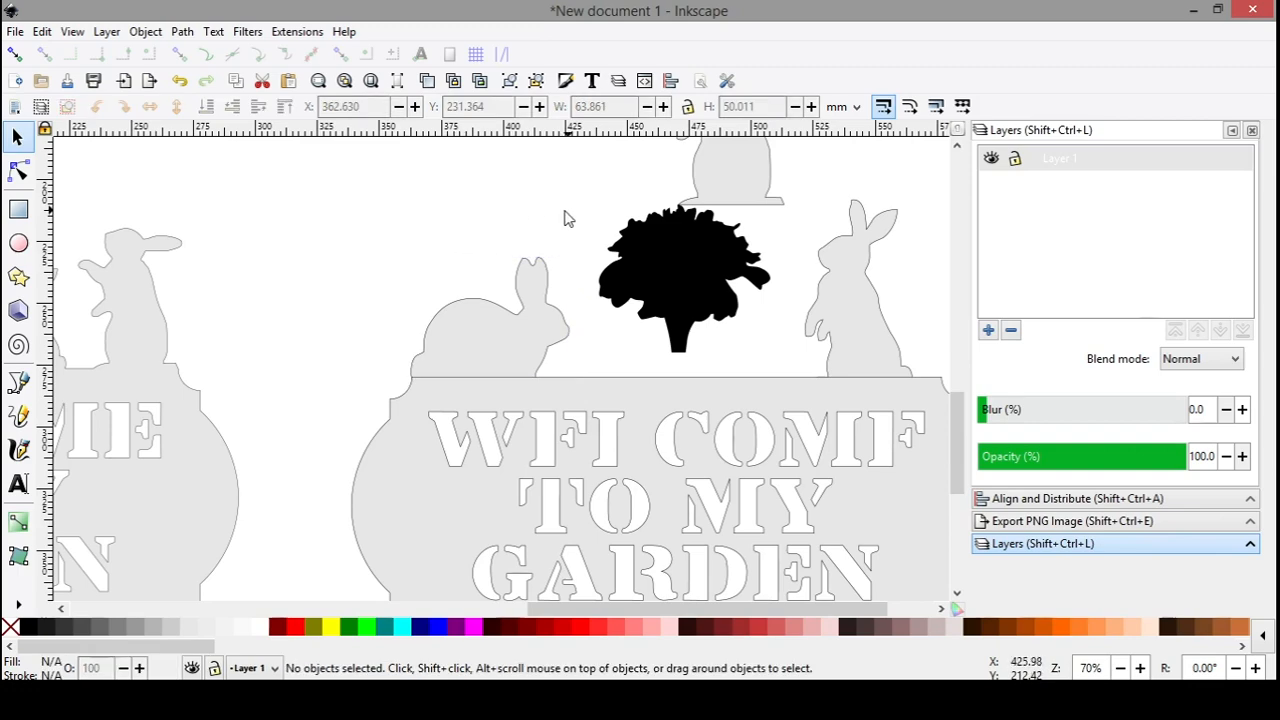
pyautogui.keyDown('shift'); pyautogui.hscroll(2, 357, 377); pyautogui.keyUp('shift')
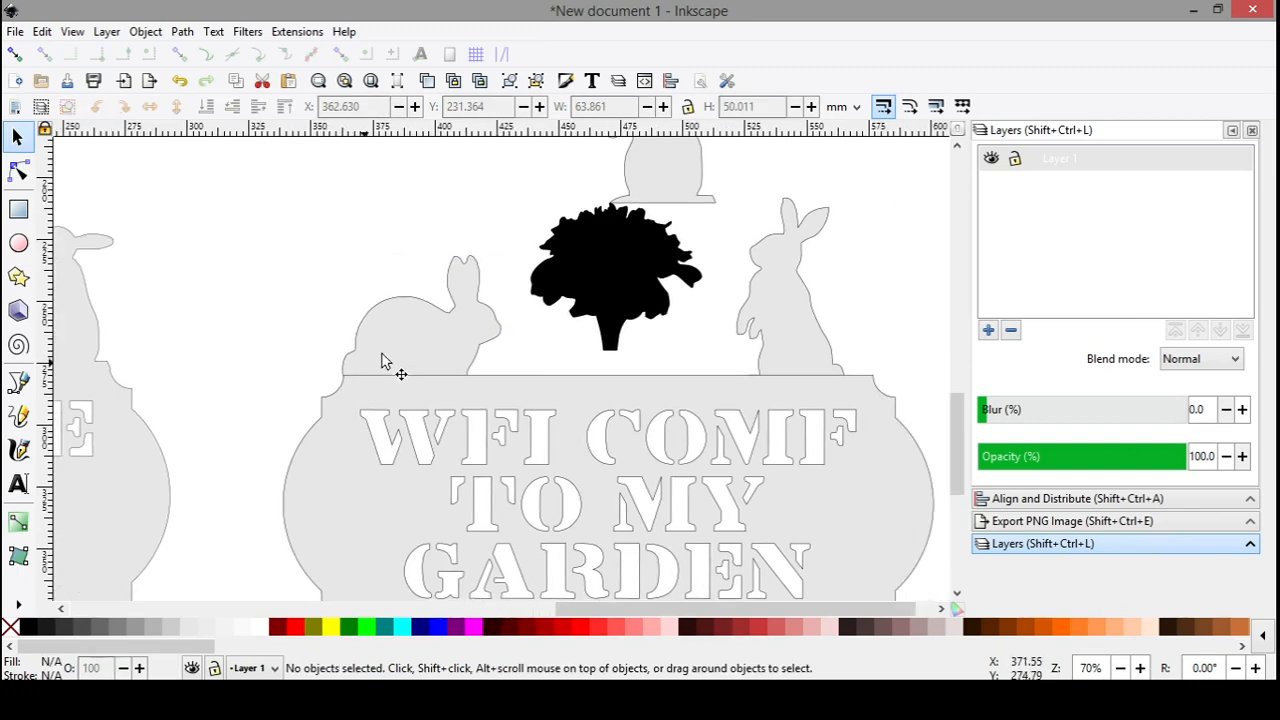
# Step: Set the tree copy on the panel beside the crouching rabbit and move the flipped rabbit close to the tree
pyautogui.moveTo(574, 340); pyautogui.dragTo(376, 293)
pyautogui.moveTo(417, 256); pyautogui.dragTo(390, 294)
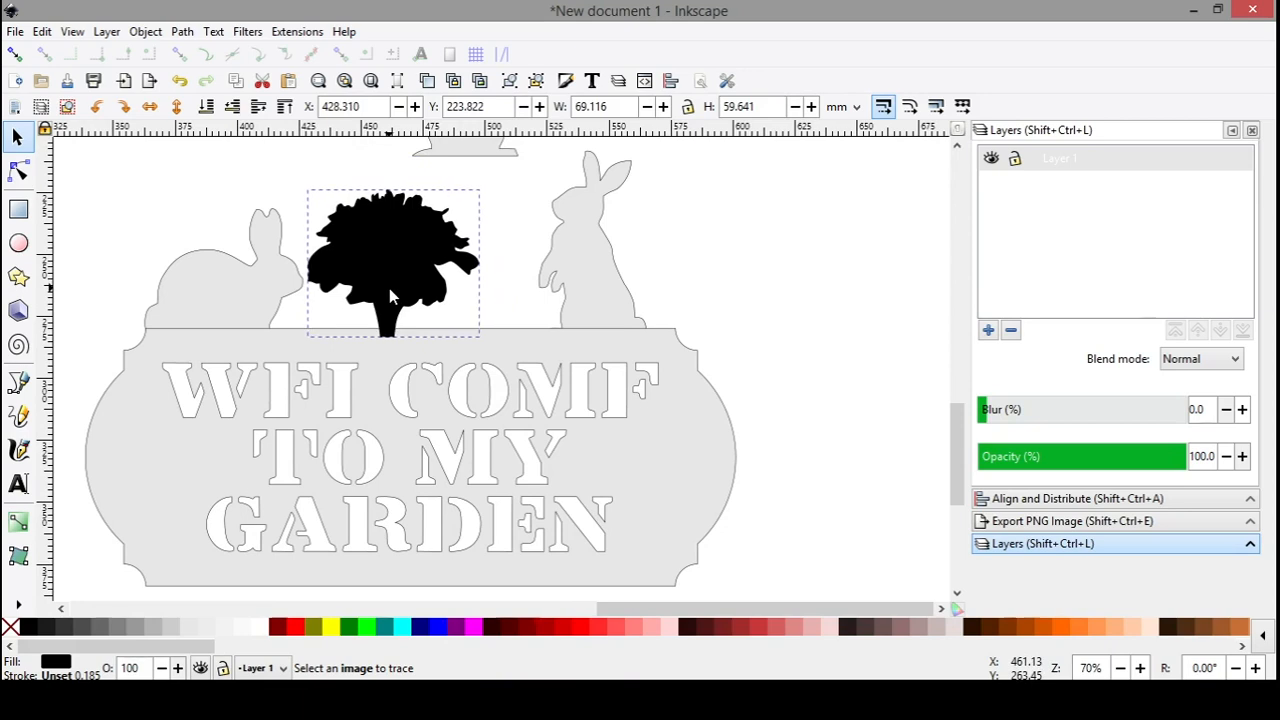
pyautogui.moveTo(598, 296); pyautogui.dragTo(513, 291)
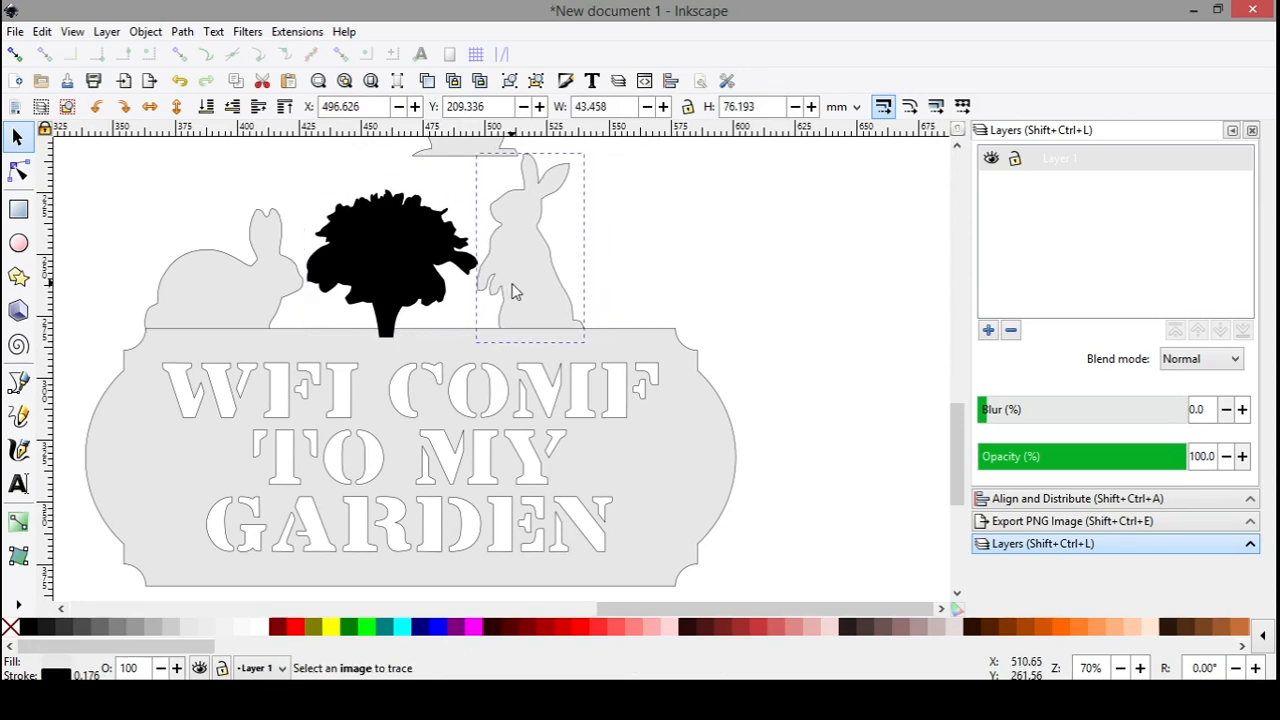
# Step: Place the remaining standing rabbit at the panel's right end and scale the flipped rabbit proportionally to about 31 by 54 mm
pyautogui.moveTo(632, 240); pyautogui.dragTo(682, 367)
pyautogui.moveTo(507, 215); pyautogui.dragTo(675, 378)
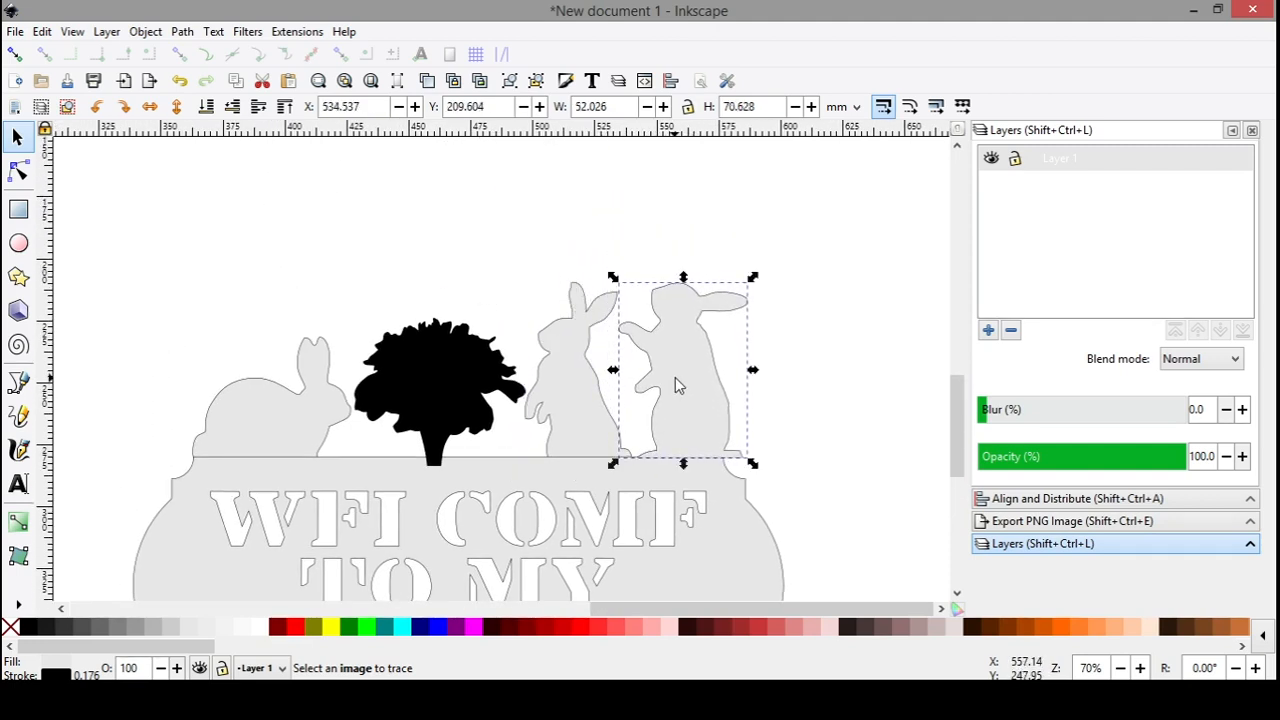
pyautogui.click(580, 360)
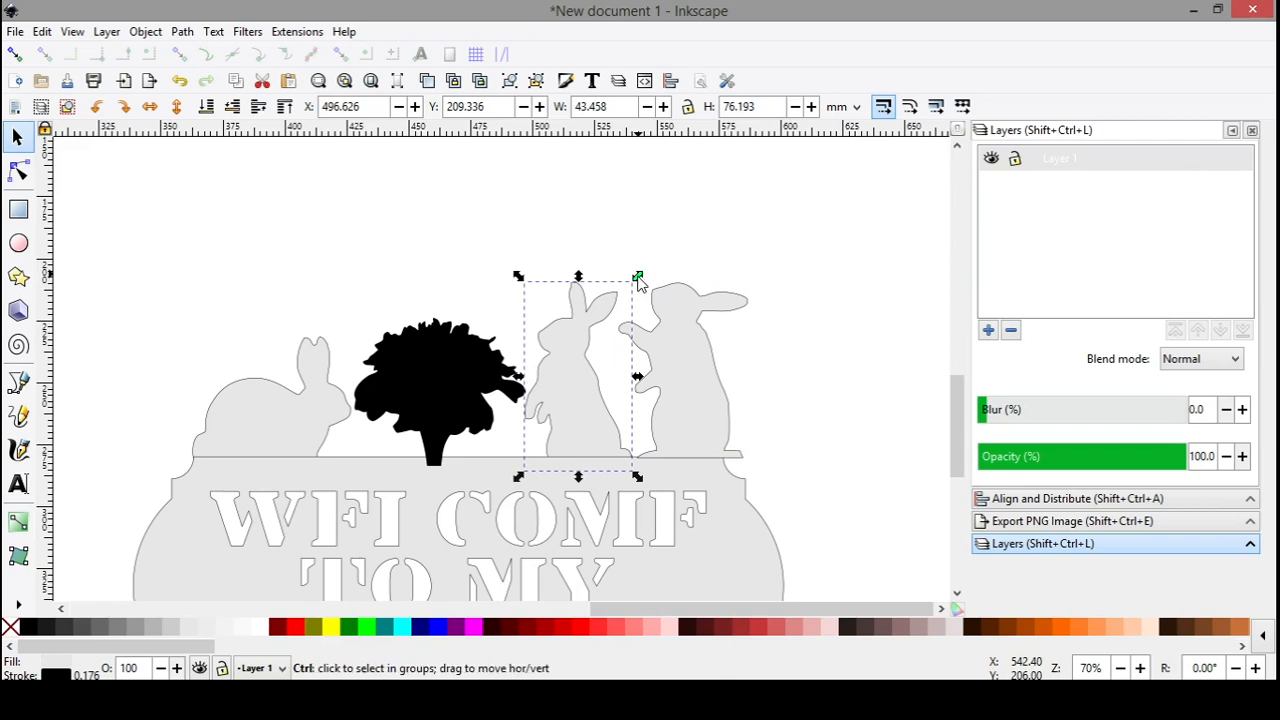
pyautogui.moveTo(638, 277); pyautogui.dragTo(605, 331)
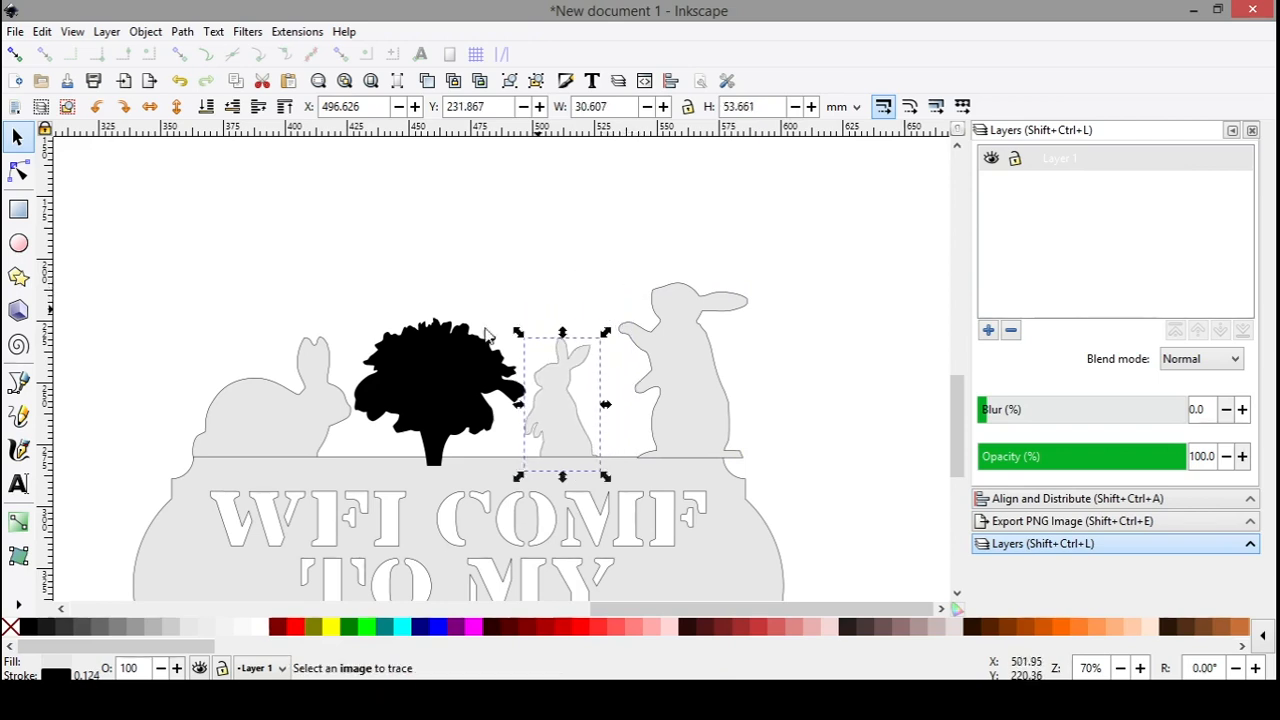
# Step: Scale the tree proportionally to about 47 by 41 mm and set its trunk on the panel's upper edge
pyautogui.click(455, 374)
pyautogui.moveTo(530, 316); pyautogui.dragTo(475, 344)
pyautogui.moveTo(416, 405); pyautogui.dragTo(423, 411)
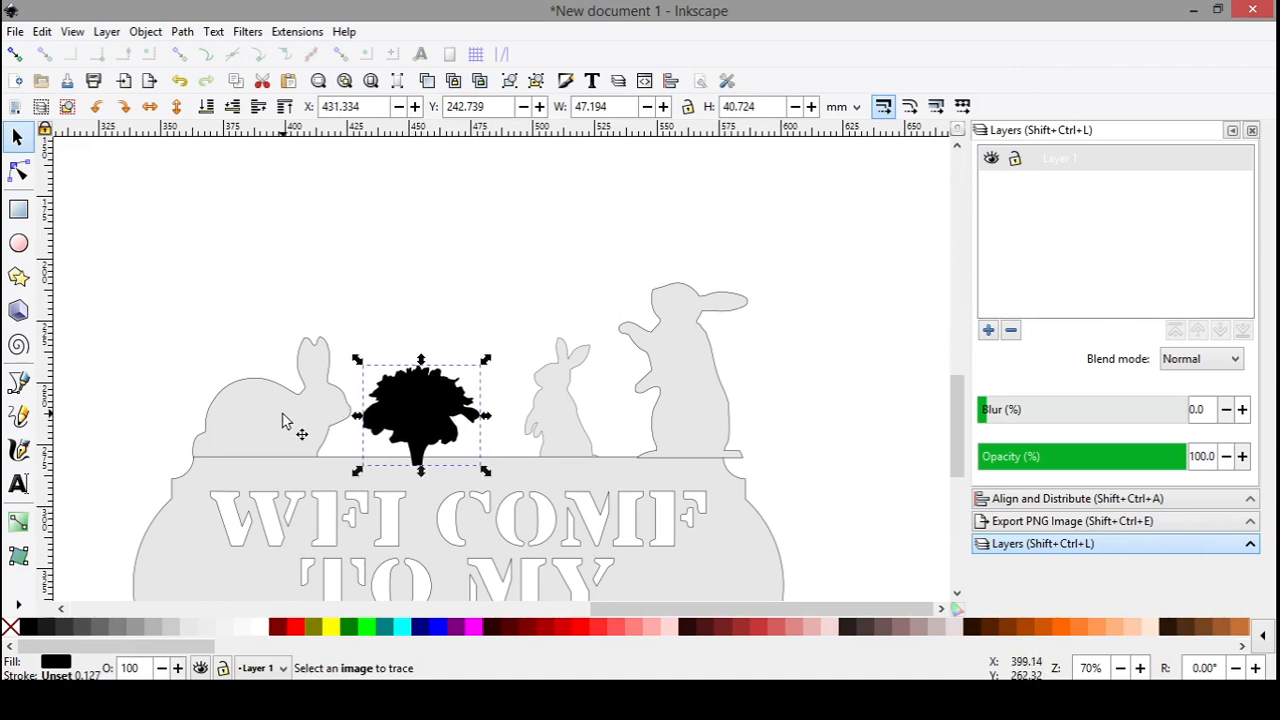
# Step: Swap the two standing rabbits on the panel and scale the one beside the tree proportionally to about 40 by 55 mm
pyautogui.moveTo(538, 415); pyautogui.dragTo(859, 394)
pyautogui.moveTo(675, 408); pyautogui.dragTo(533, 419)
pyautogui.moveTo(600, 286); pyautogui.dragTo(568, 305)
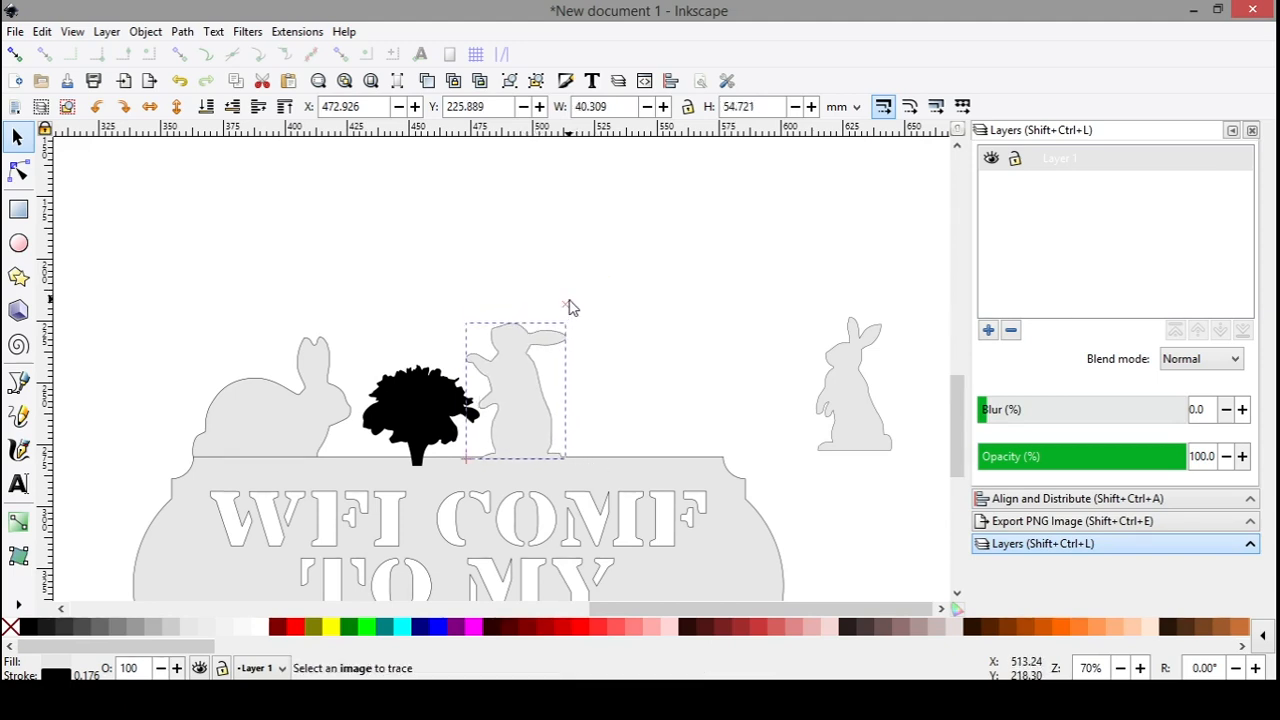
pyautogui.moveTo(522, 391); pyautogui.dragTo(528, 394)
pyautogui.moveTo(864, 428); pyautogui.dragTo(661, 441)
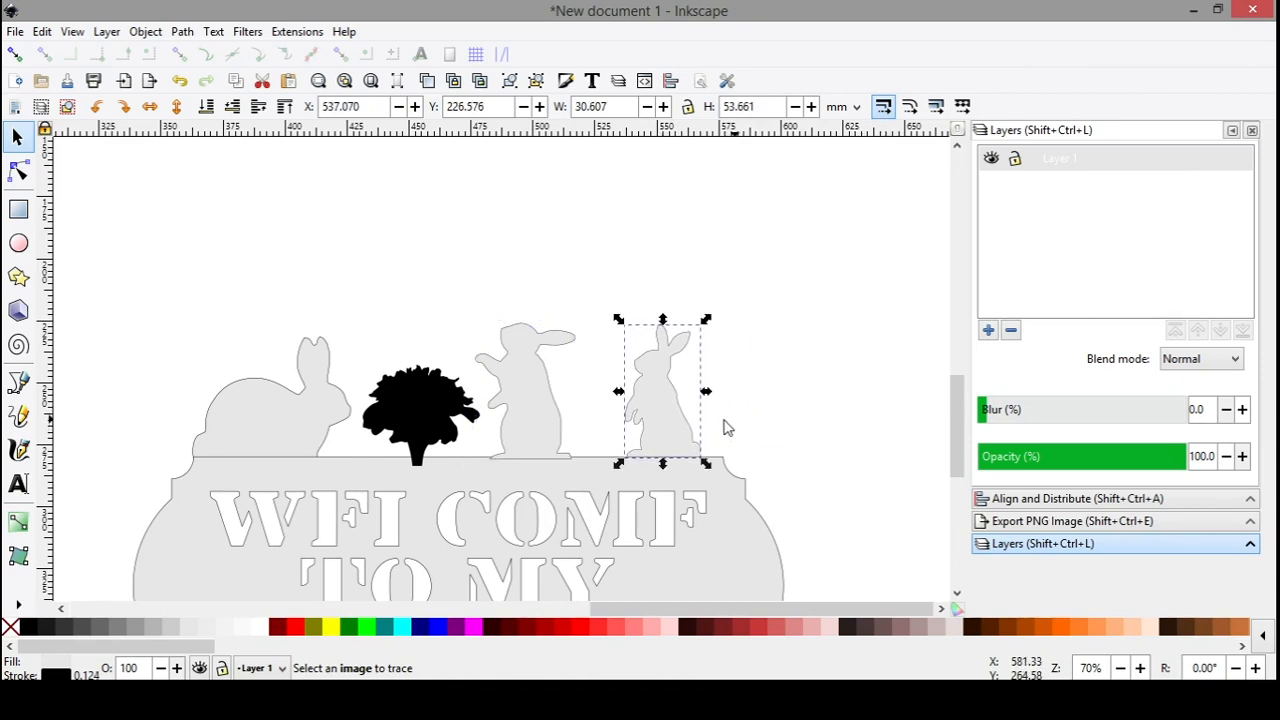
pyautogui.moveTo(527, 427); pyautogui.dragTo(535, 426)
# Step: Undo the accidental move of the panel and nudge the middle standing rabbit up onto the panel's upper edge
pyautogui.keyDown('ctrl'); pyautogui.scroll(3, 608, 477); pyautogui.keyUp('ctrl')
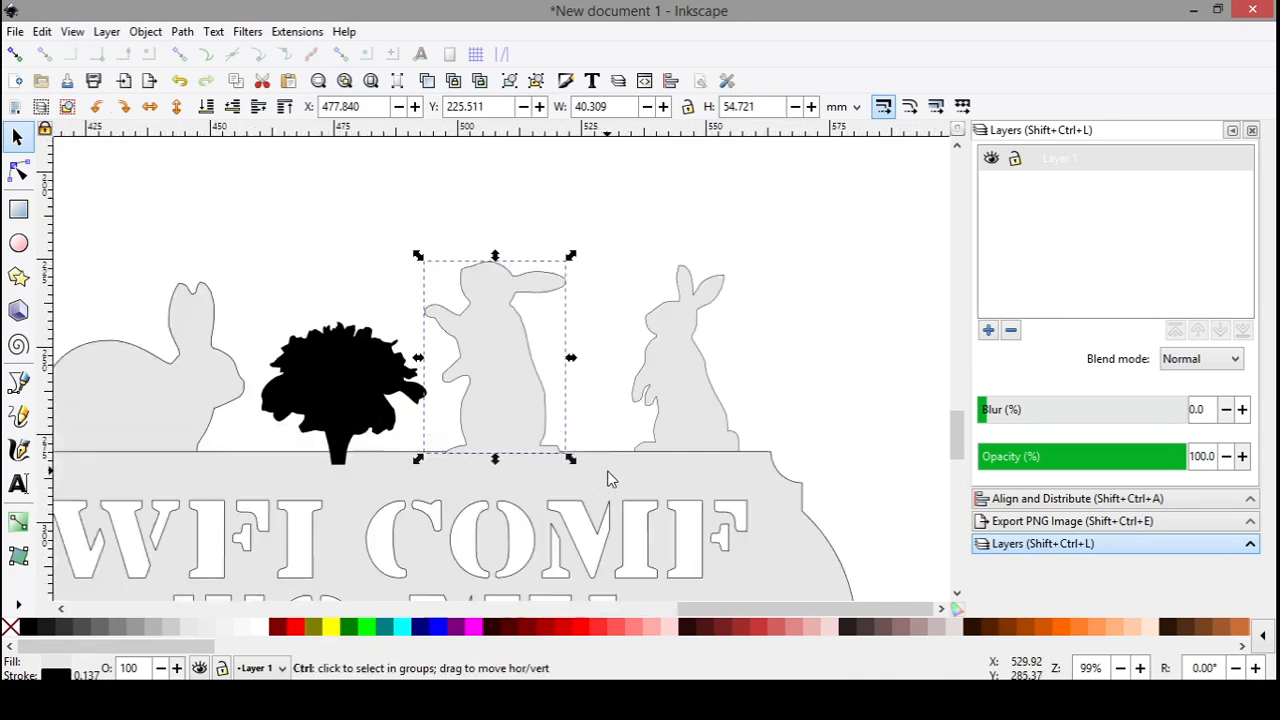
pyautogui.moveTo(722, 433); pyautogui.dragTo(734, 443)
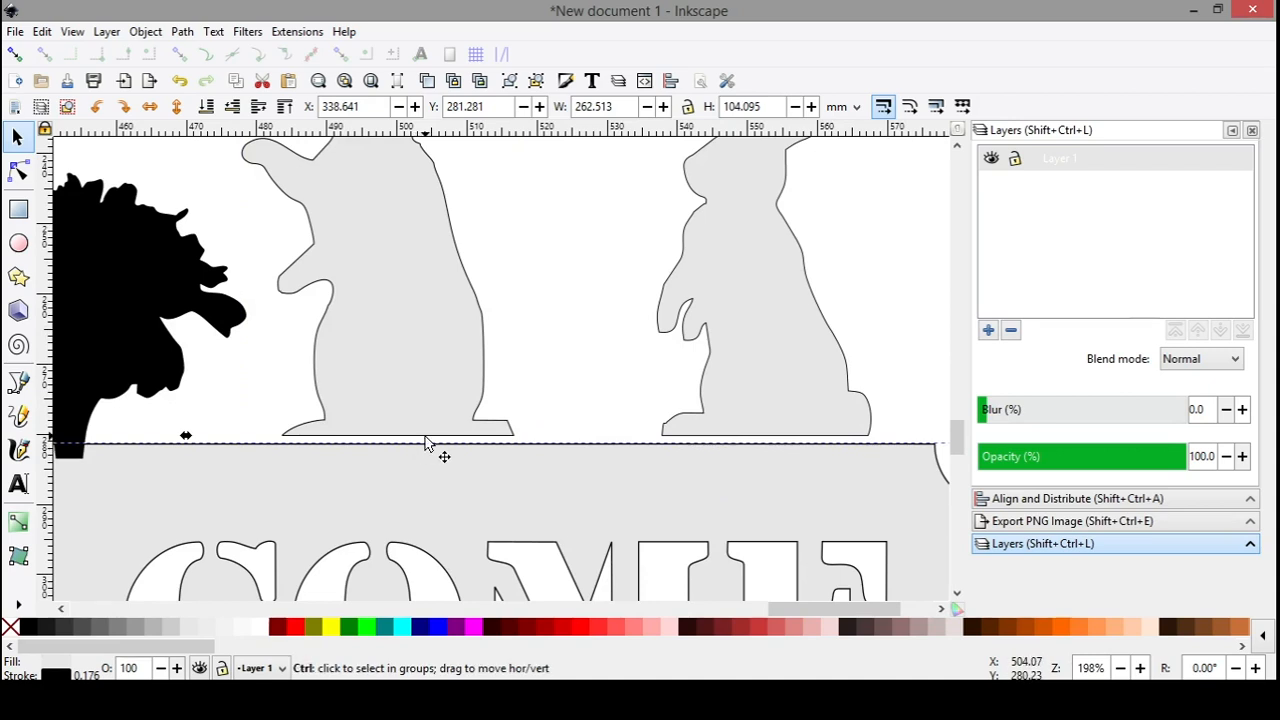
pyautogui.hotkey('ctrl', 'z')
pyautogui.click(408, 390)
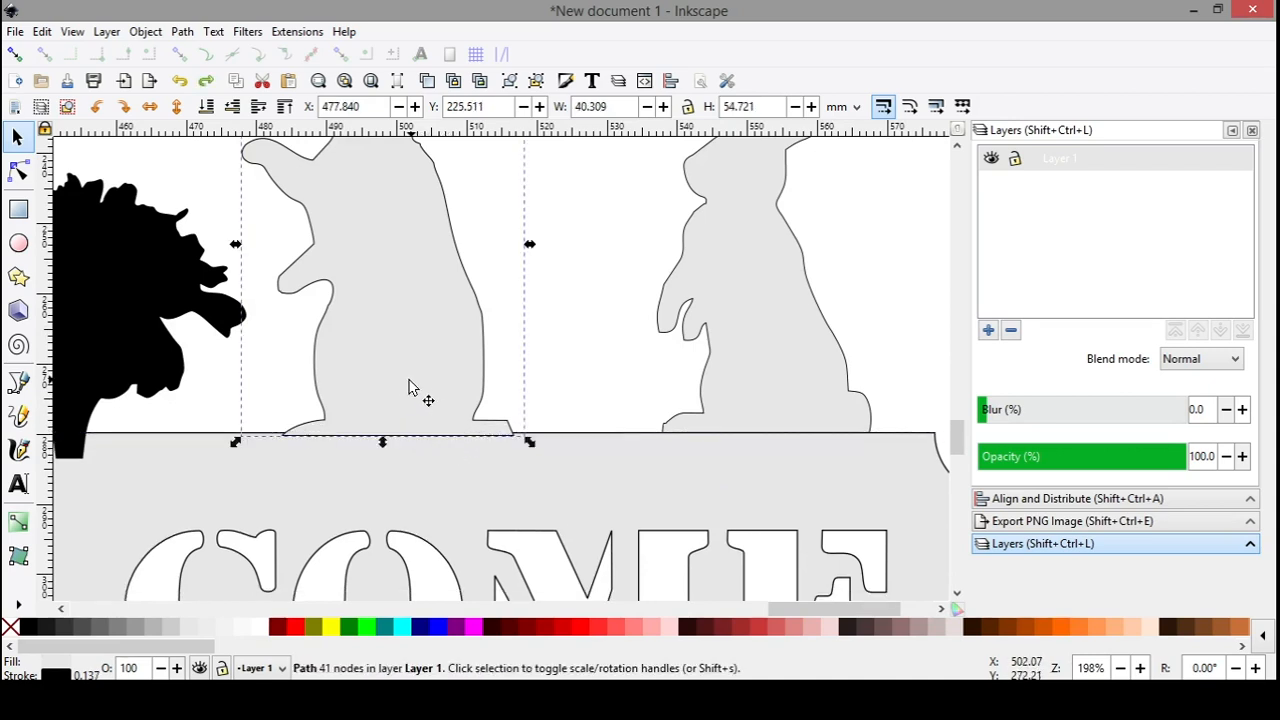
pyautogui.press('n')
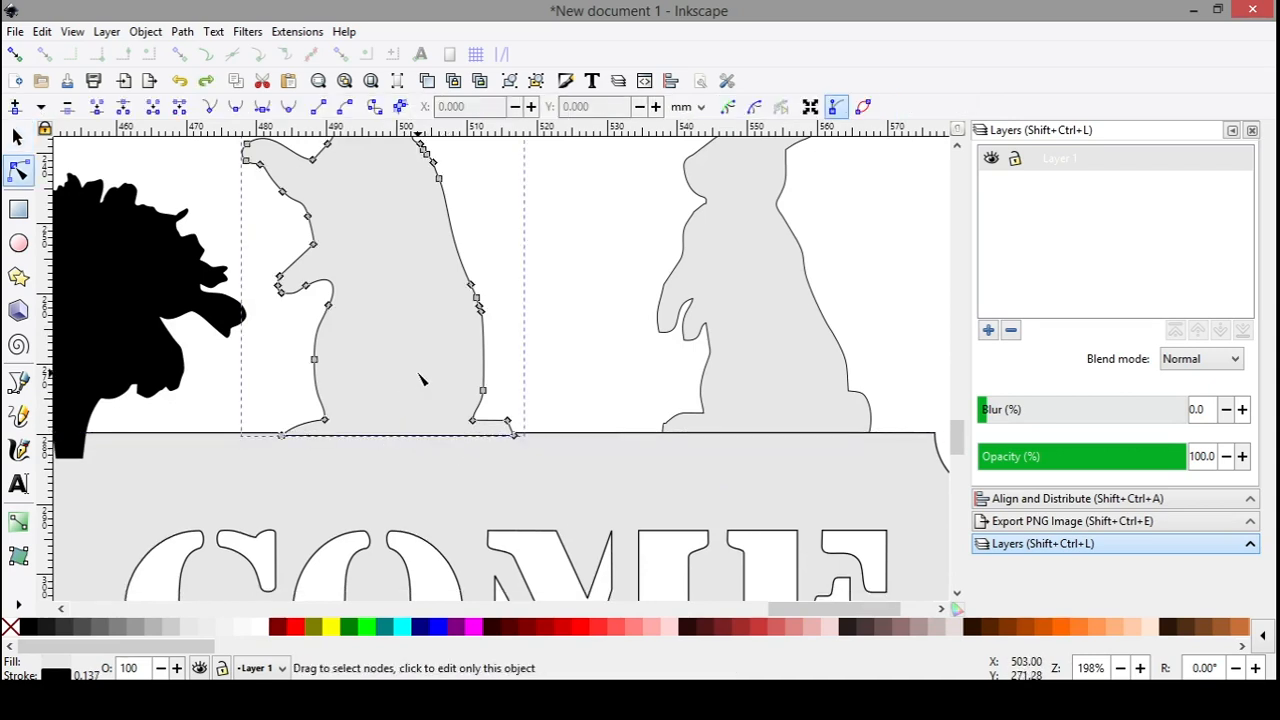
pyautogui.click(16, 136)
pyautogui.moveTo(418, 387); pyautogui.dragTo(419, 383)
pyautogui.keyDown('ctrl'); pyautogui.scroll(-2, 598, 376); pyautogui.keyUp('ctrl')
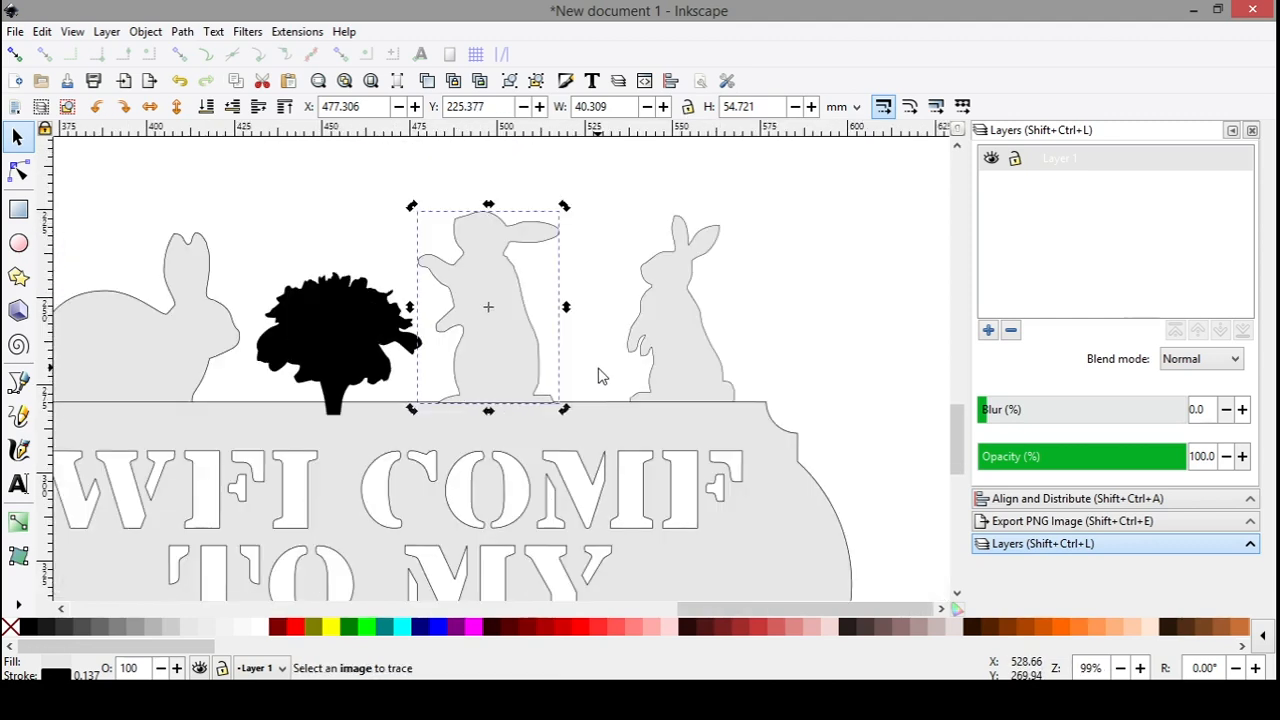
# Step: Enlarge the small flipped rabbit slightly and move it to the right end of the panel's upper edge
pyautogui.click(688, 360)
pyautogui.moveTo(620, 209); pyautogui.dragTo(577, 202)
pyautogui.moveTo(670, 362); pyautogui.dragTo(730, 383)
# Step: Shift the middle standing rabbit slightly to the right, leaving more space beside the tree
pyautogui.click(491, 363)
pyautogui.press('n')
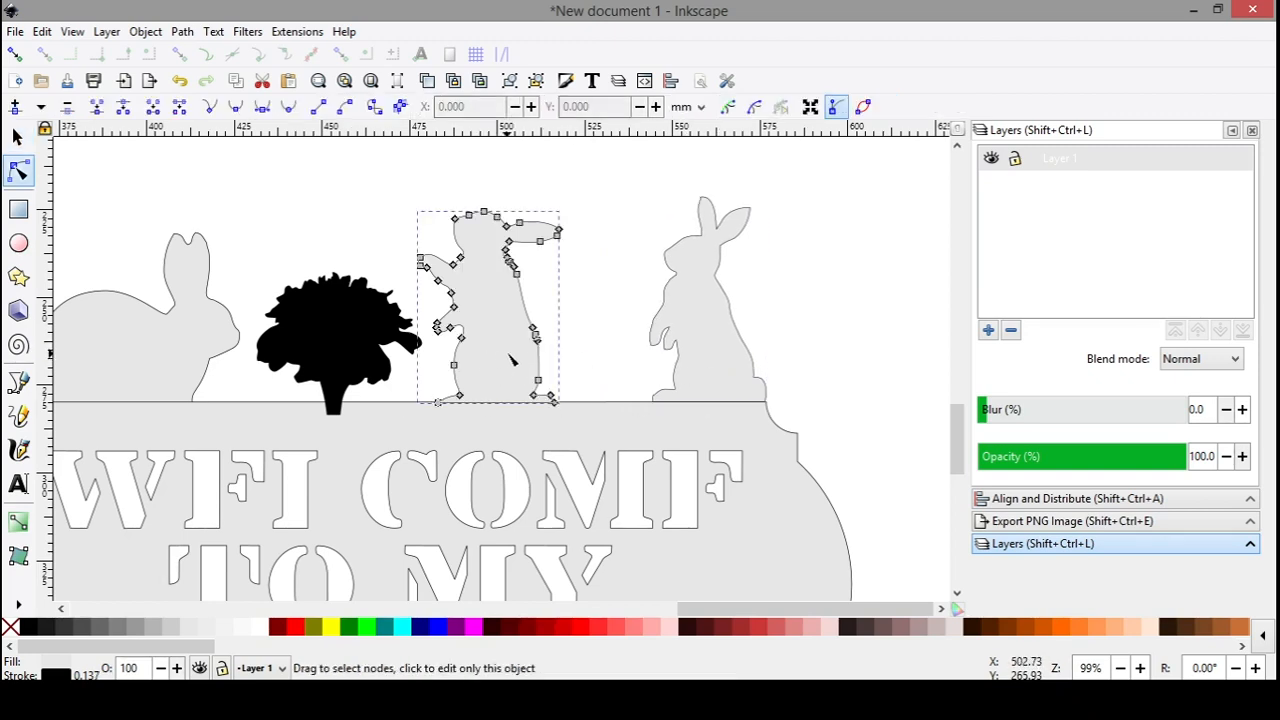
pyautogui.press('s')
pyautogui.moveTo(491, 366); pyautogui.dragTo(517, 366)
pyautogui.moveTo(322, 241); pyautogui.dragTo(441, 221)
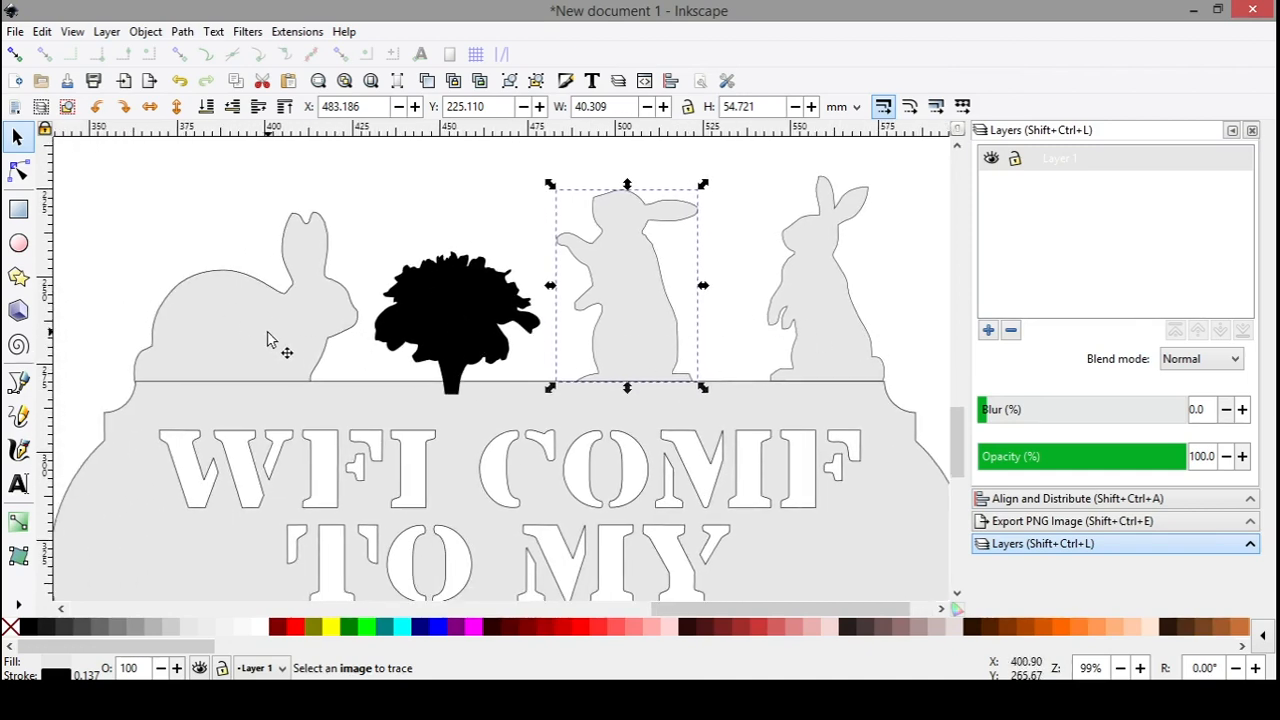
# Step: Enlarge the tree proportionally to about 53 by 46 mm and position it between the crouching and middle standing rabbits
pyautogui.click(458, 321)
pyautogui.moveTo(455, 316); pyautogui.dragTo(448, 317)
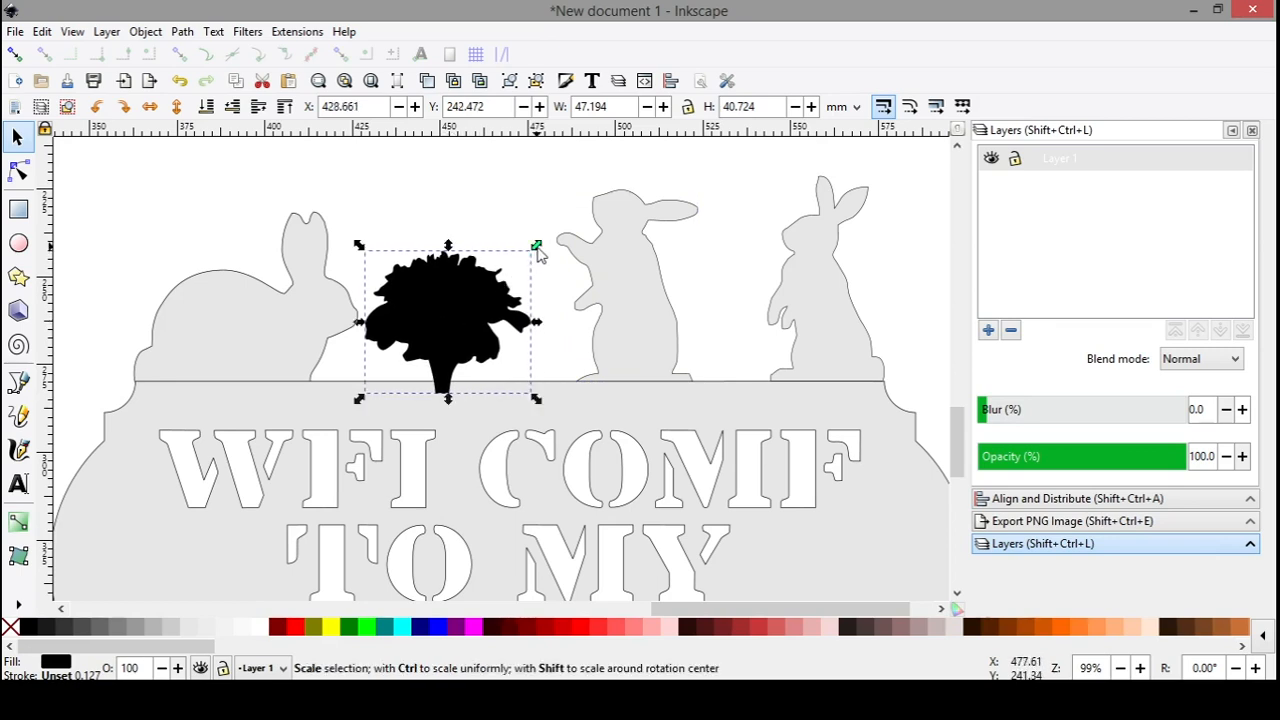
pyautogui.moveTo(538, 248); pyautogui.dragTo(558, 237)
pyautogui.moveTo(477, 313); pyautogui.dragTo(484, 310)
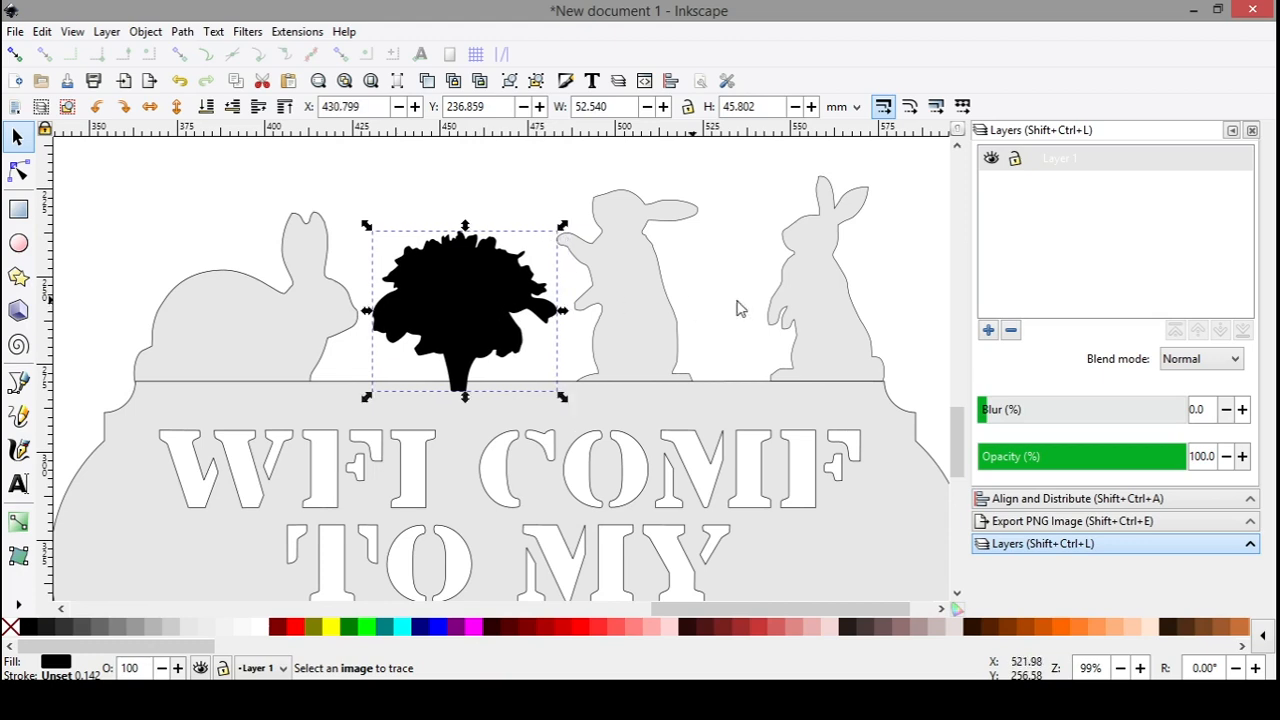
pyautogui.click(890, 298)
pyautogui.keyDown('ctrl'); pyautogui.scroll(-1, 890, 307); pyautogui.keyUp('ctrl')
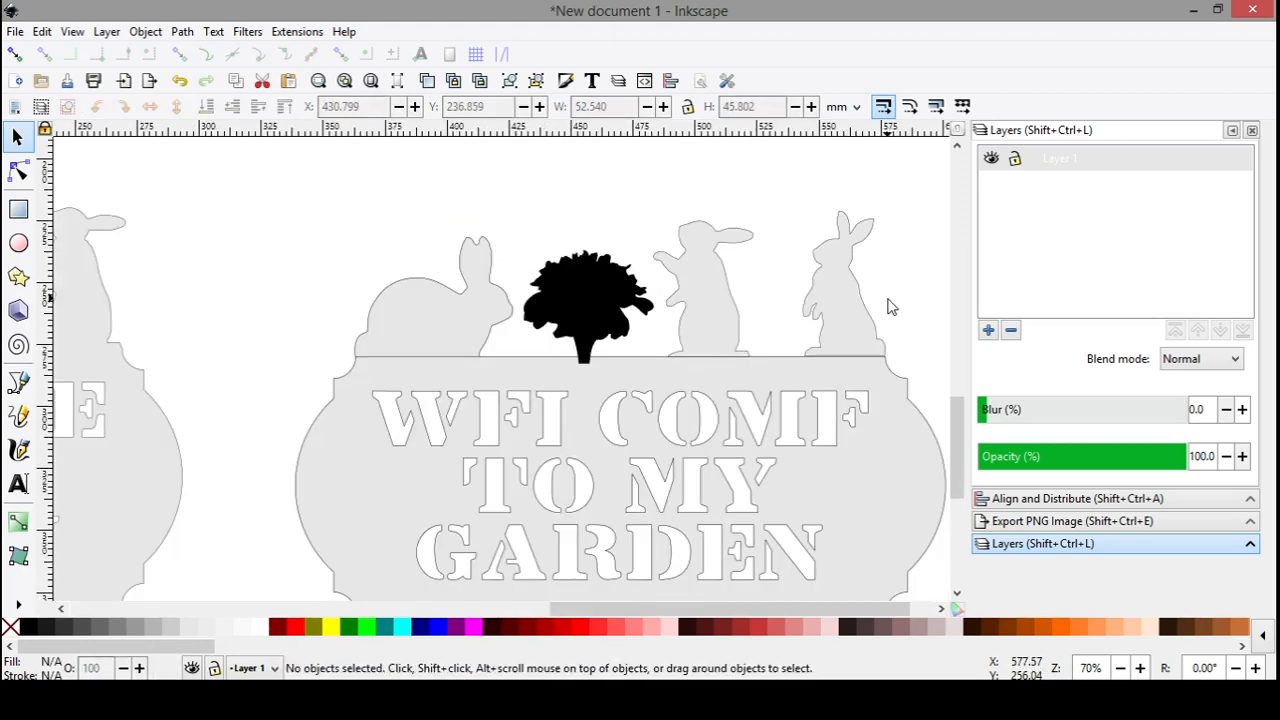
# Step: Move the middle standing rabbit slightly to the right, widening the gap beside the tree
pyautogui.click(697, 320)
pyautogui.press('n')
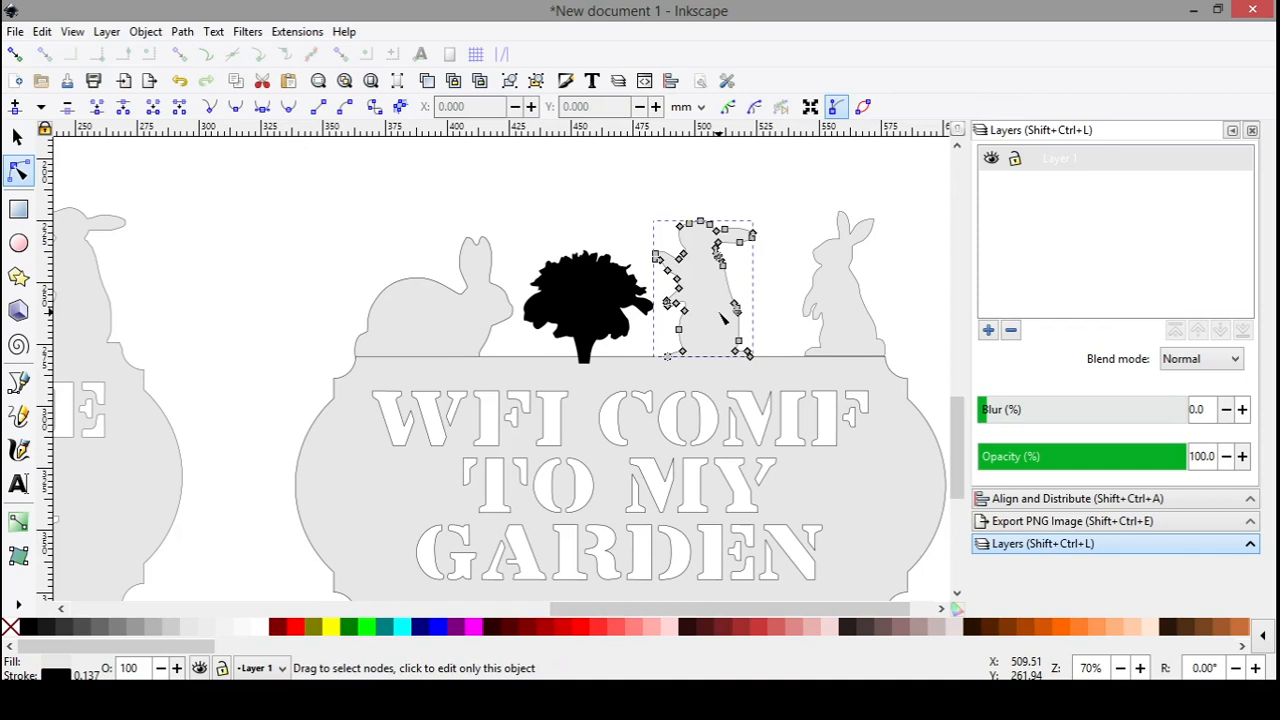
pyautogui.click(17, 137)
pyautogui.moveTo(710, 333); pyautogui.dragTo(728, 329)
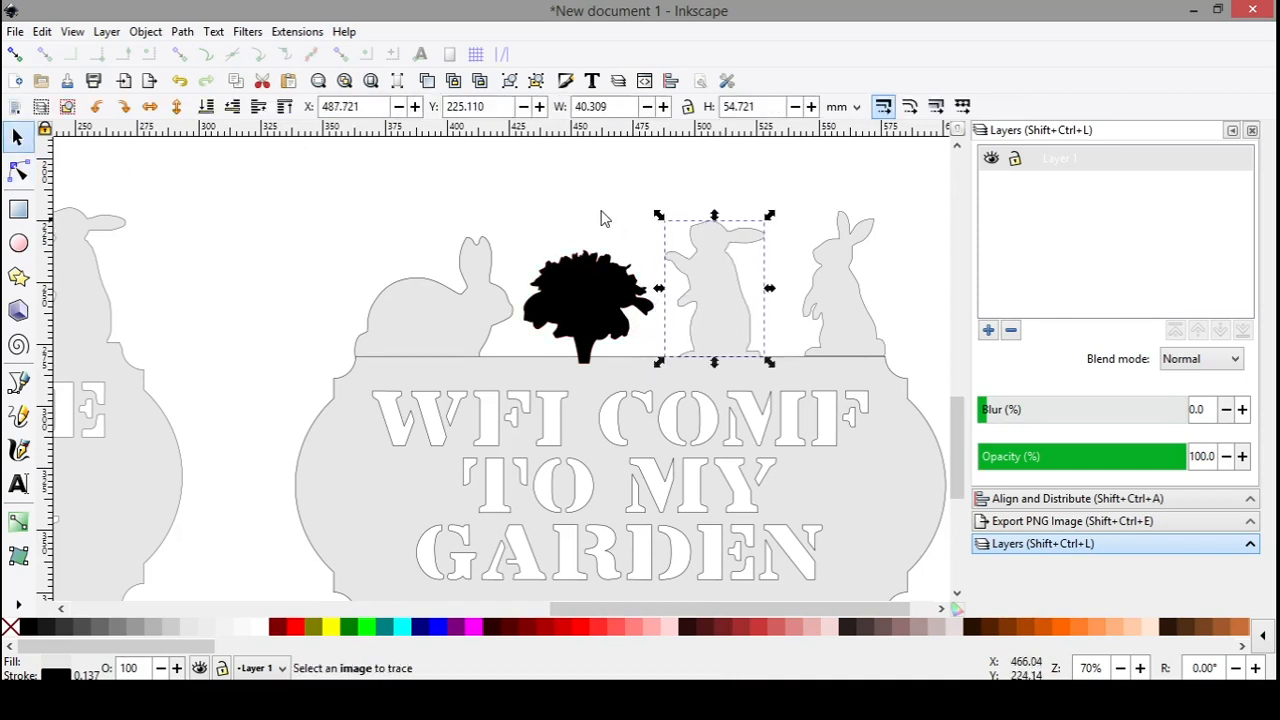
pyautogui.click(560, 190)
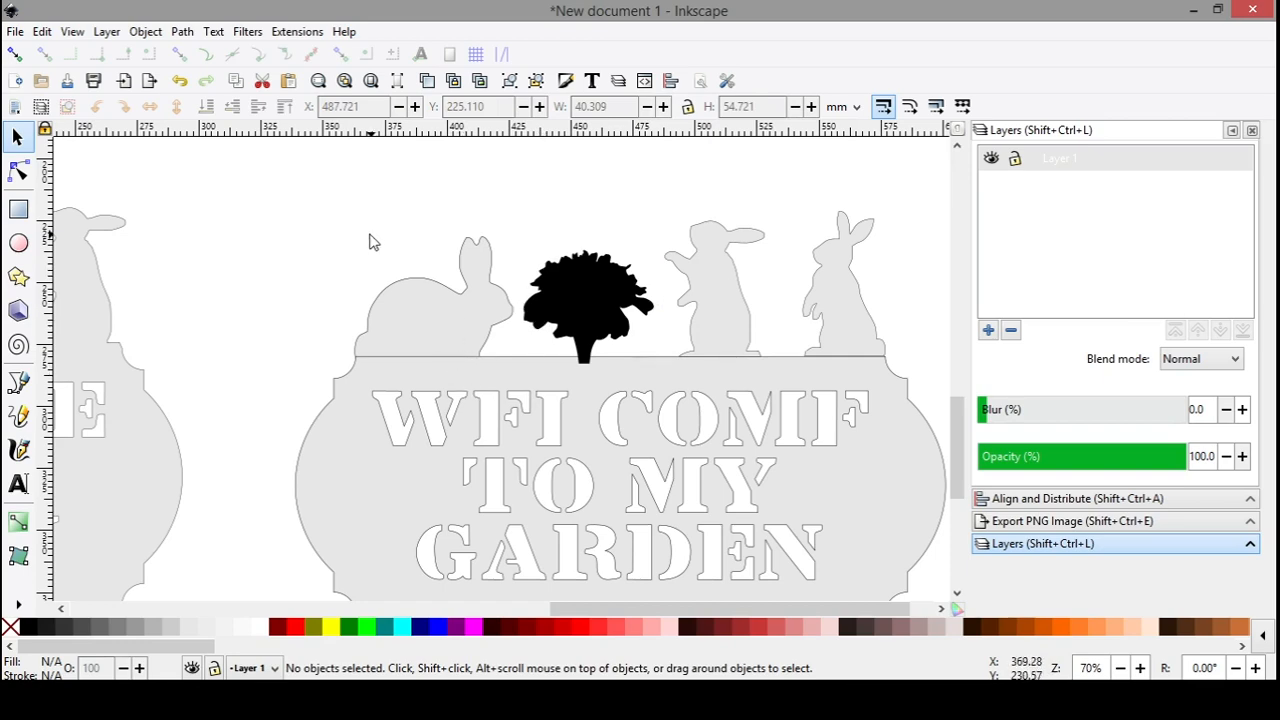
# Step: Merge the crouching rabbit with the sign panel using a Union
pyautogui.moveTo(370, 234); pyautogui.dragTo(278, 212)
pyautogui.click(355, 310)
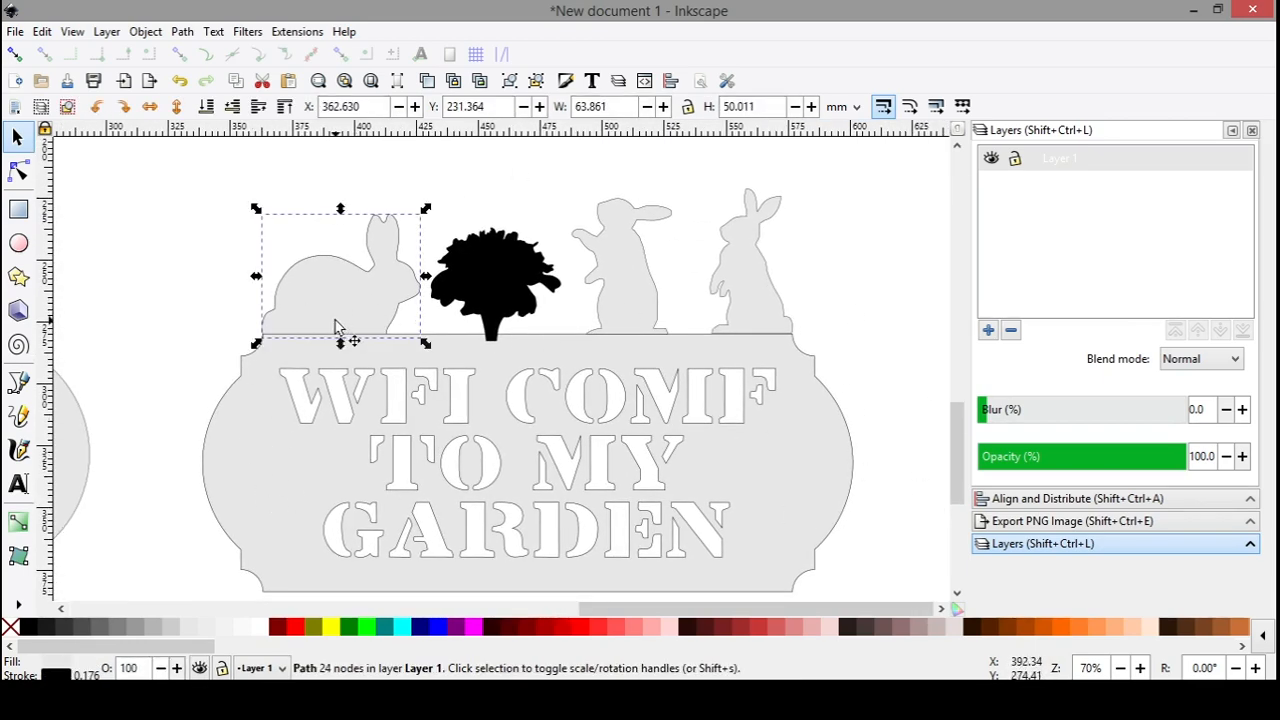
pyautogui.keyDown('shift'); pyautogui.click(290, 476); pyautogui.keyUp('shift')
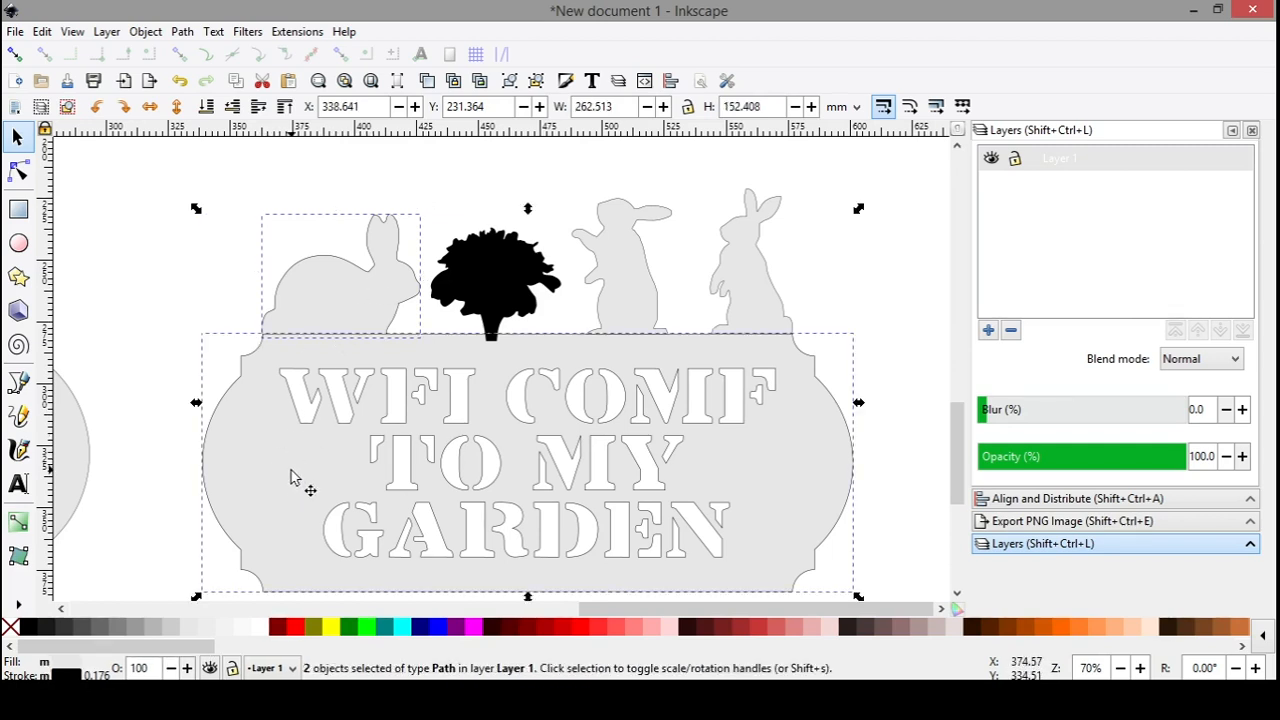
pyautogui.click(181, 32)
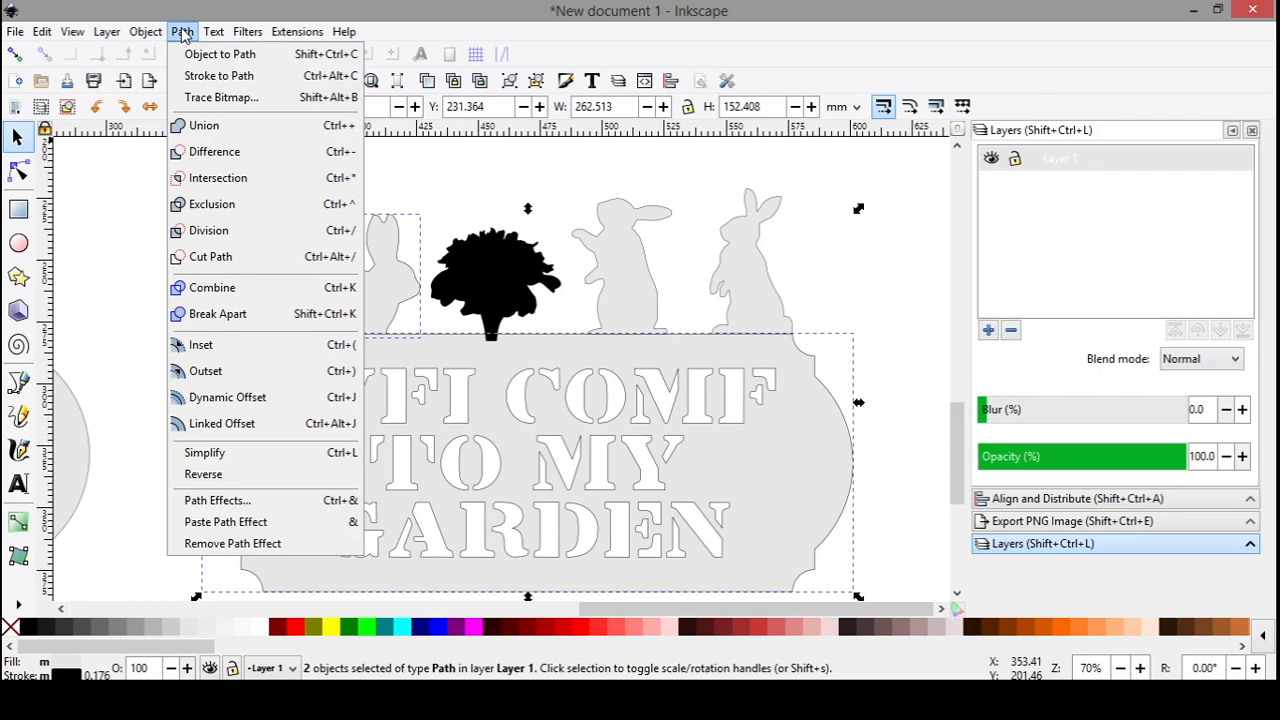
pyautogui.click(208, 132)
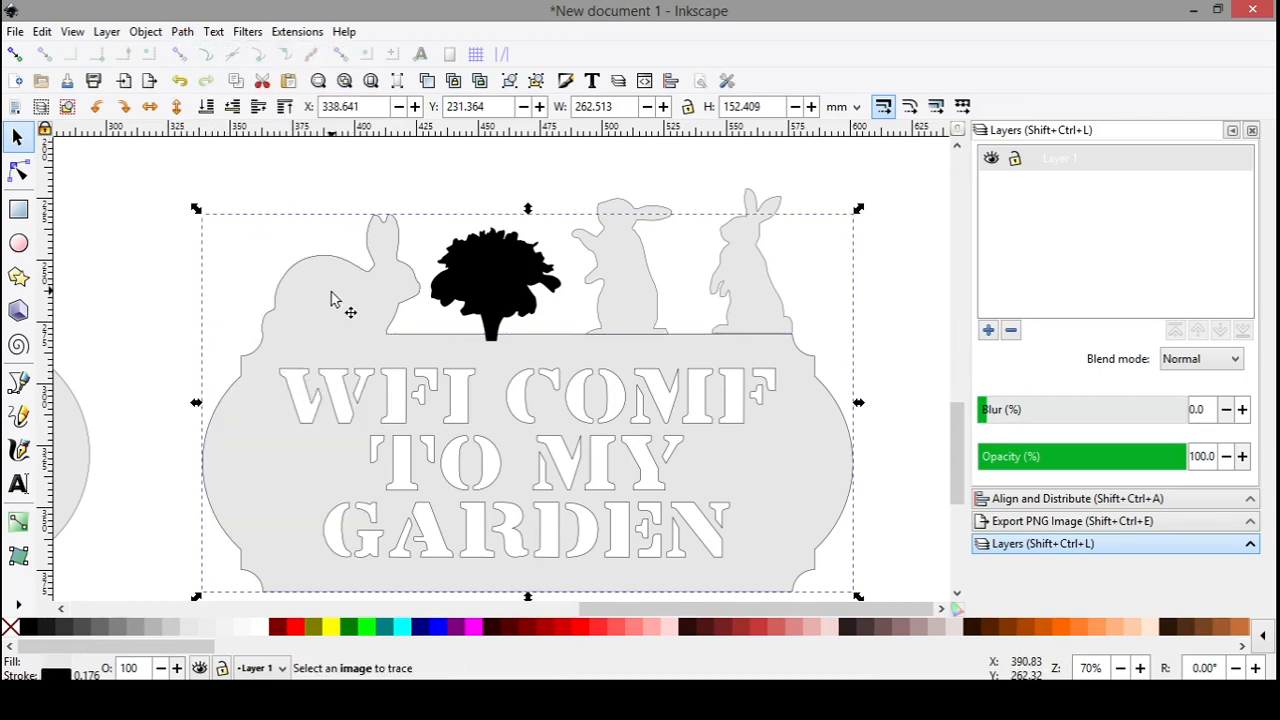
# Step: Union the black tree with the sign panel so they form one path
pyautogui.click(490, 285)
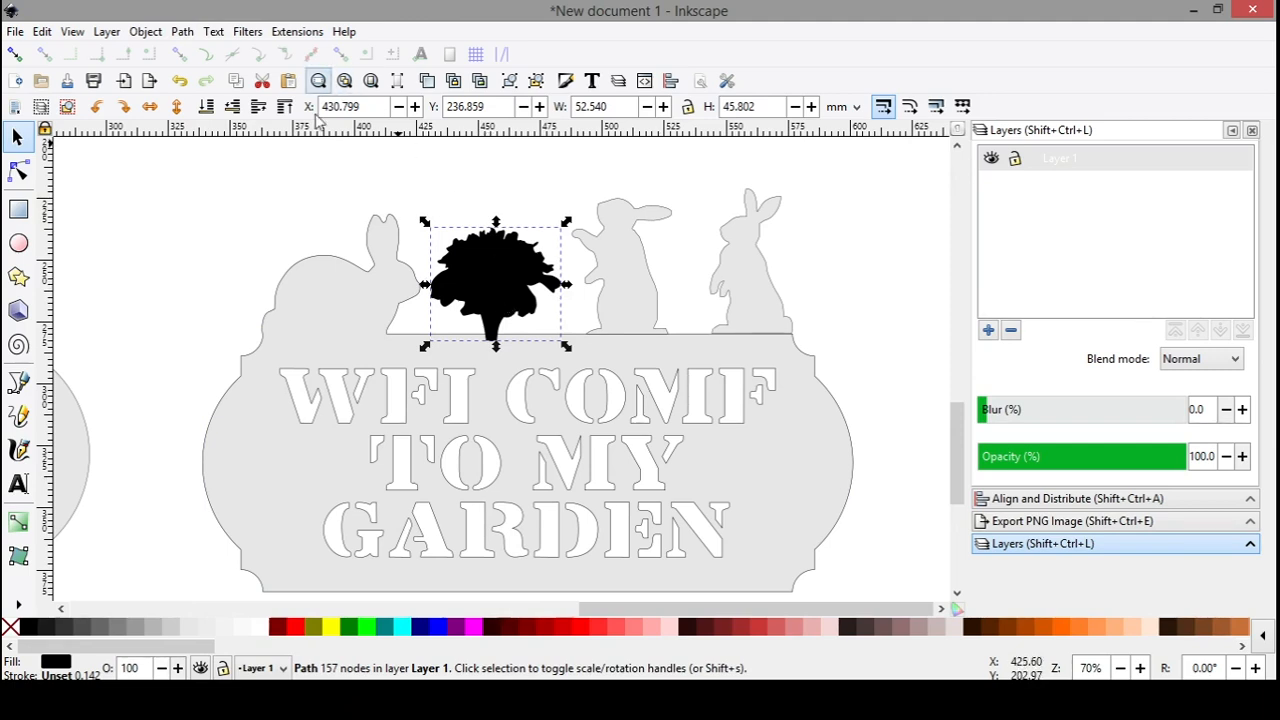
pyautogui.keyDown('shift'); pyautogui.click(336, 320); pyautogui.keyUp('shift')
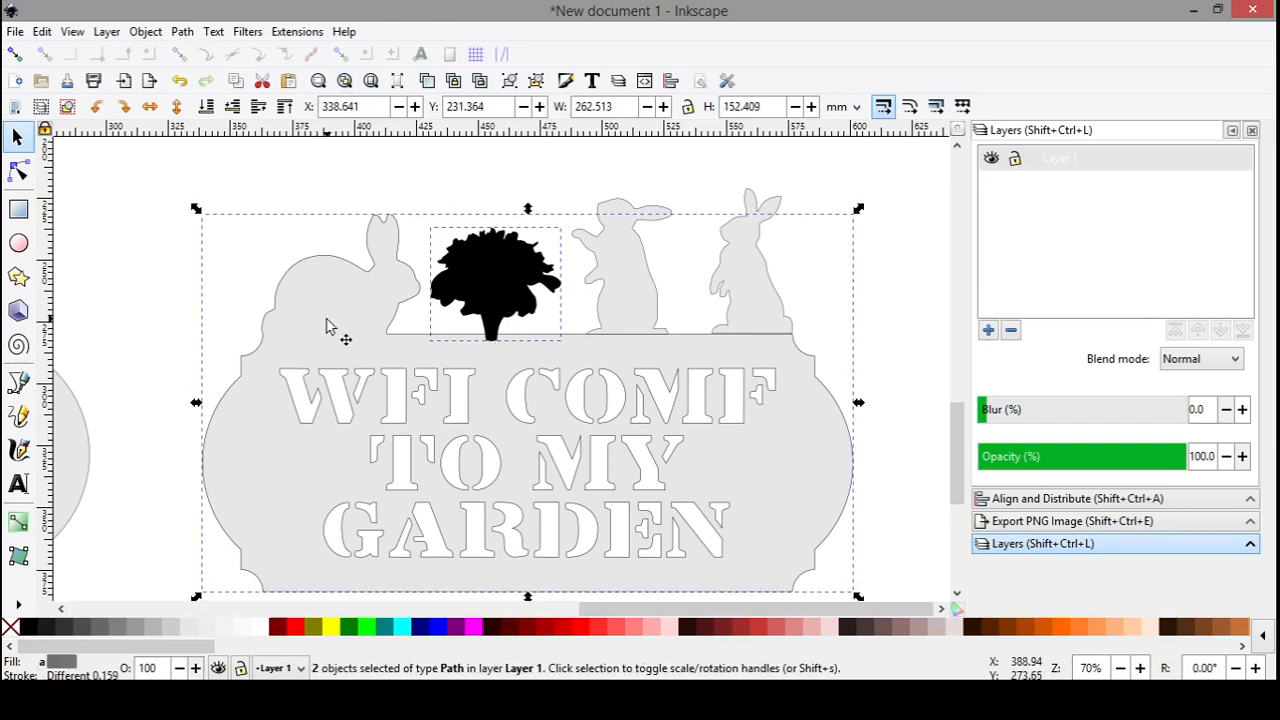
pyautogui.click(182, 31)
pyautogui.click(195, 124)
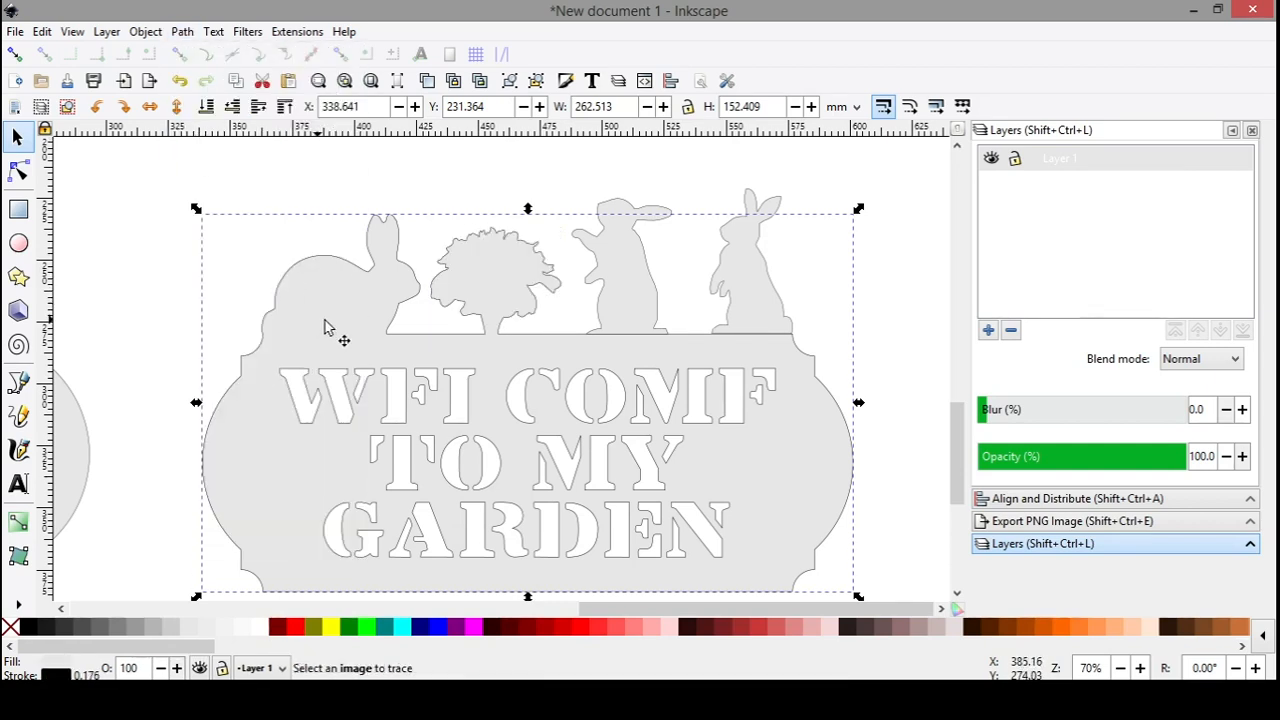
# Step: Try a Union of the middle standing rabbit with the panel, undo it and clear the selection
pyautogui.click(625, 296)
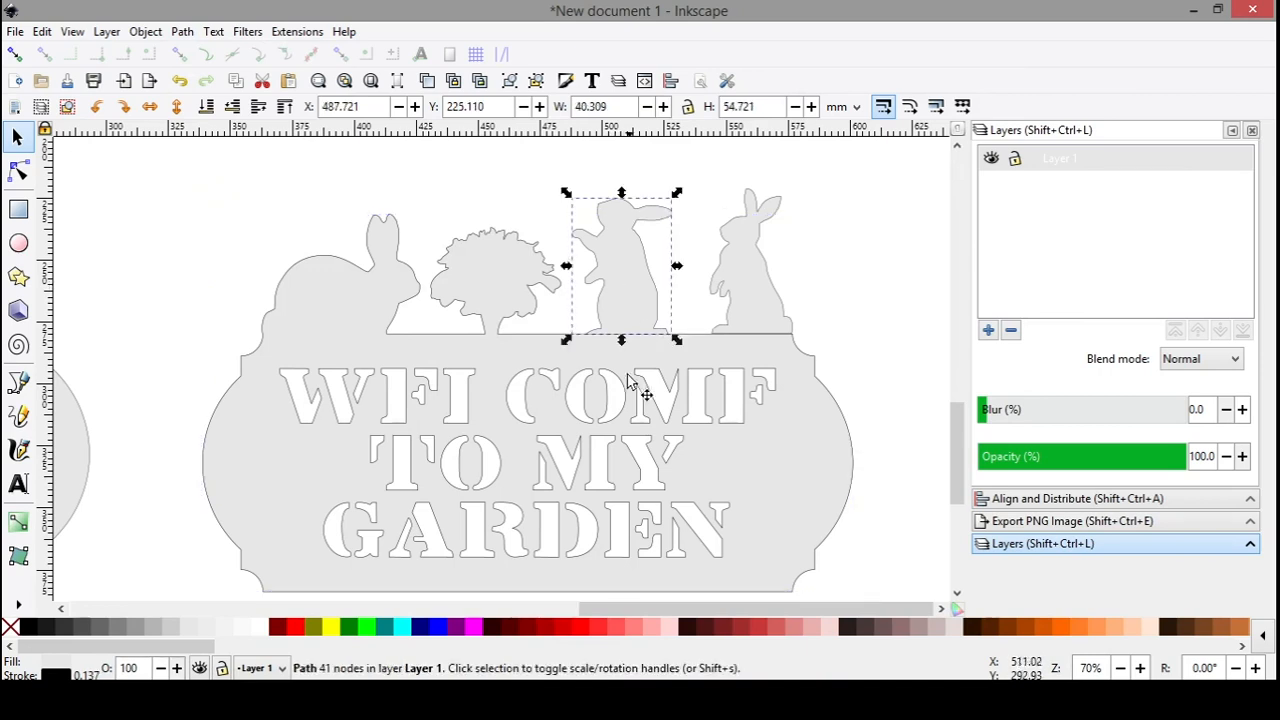
pyautogui.keyDown('shift'); pyautogui.click(540, 357); pyautogui.keyUp('shift')
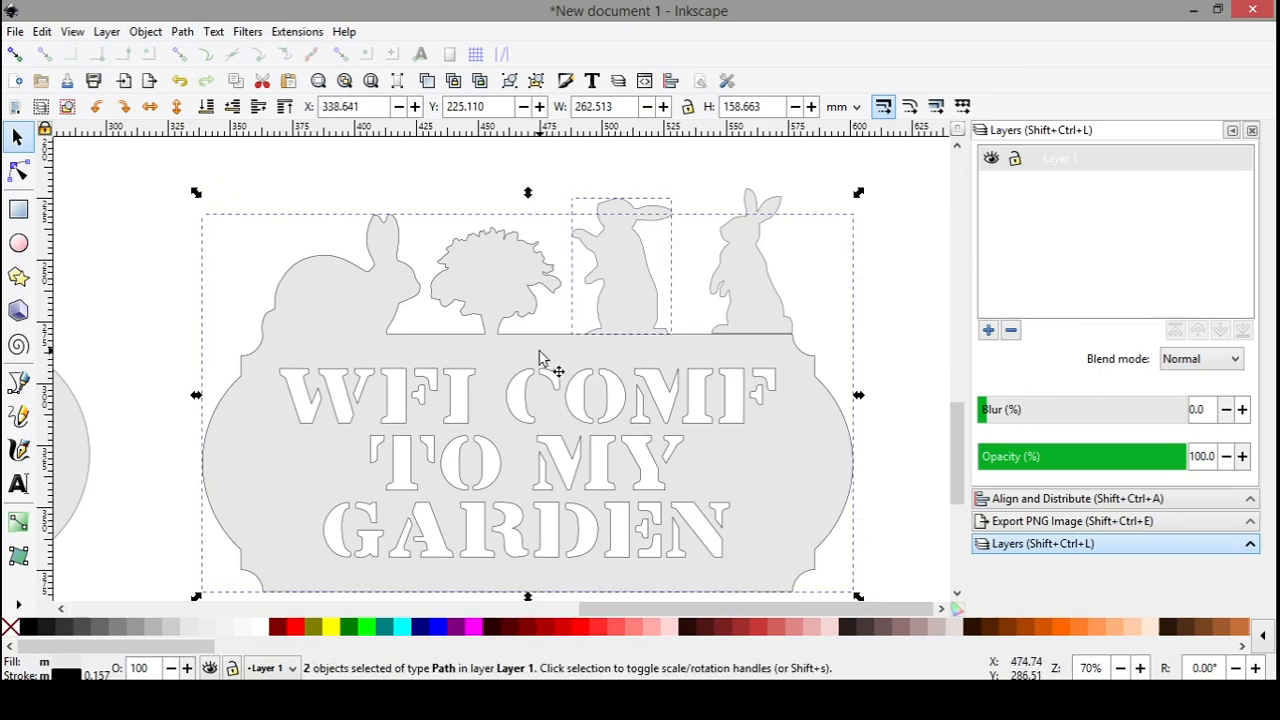
pyautogui.click(182, 31)
pyautogui.click(200, 124)
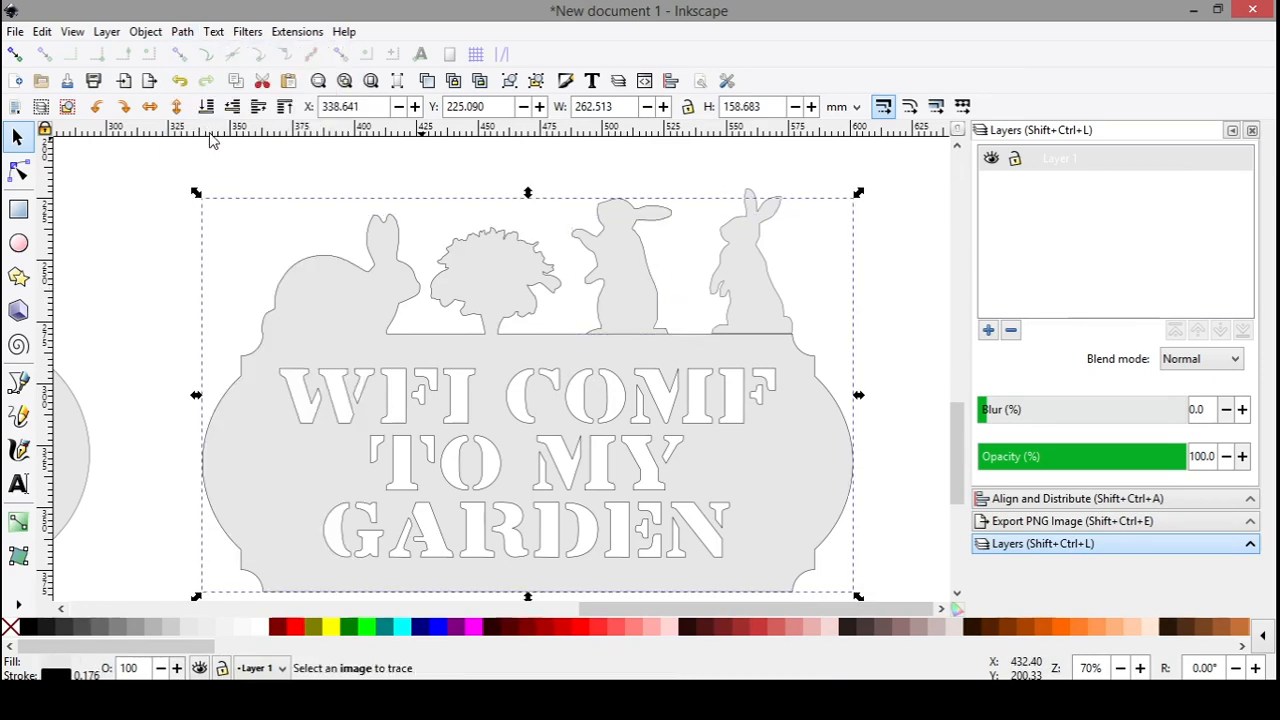
pyautogui.press('ctrl')
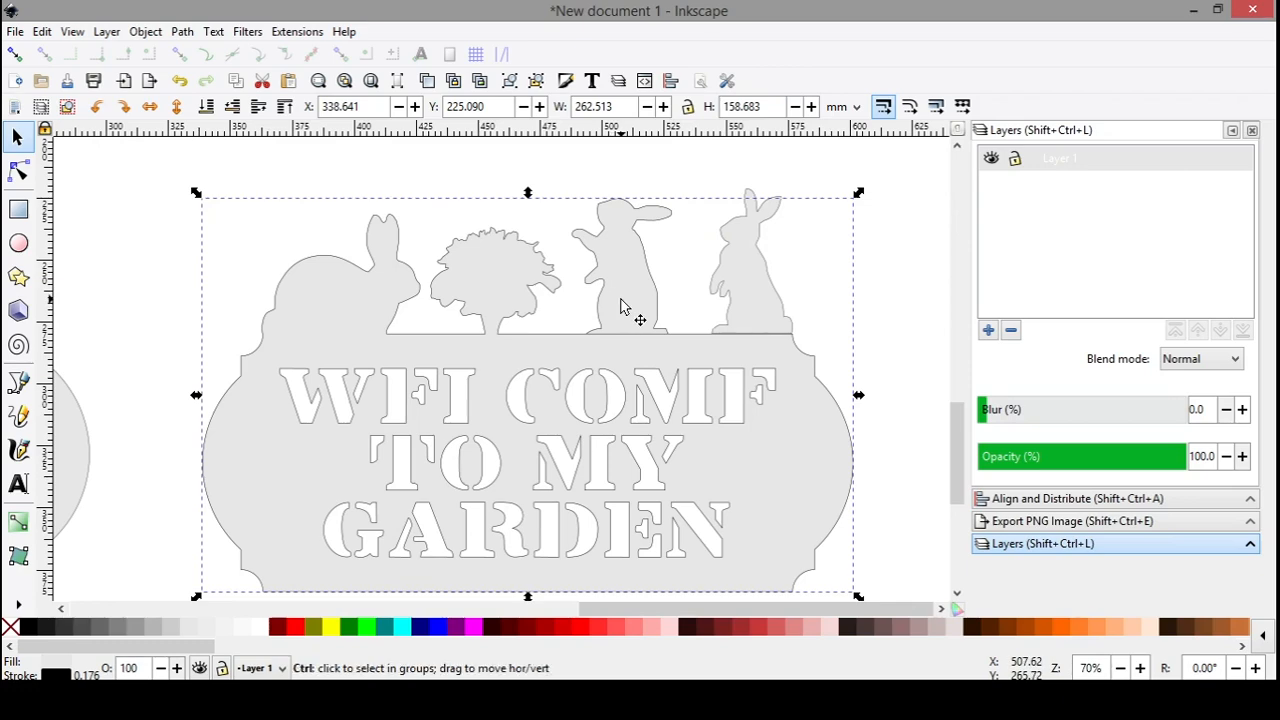
pyautogui.press('Escape')
# Step: Nudge the middle and right standing rabbits down slightly so their bases overlap the panel's upper edge
pyautogui.scroll(1, 672, 312)
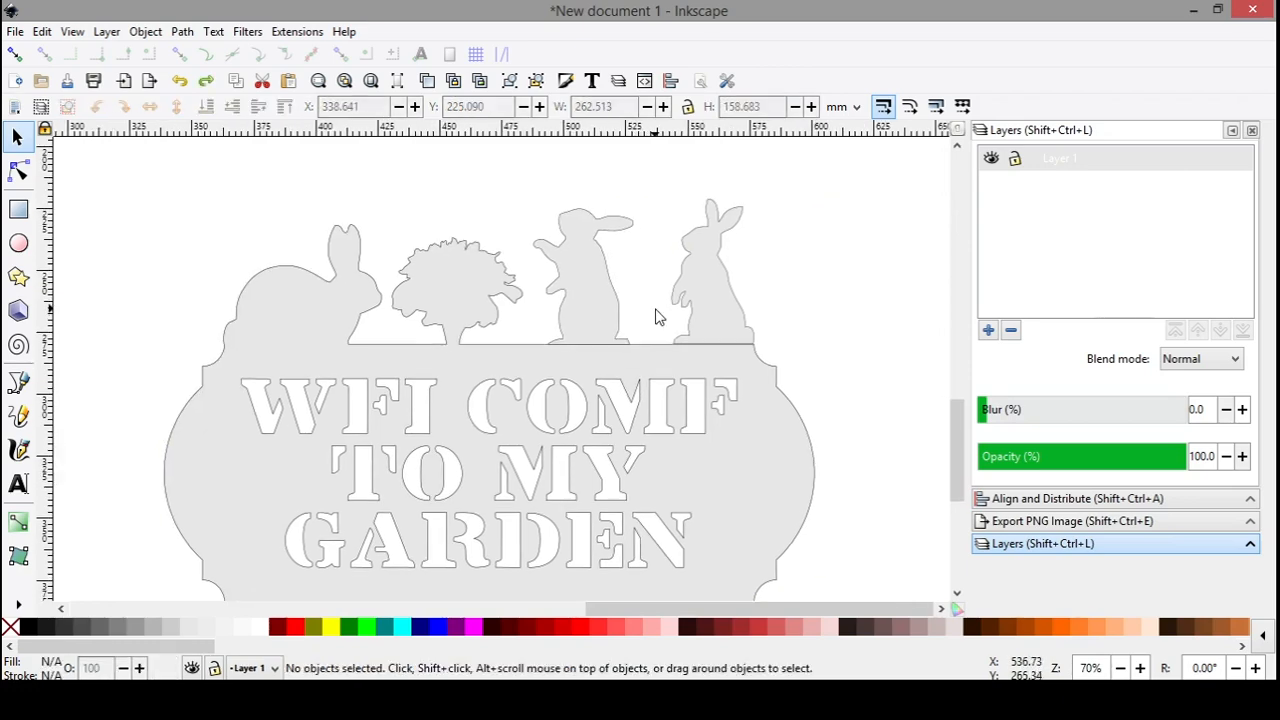
pyautogui.scroll(1, 623, 360)
pyautogui.keyDown('ctrl'); pyautogui.click(551, 292); pyautogui.keyUp('ctrl')
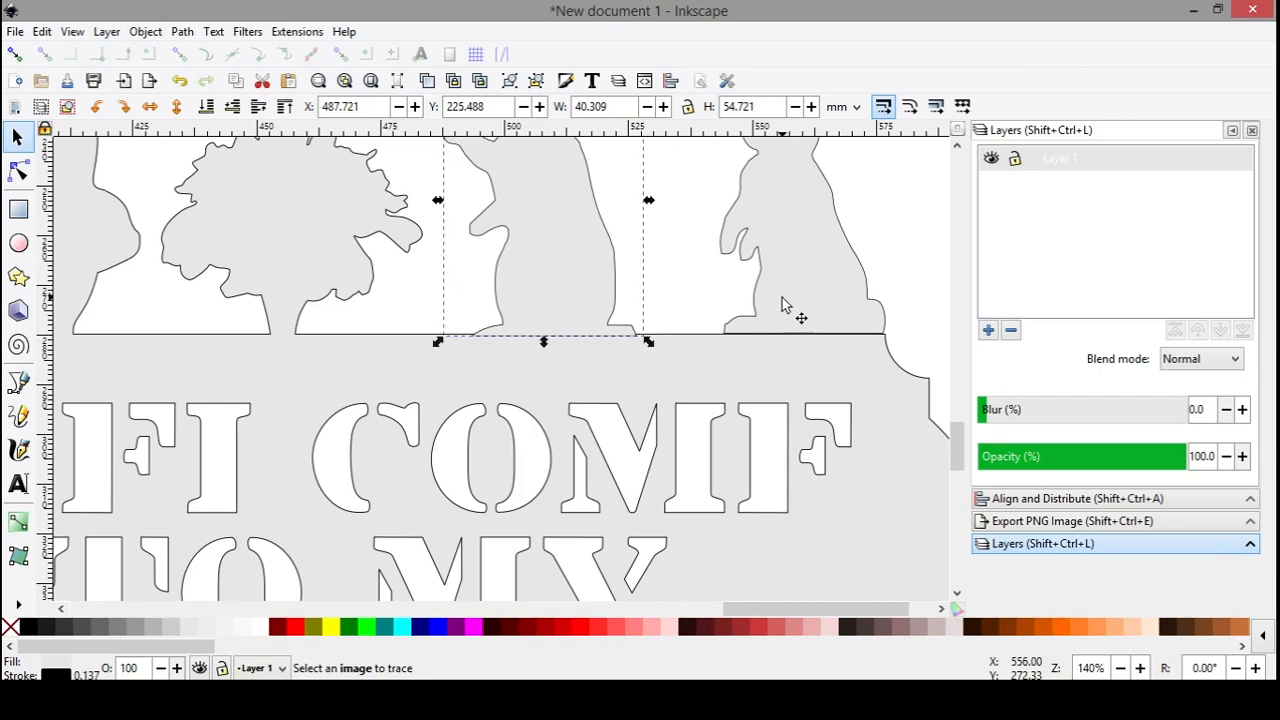
pyautogui.click(788, 306)
pyautogui.moveTo(788, 303); pyautogui.dragTo(788, 313)
# Step: Union the lowered middle standing rabbit with the sign panel
pyautogui.click(560, 290)
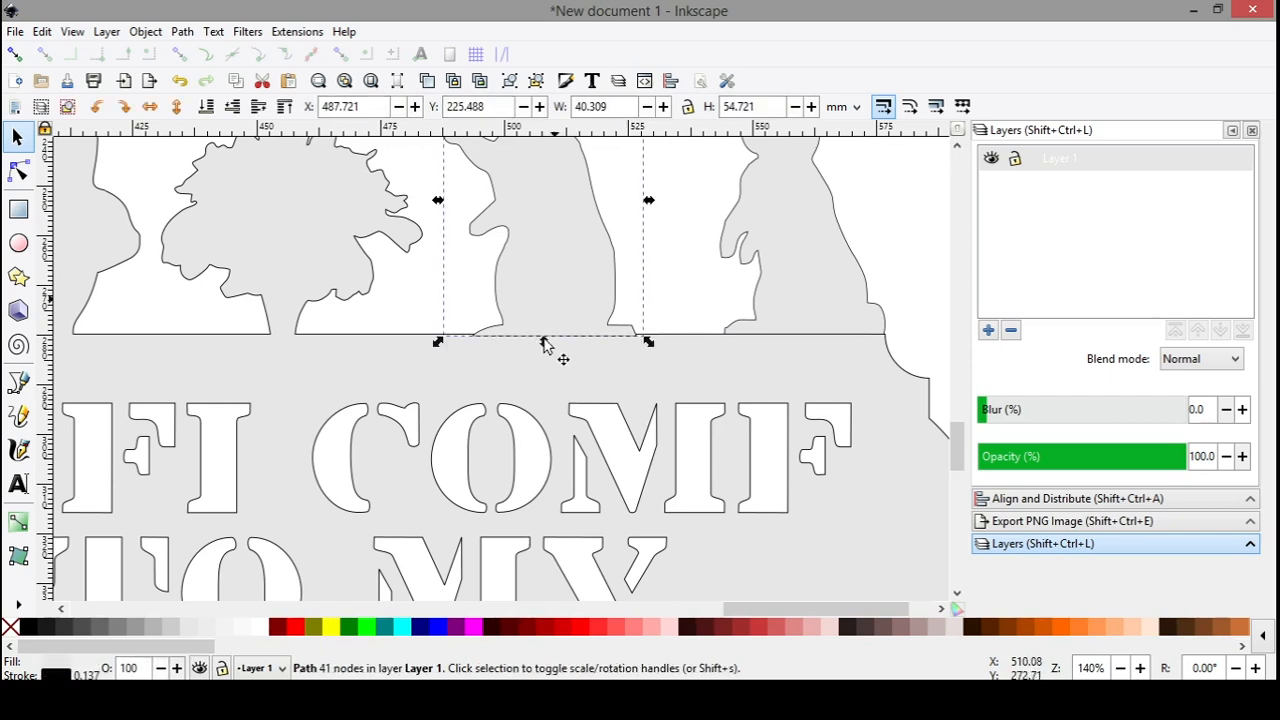
pyautogui.keyDown('shift'); pyautogui.click(400, 369); pyautogui.keyUp('shift')
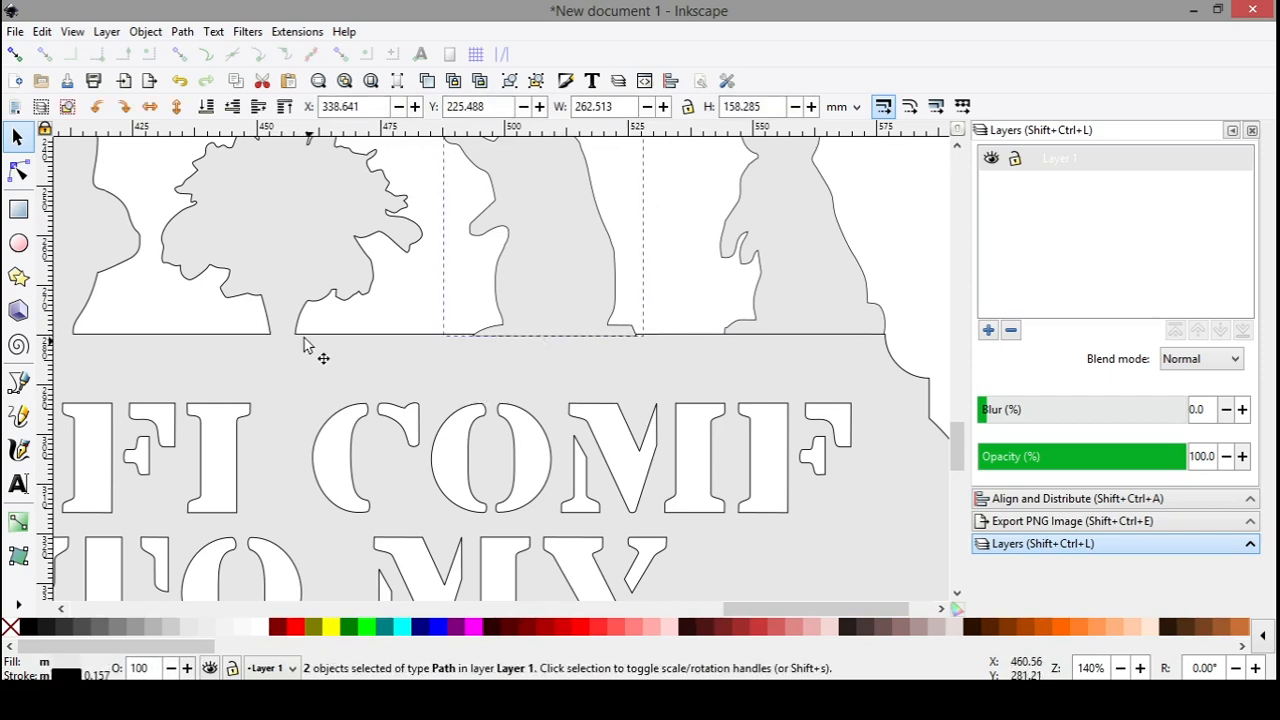
pyautogui.click(145, 32)
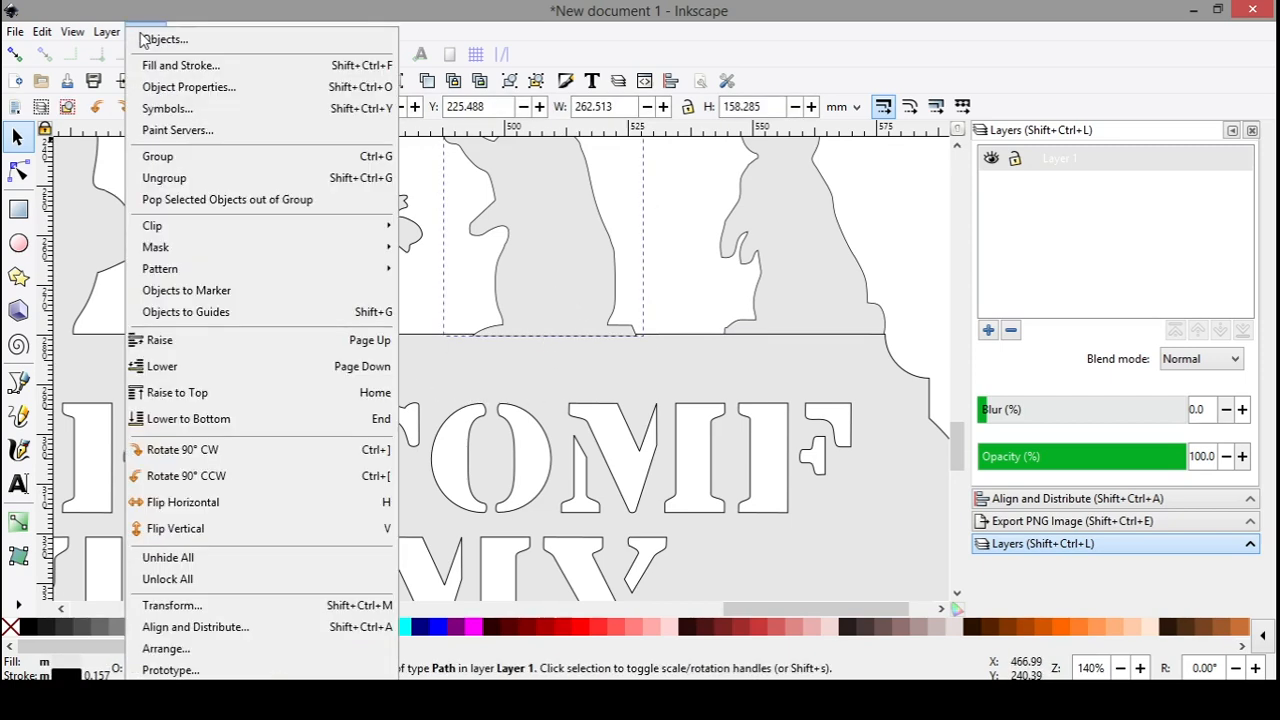
pyautogui.moveTo(188, 24)
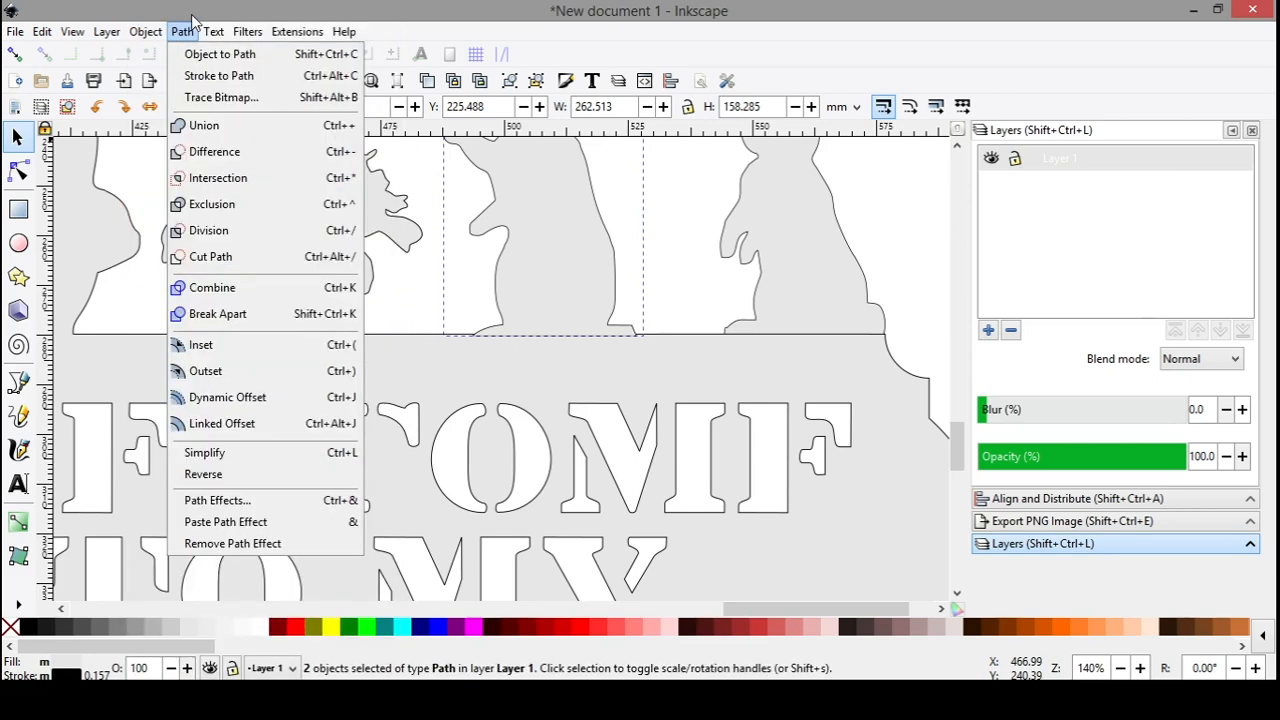
pyautogui.click(210, 126)
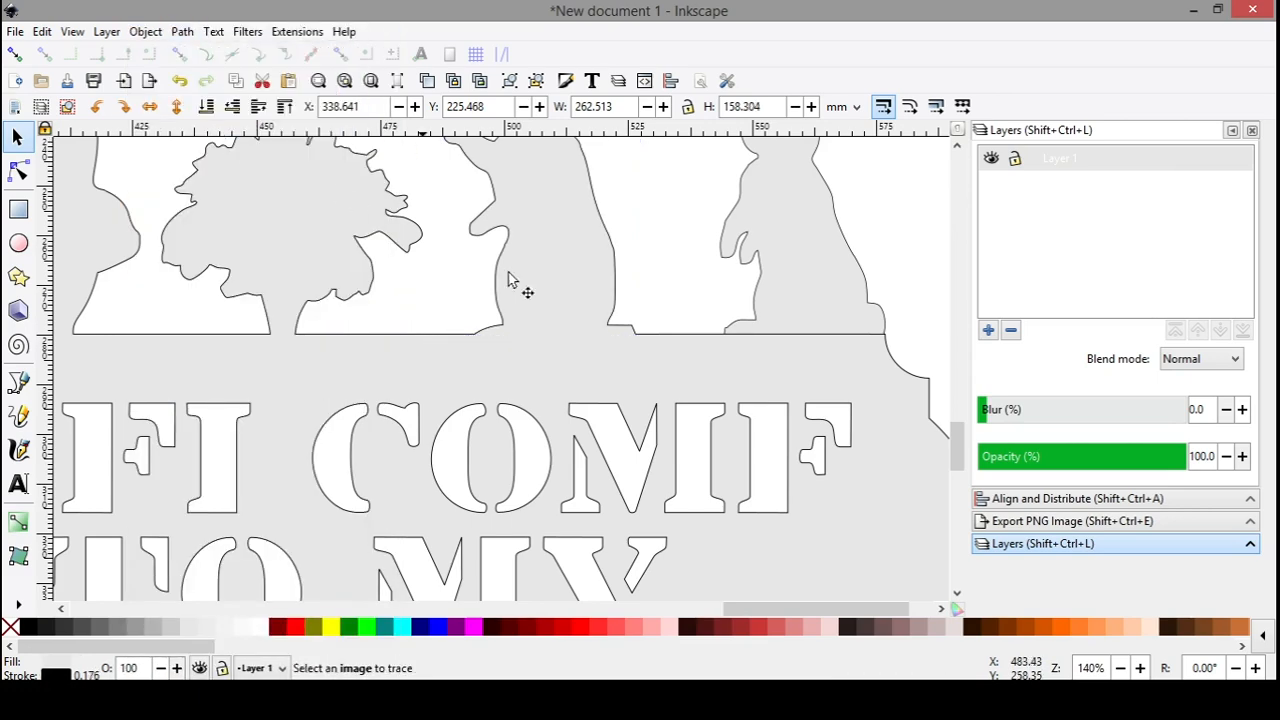
# Step: Union the right standing rabbit with the sign panel and deselect the merged sign
pyautogui.click(800, 291)
pyautogui.keyDown('shift'); pyautogui.click(745, 373); pyautogui.keyUp('shift')
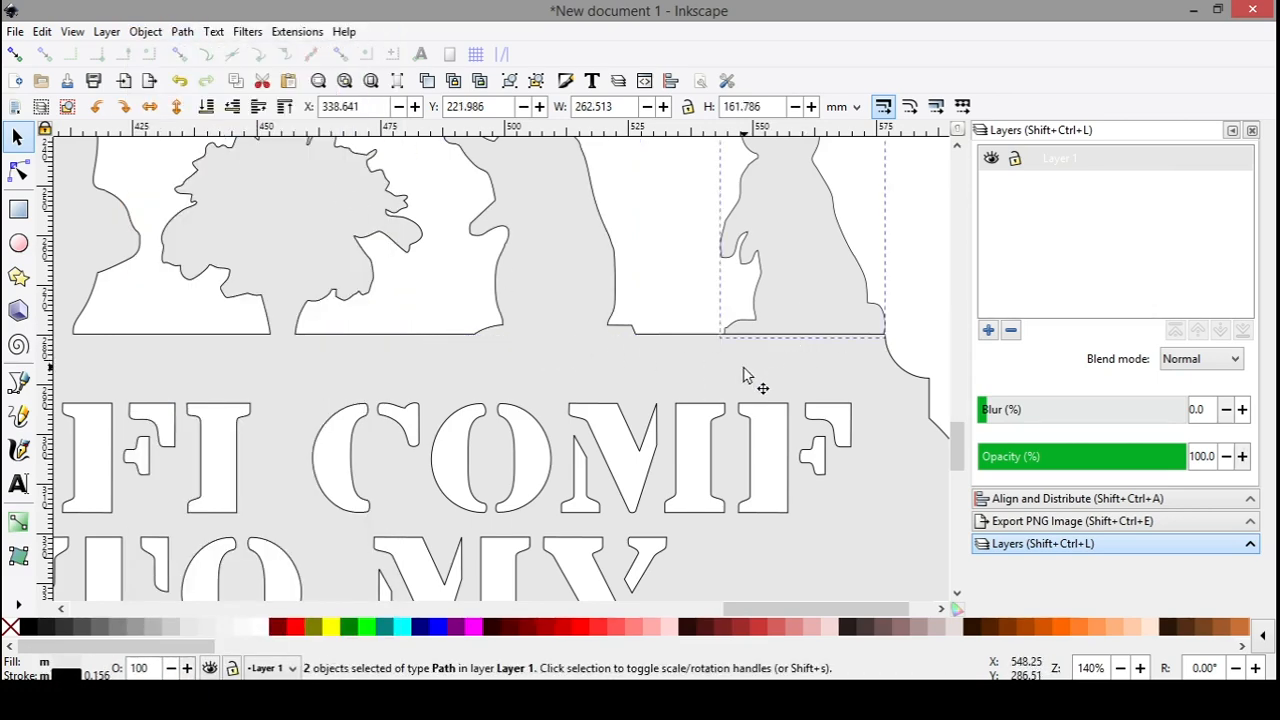
pyautogui.keyDown('ctrl'); pyautogui.scroll(-3, 651, 349); pyautogui.keyUp('ctrl')
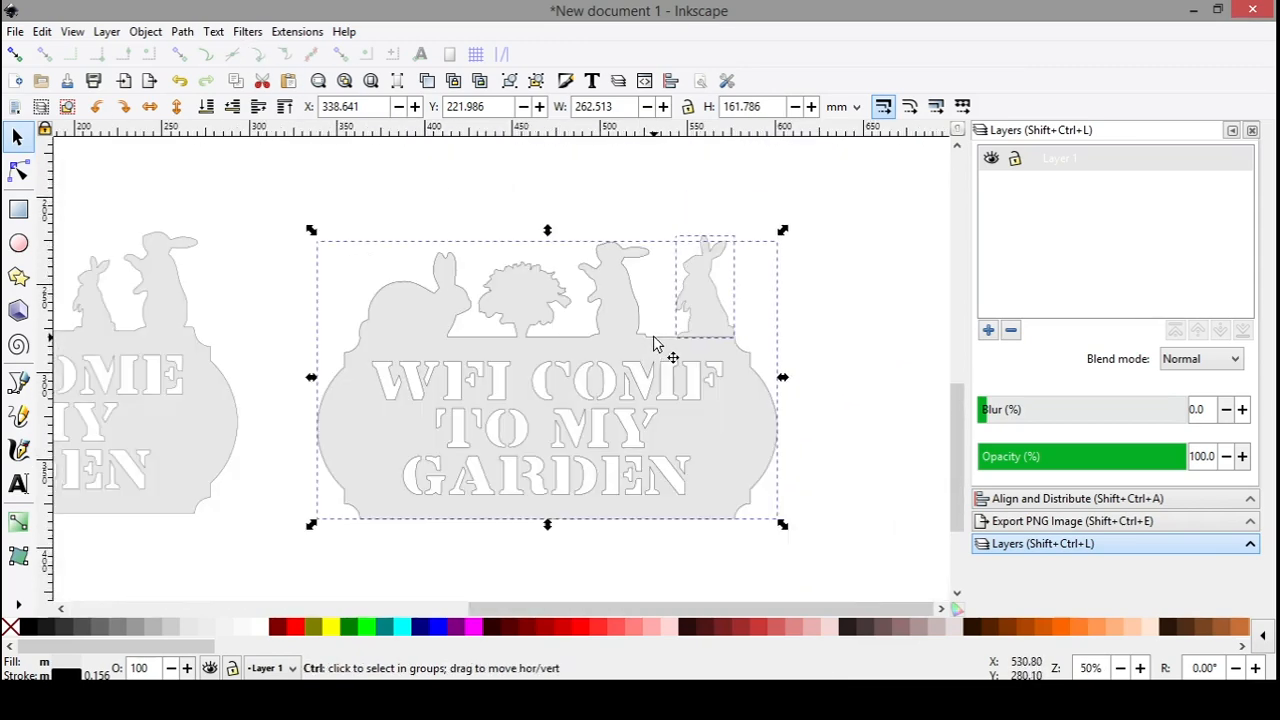
pyautogui.click(182, 31)
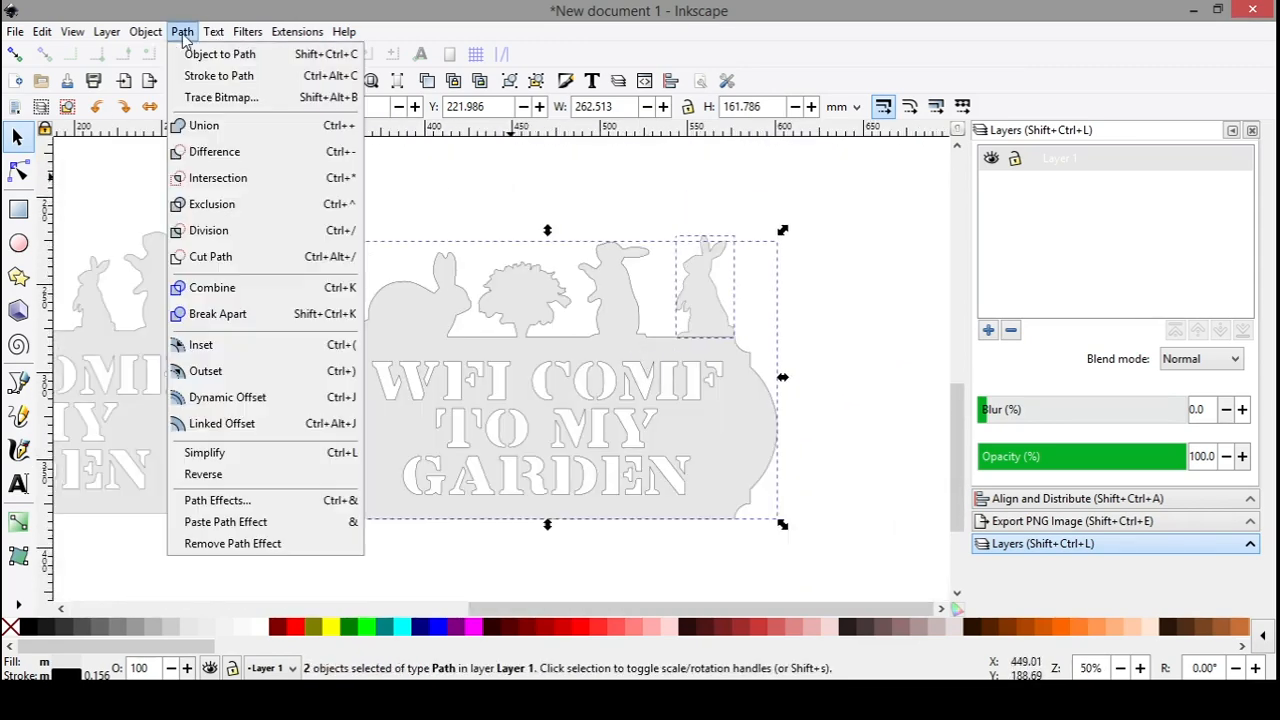
pyautogui.click(203, 126)
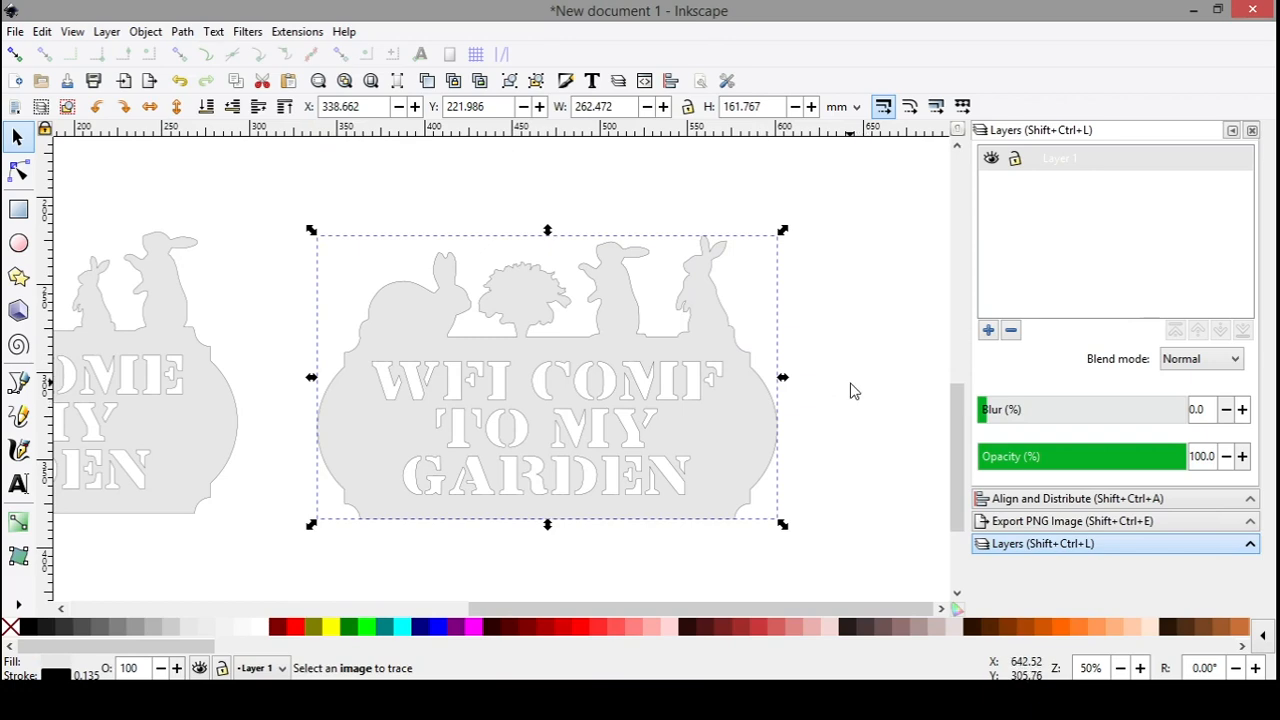
pyautogui.click(851, 391)
# Step: Delete all nodes of the WELCOME TO MY GARDEN lettering from the merged sign, leaving the panel blank
pyautogui.click(18, 171)
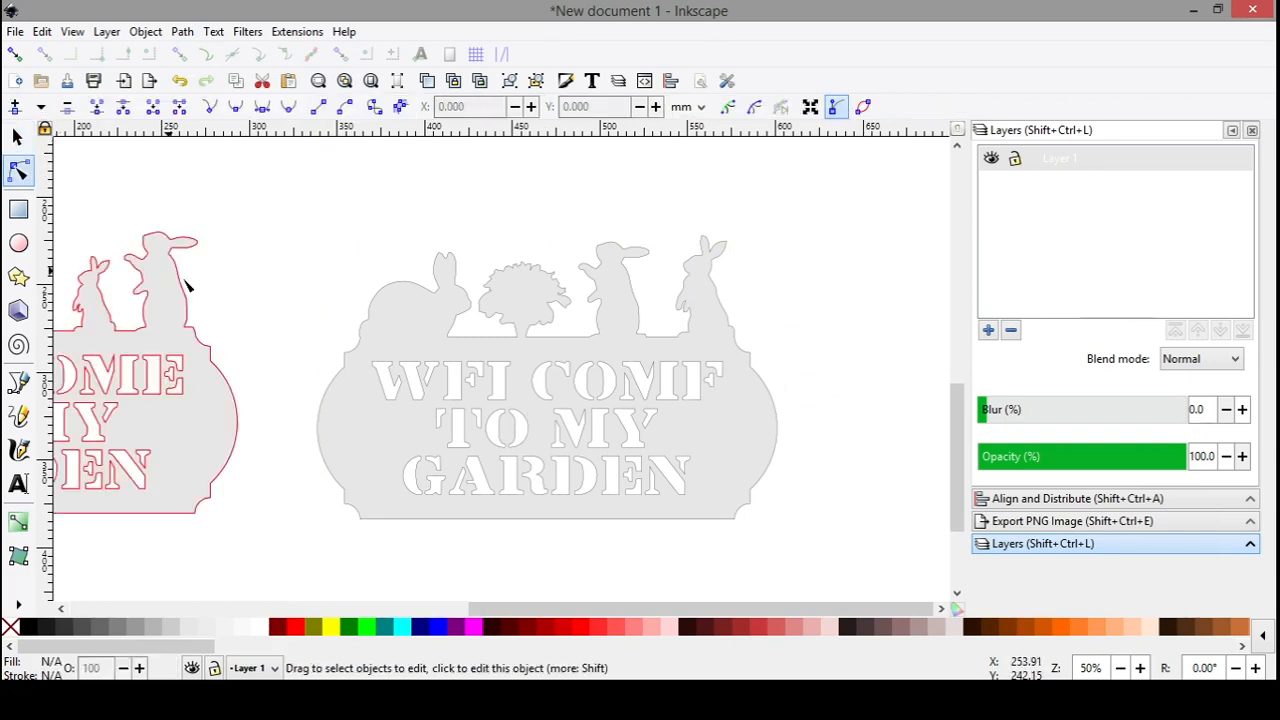
pyautogui.click(400, 355)
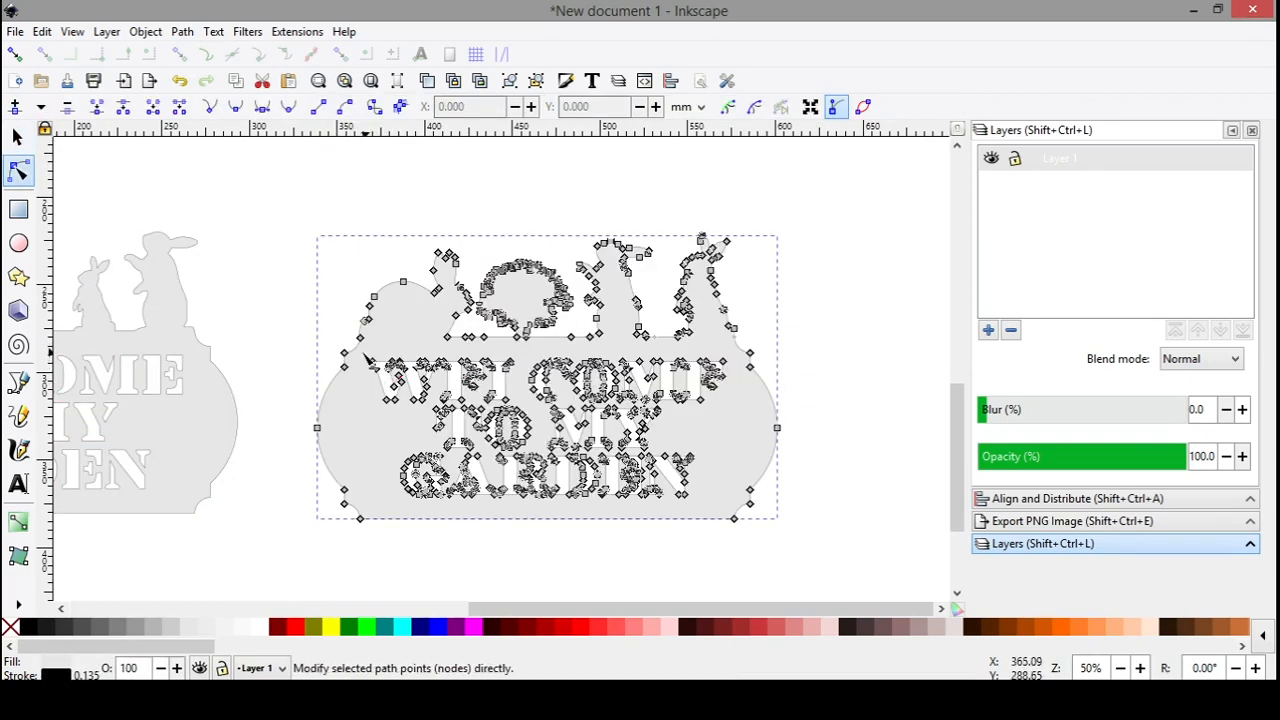
pyautogui.moveTo(364, 356); pyautogui.dragTo(735, 510)
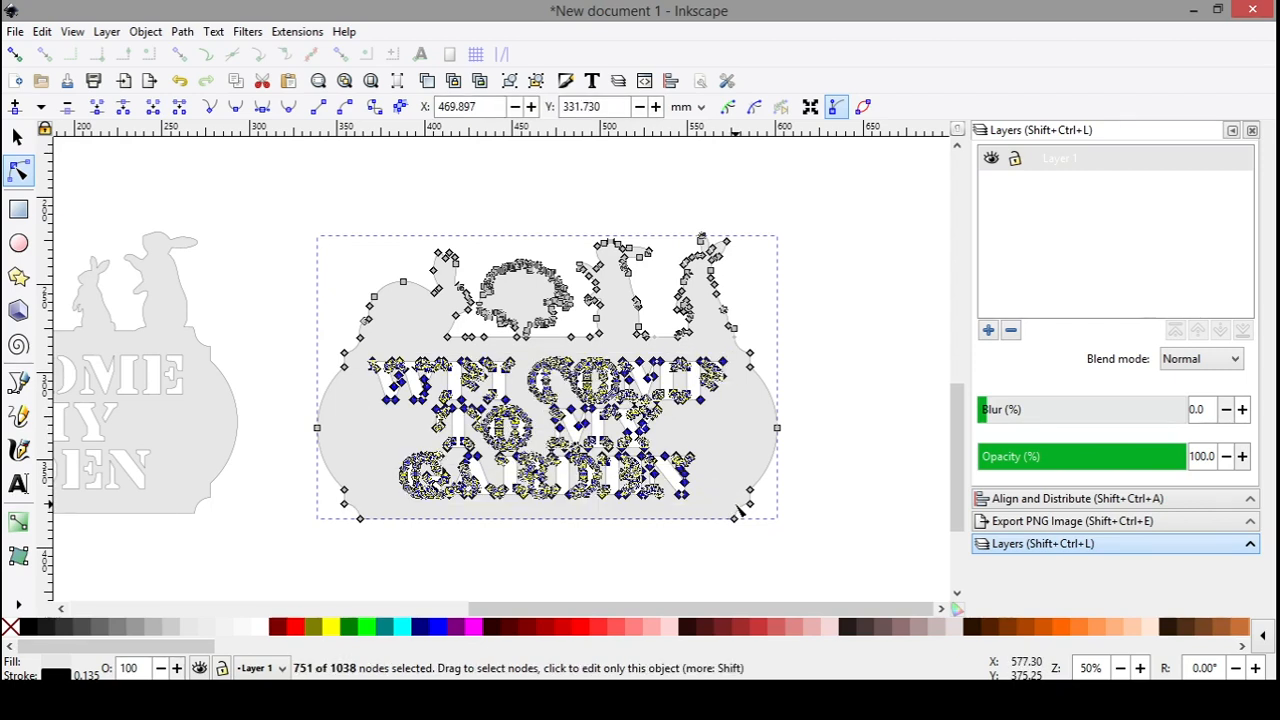
pyautogui.press('Delete')
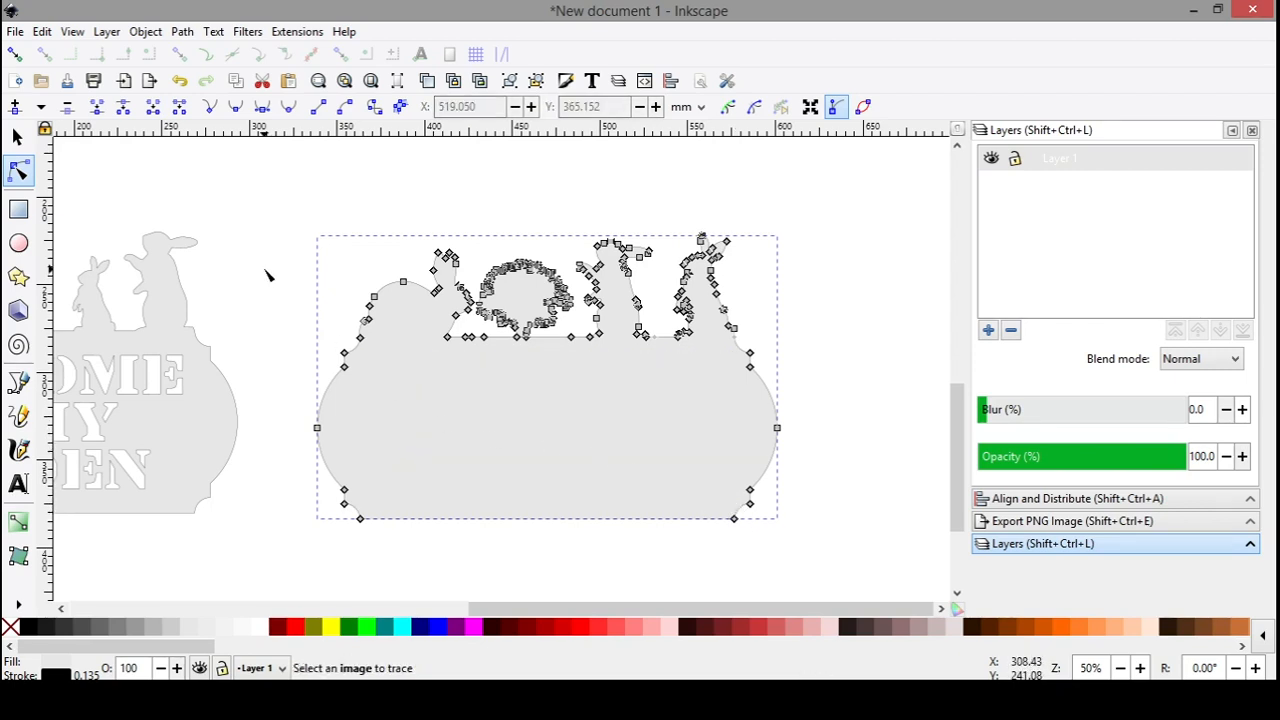
pyautogui.click(268, 276)
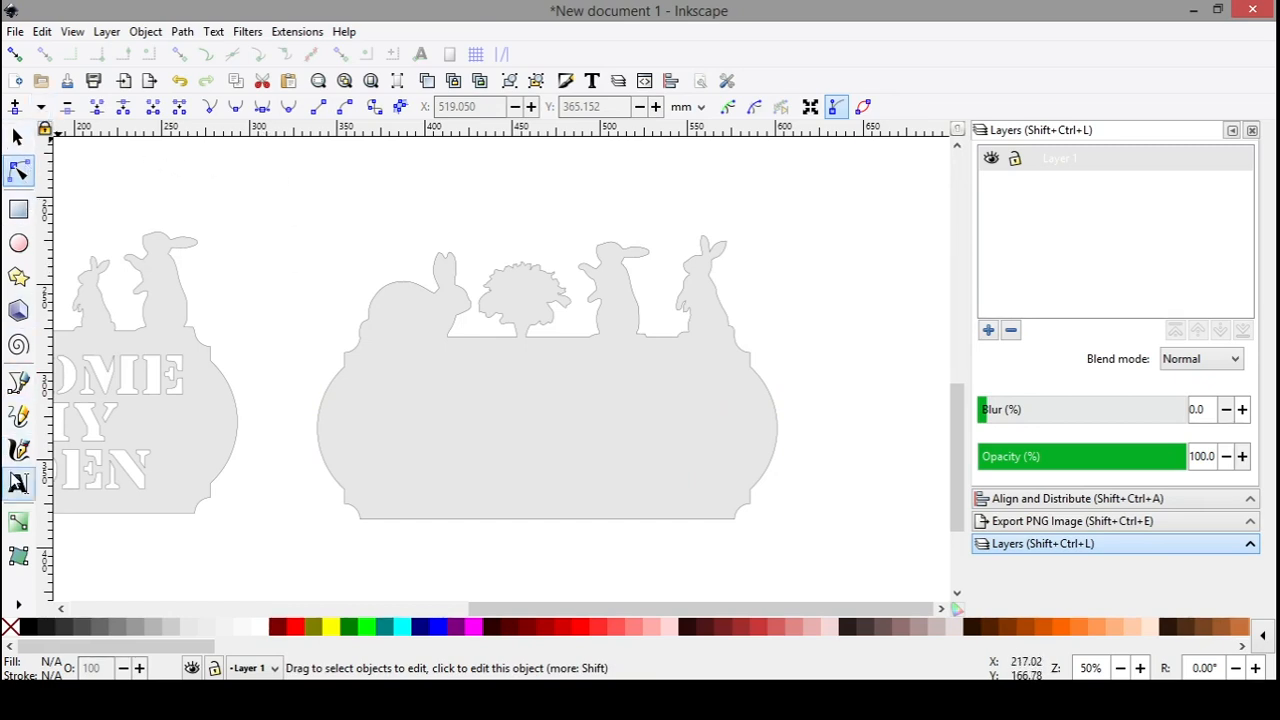
# Step: Add the text WELCOME on the blank panel and enlarge it proportionally to about 211 by 34 mm
pyautogui.click(18, 483)
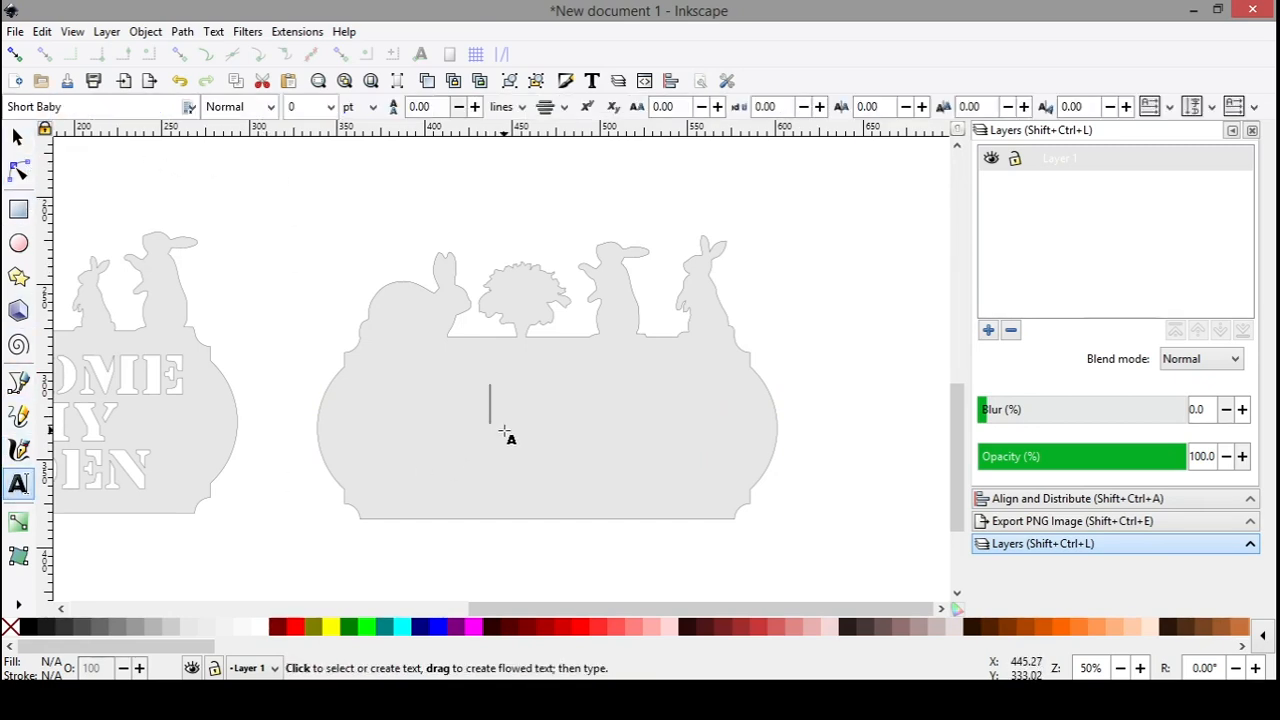
pyautogui.write('H')
pyautogui.press('BackSpace')
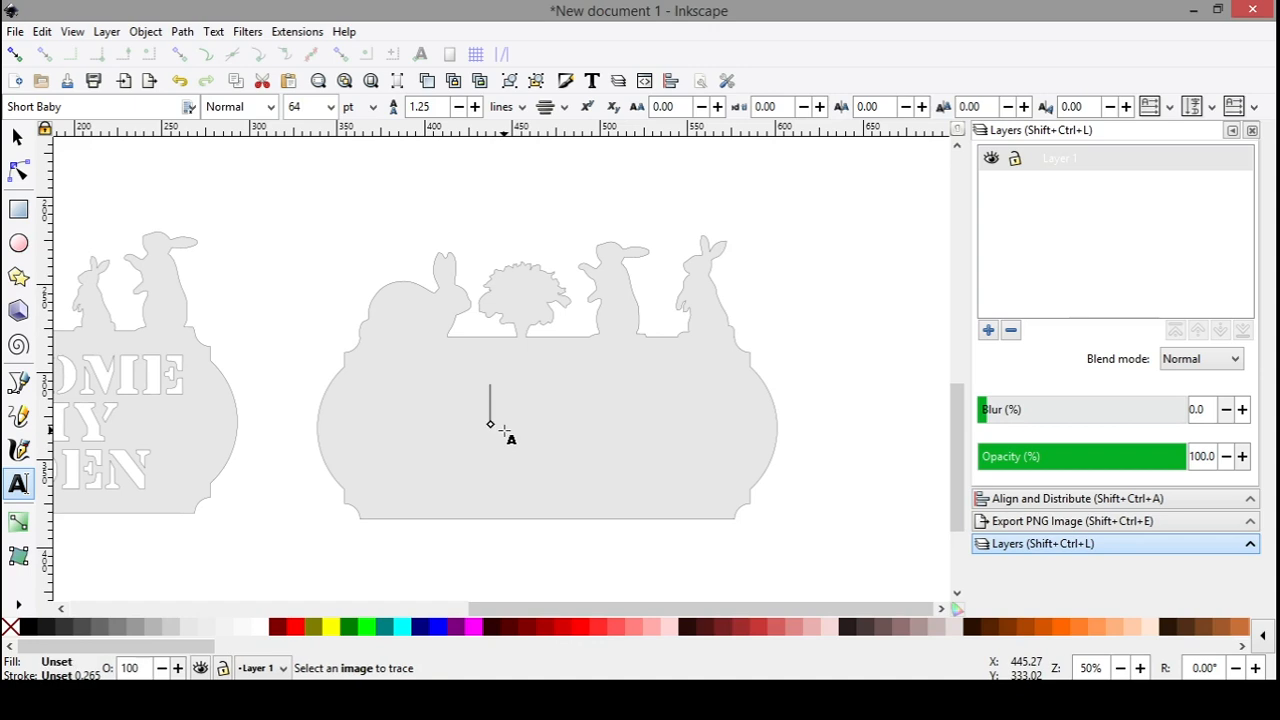
pyautogui.write('WELCOME')
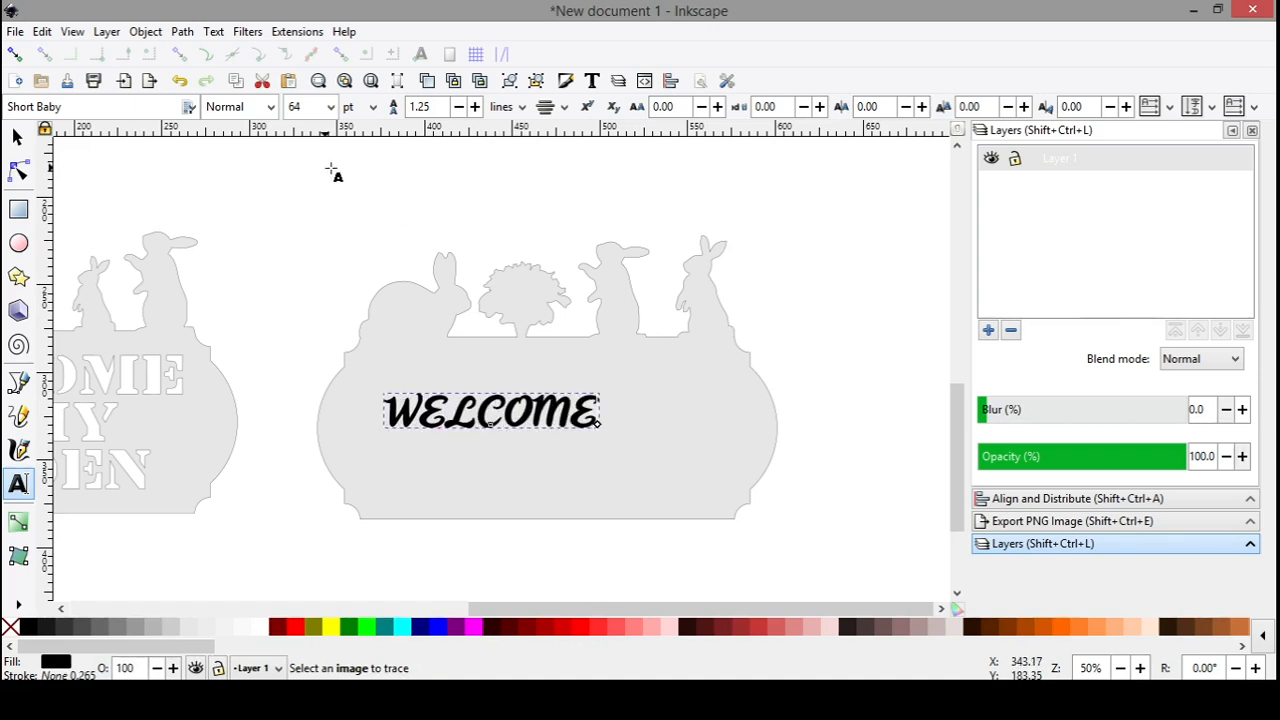
pyautogui.click(17, 137)
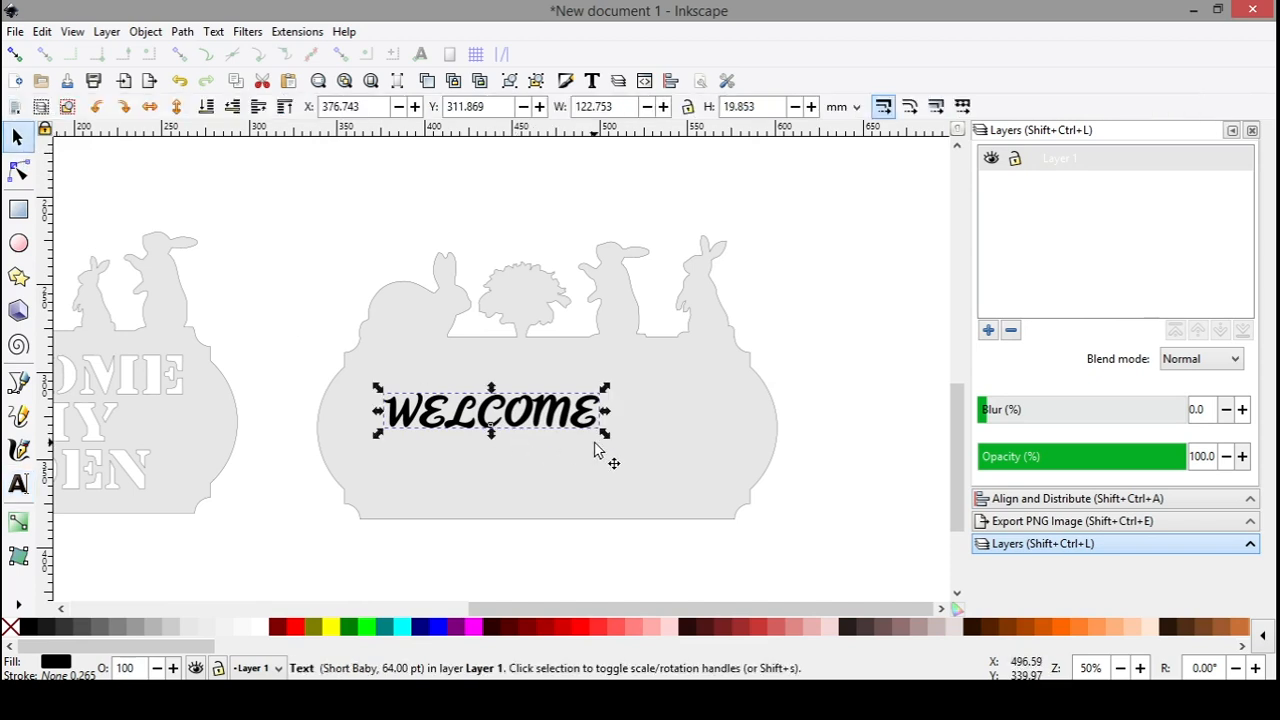
pyautogui.moveTo(604, 434); pyautogui.dragTo(760, 580)
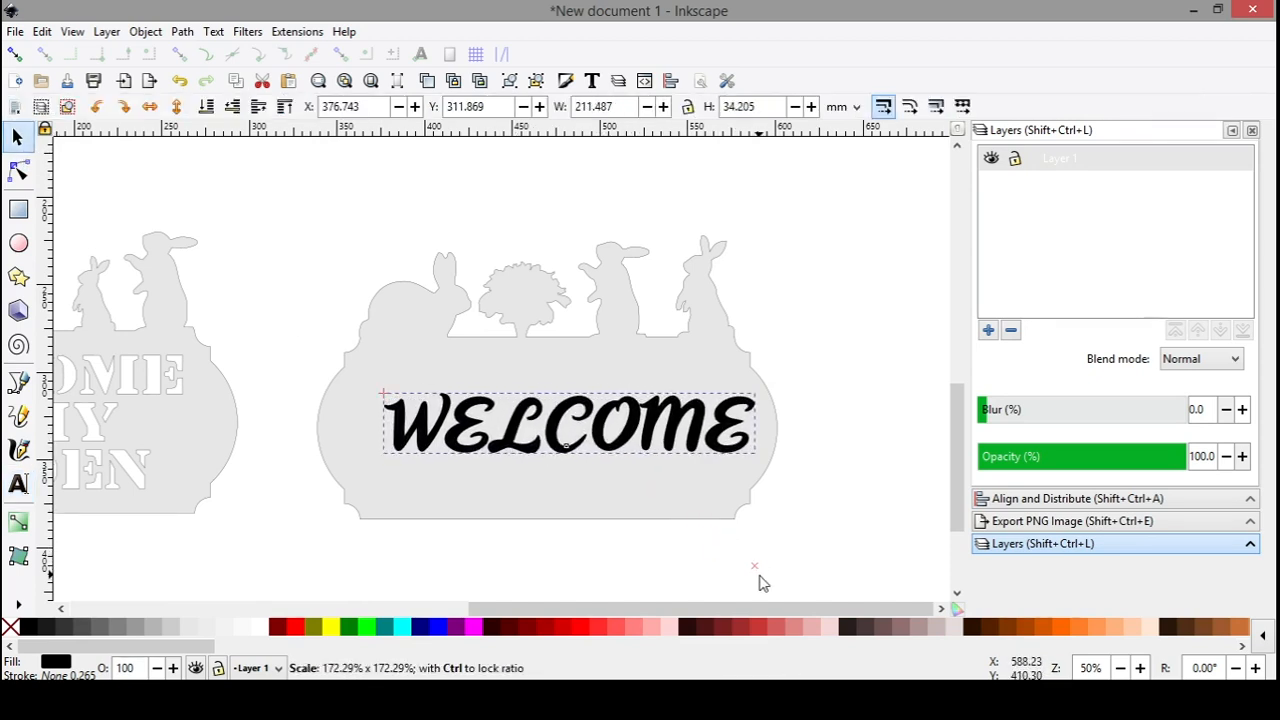
# Step: Reposition the WELCOME text on the panel and enlarge it proportionally to about 240 by 39 mm
pyautogui.moveTo(503, 440); pyautogui.dragTo(478, 446)
pyautogui.moveTo(727, 472); pyautogui.dragTo(764, 492)
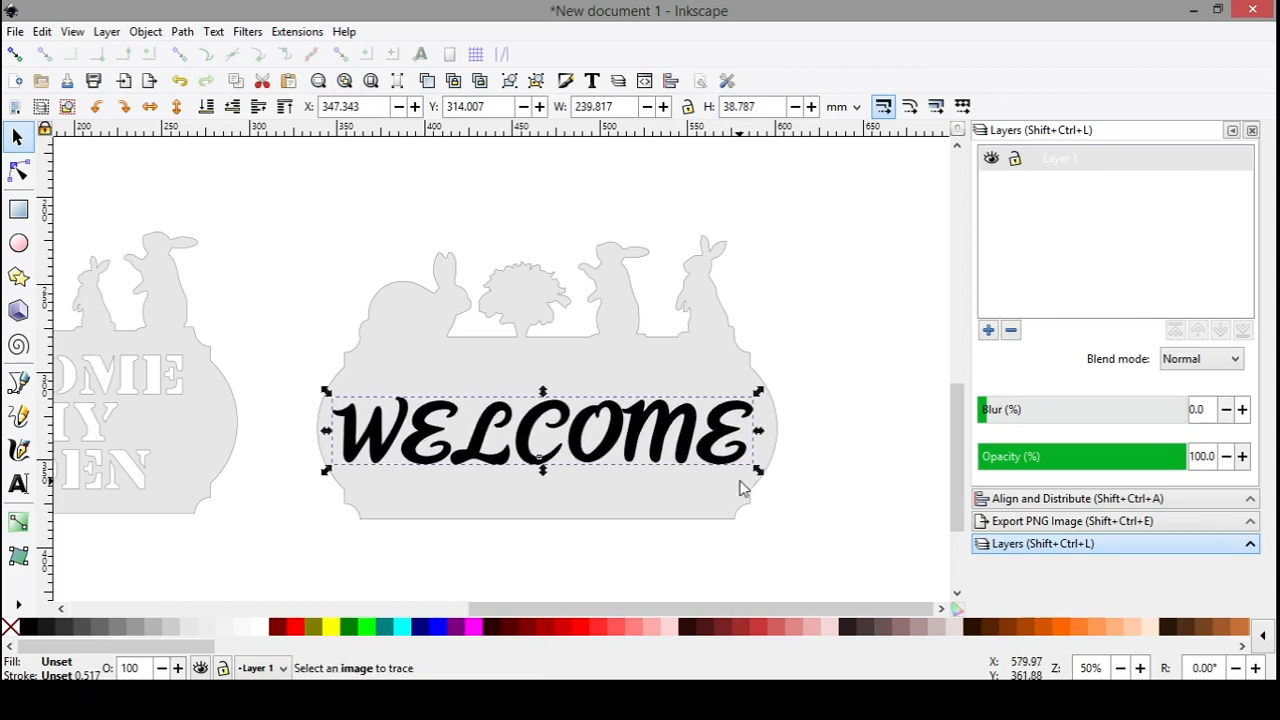
# Step: Convert the WELCOME text to paths and ungroup it into separate letters
pyautogui.click(186, 33)
pyautogui.click(206, 52)
pyautogui.rightClick(474, 458)
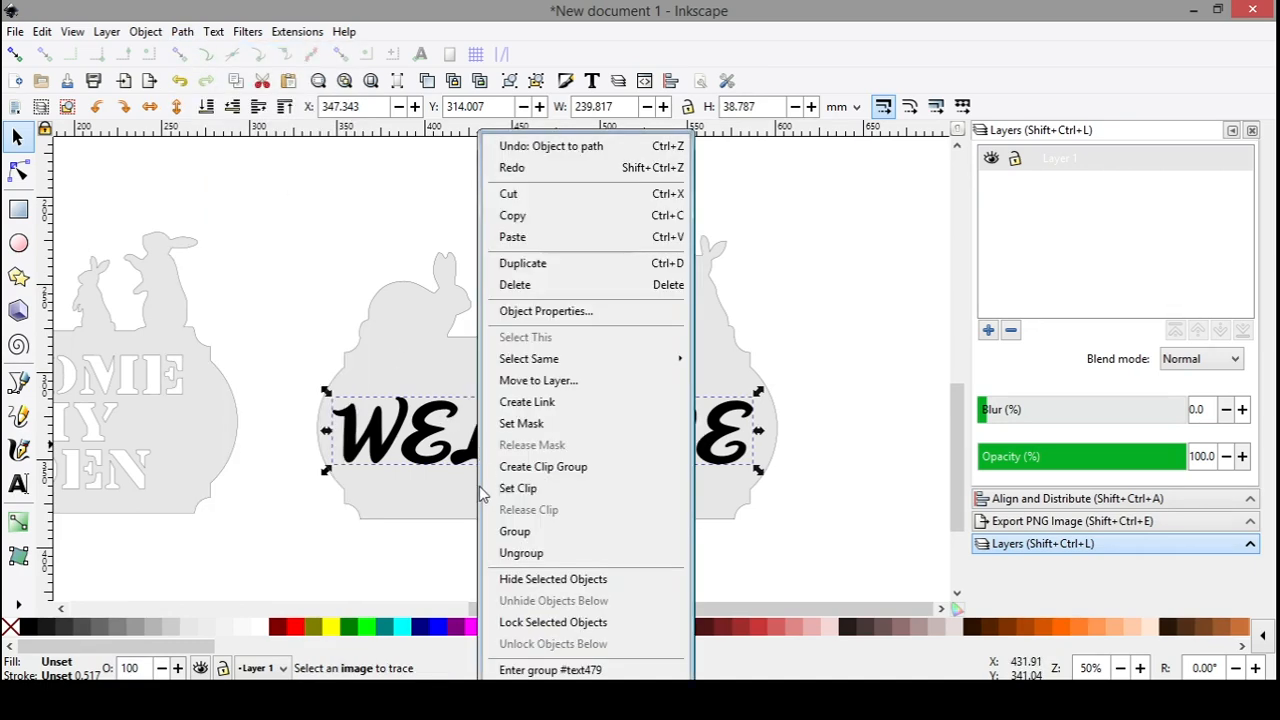
pyautogui.click(513, 554)
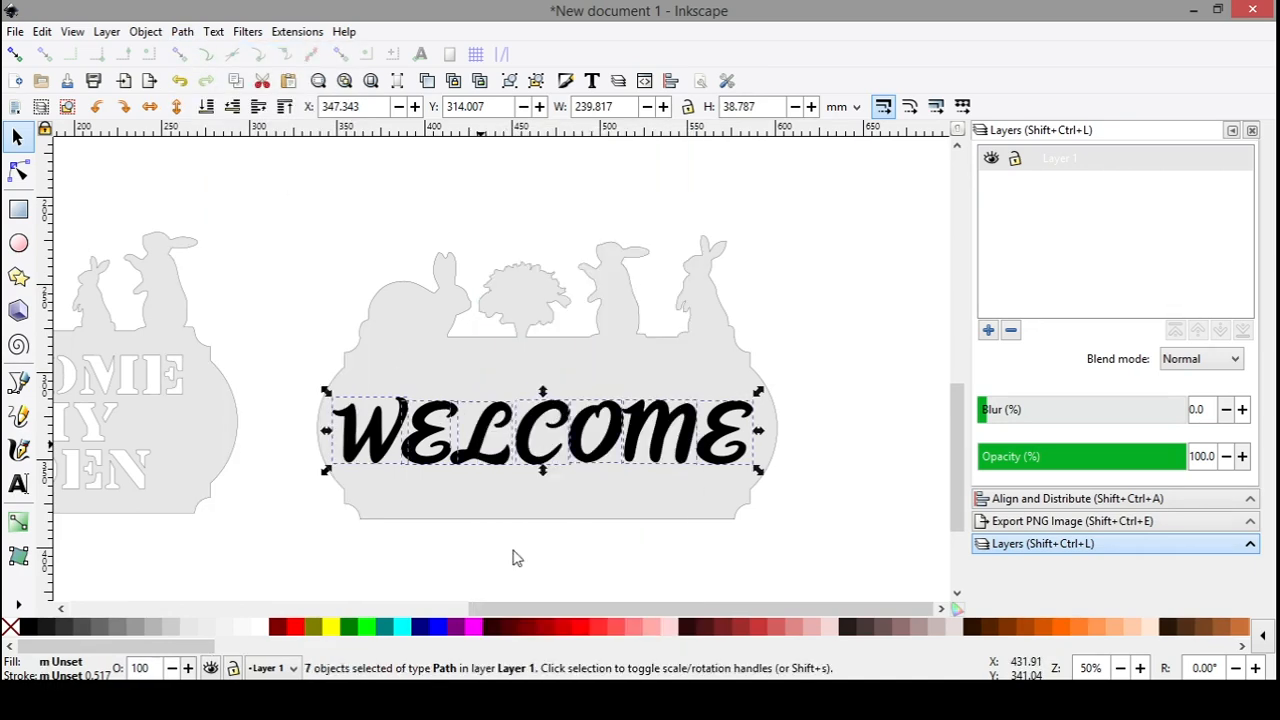
# Step: Try to union all the WELCOME letters with the sign panel, and undo the operation
pyautogui.click(182, 32)
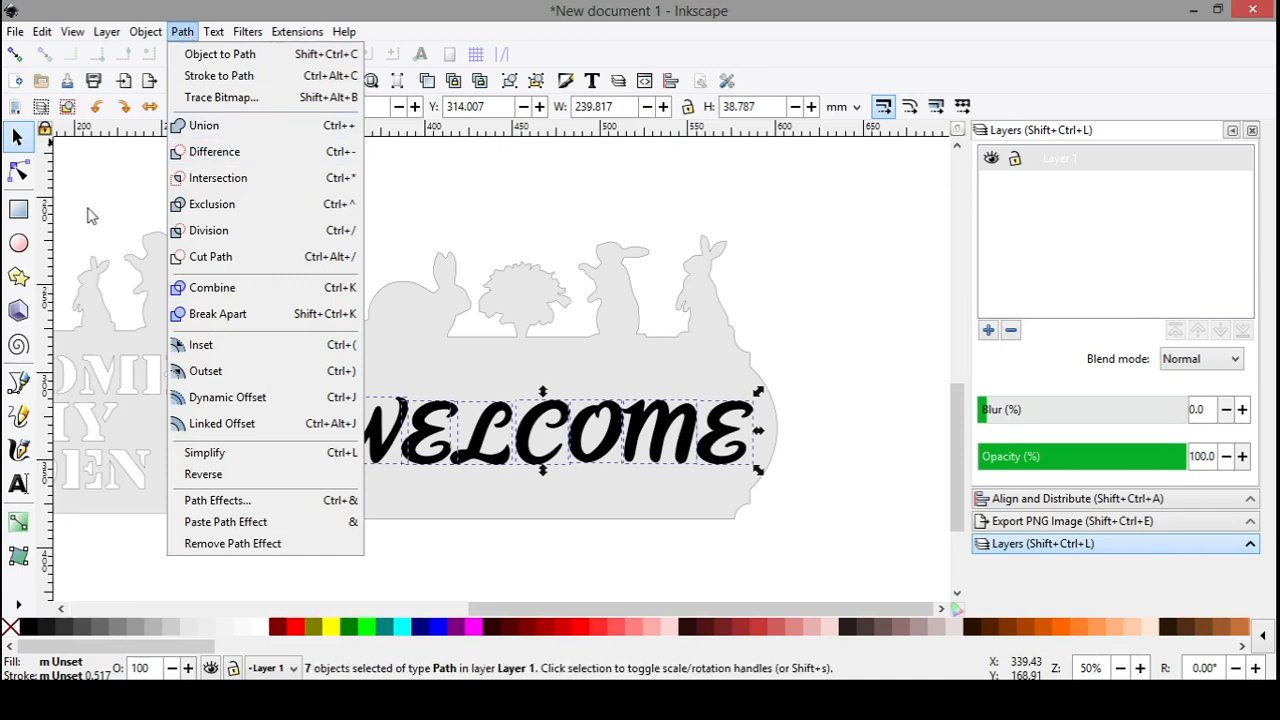
pyautogui.click(374, 342)
pyautogui.press('shift')
pyautogui.keyDown('shift'); pyautogui.click(447, 370); pyautogui.keyUp('shift')
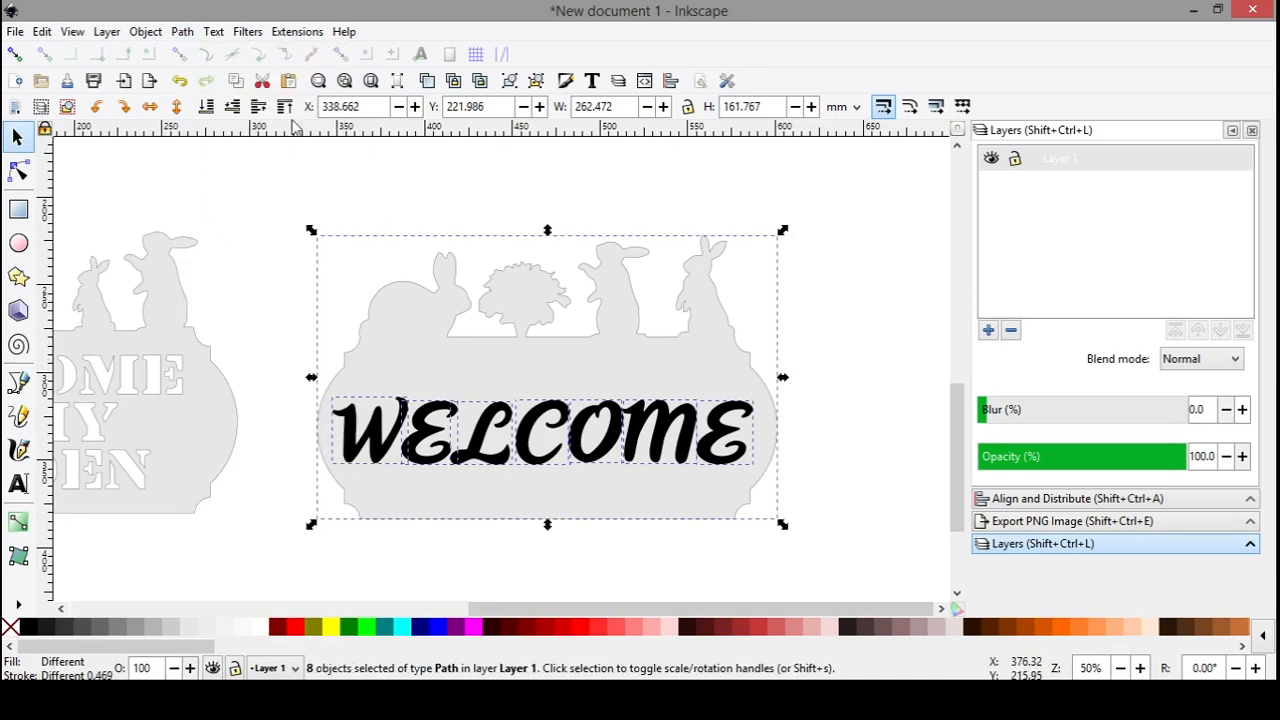
pyautogui.click(182, 32)
pyautogui.click(212, 124)
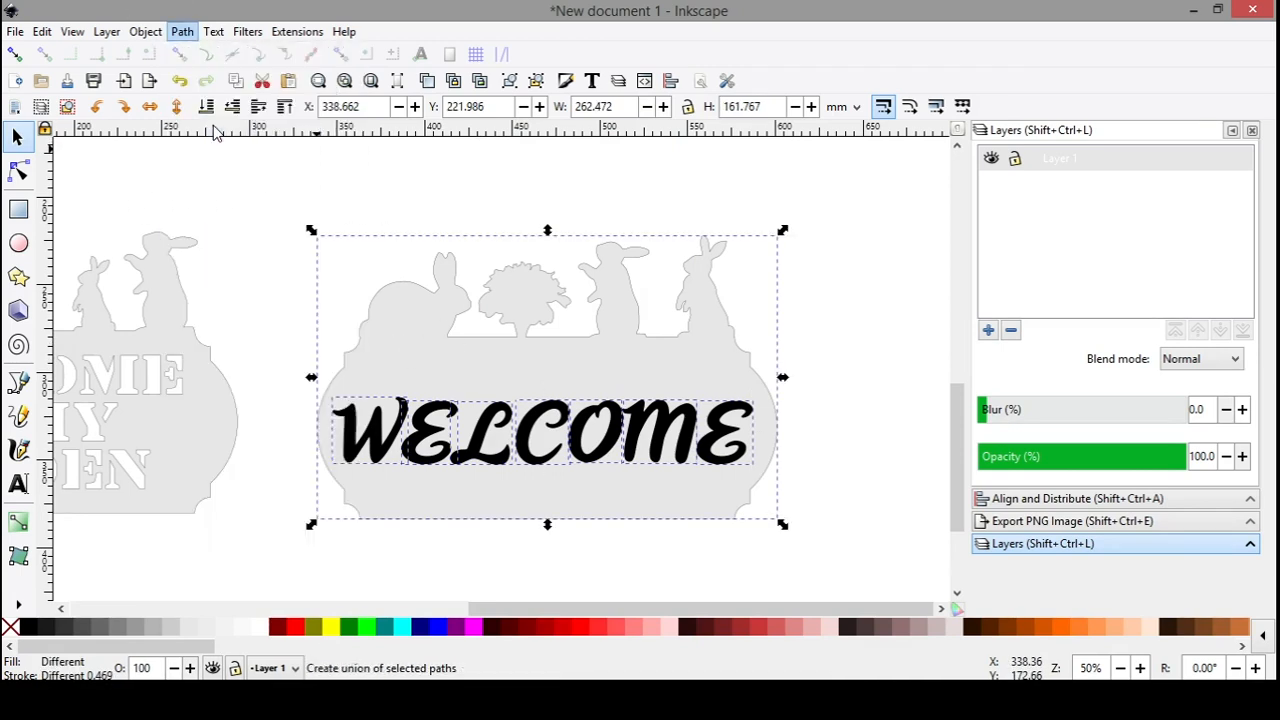
pyautogui.hotkey('ctrl', 'z')
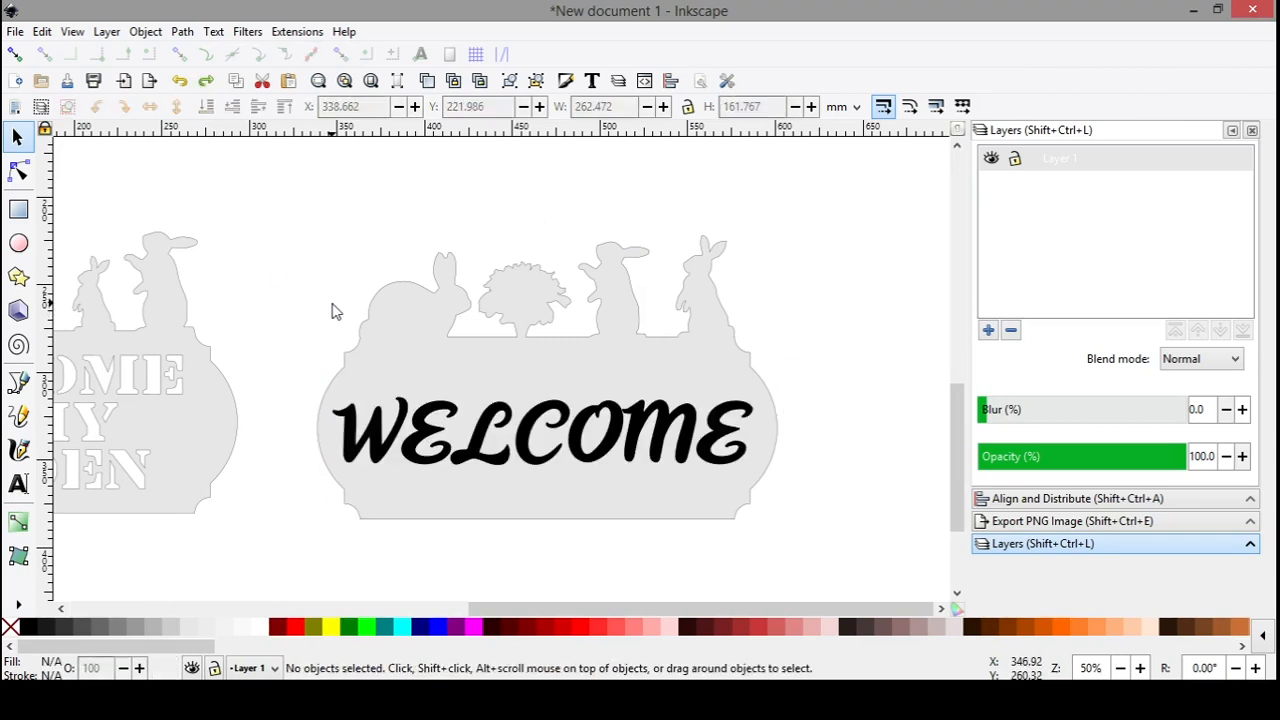
# Step: Try to subtract all the WELCOME letters from the sign panel in one Difference operation, and undo it
pyautogui.moveTo(297, 365); pyautogui.dragTo(818, 492)
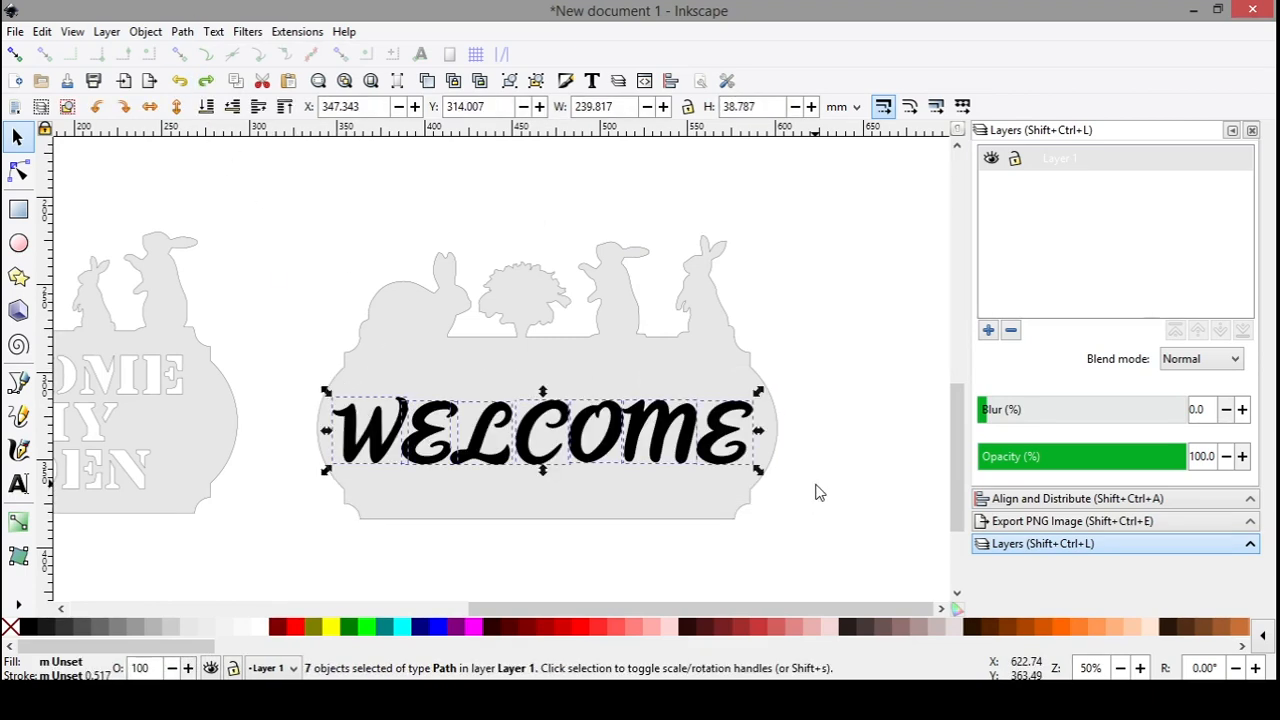
pyautogui.keyDown('shift'); pyautogui.click(391, 351); pyautogui.keyUp('shift')
pyautogui.click(181, 32)
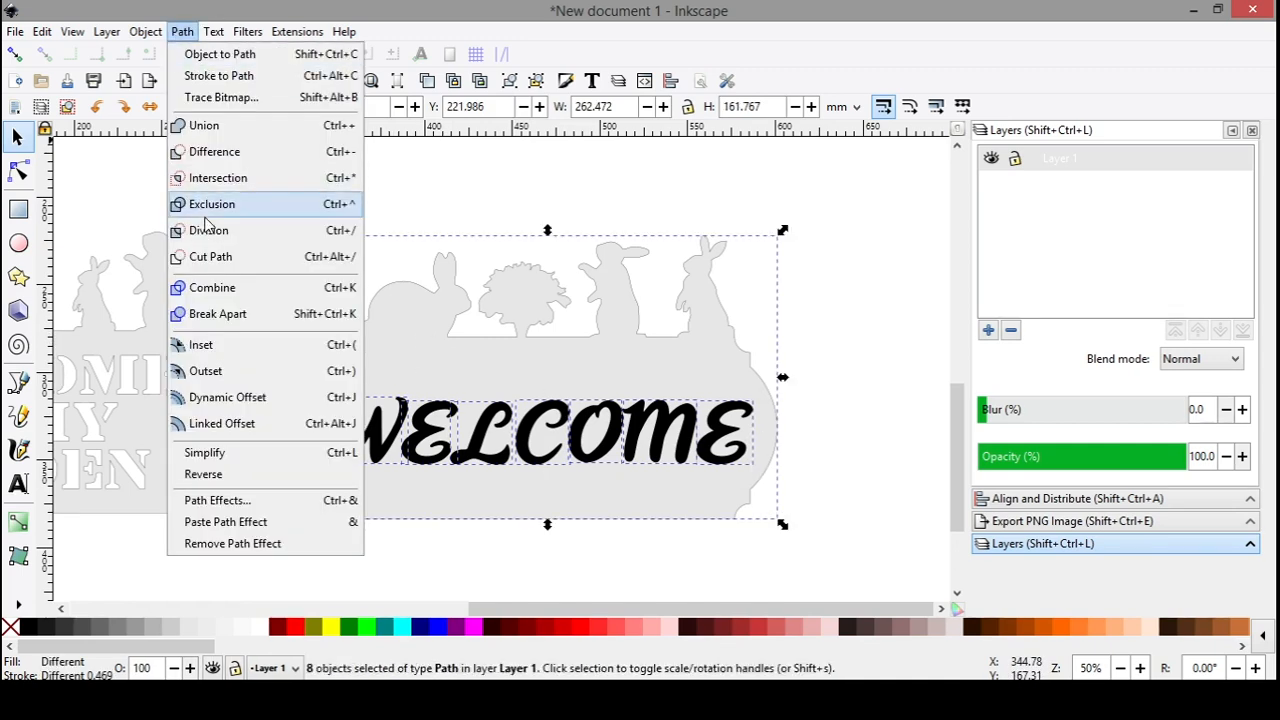
pyautogui.click(215, 151)
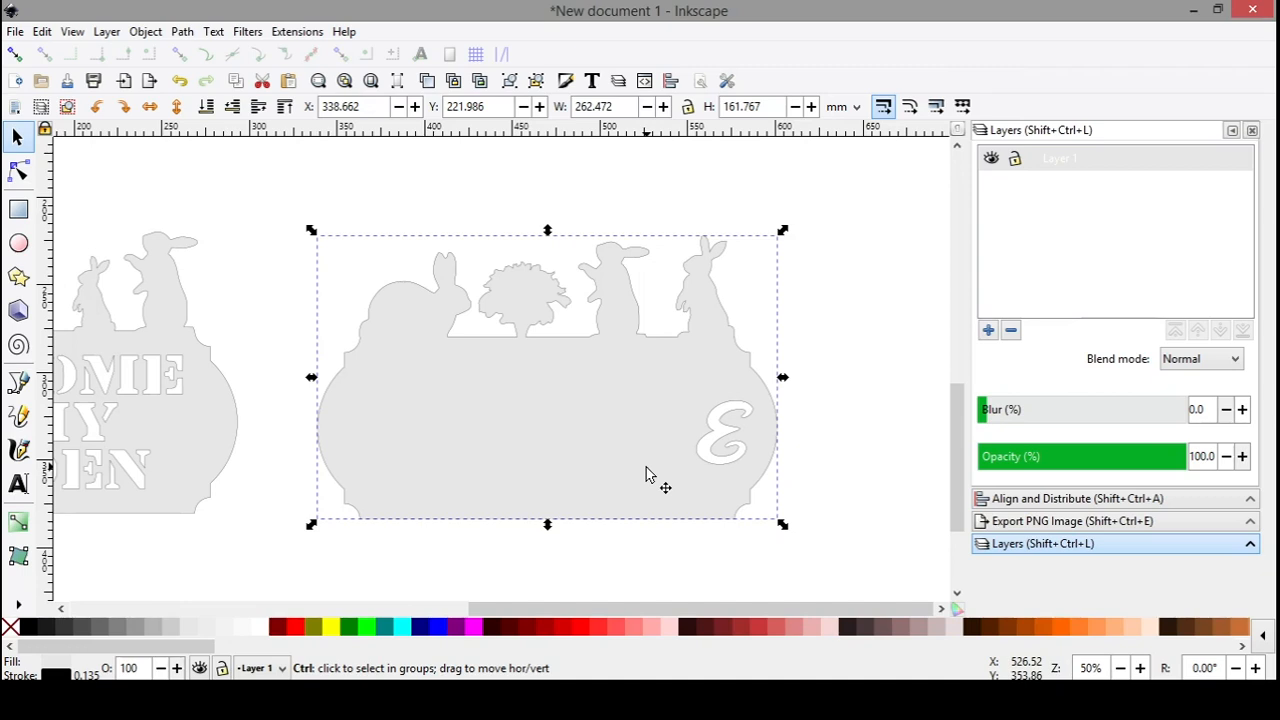
pyautogui.hotkey('ctrl', 'z')
# Step: Group the WELCOME letters and try to subtract the group from the sign panel with Difference
pyautogui.click(396, 452)
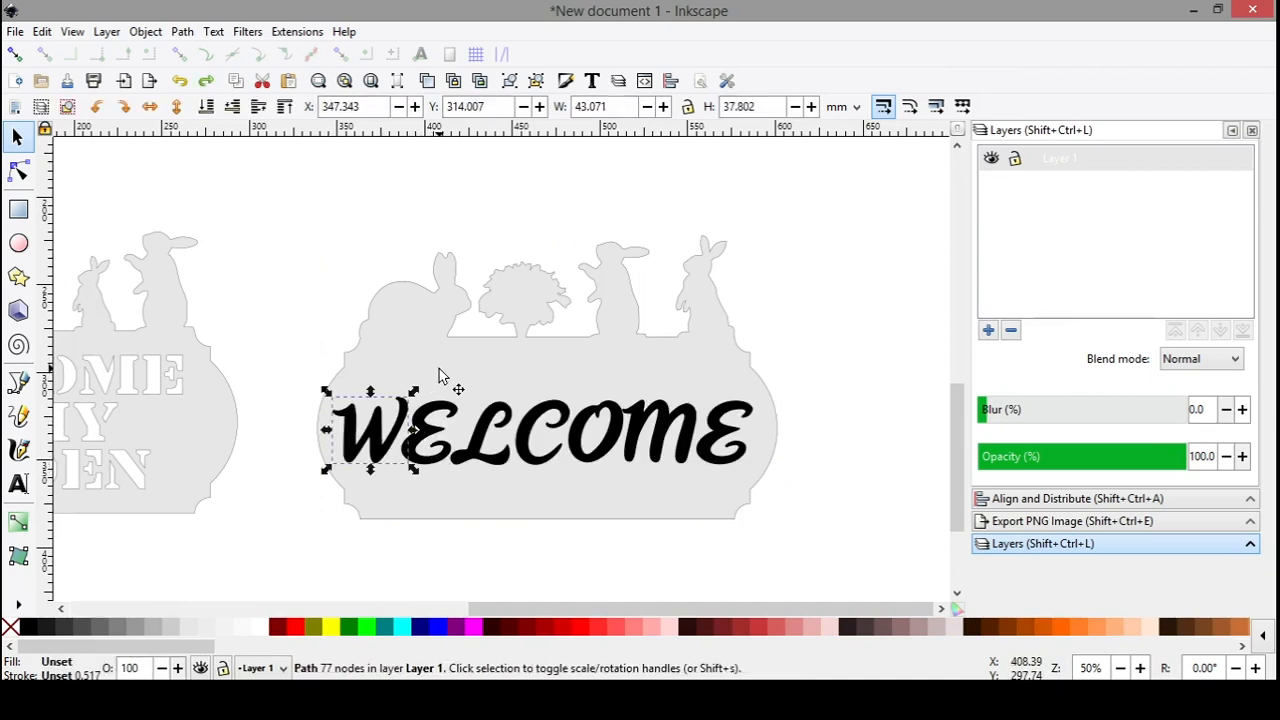
pyautogui.click(290, 375)
pyautogui.moveTo(290, 370); pyautogui.dragTo(800, 493)
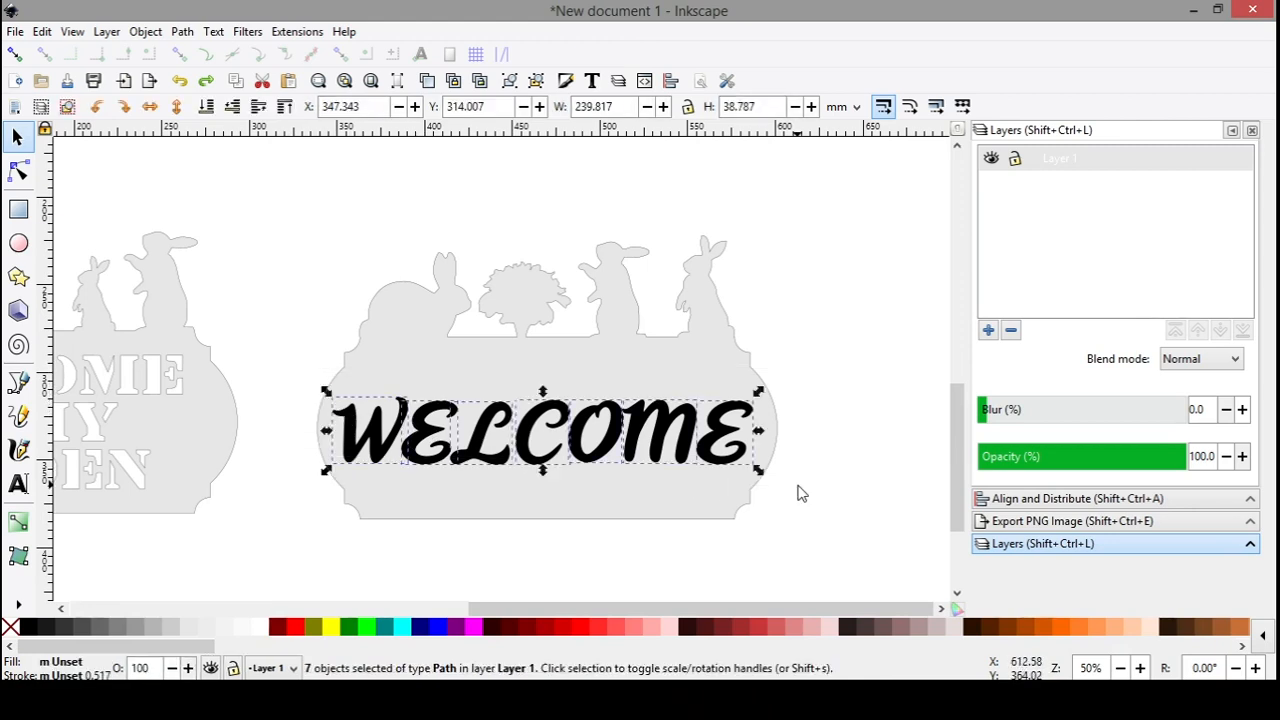
pyautogui.rightClick(383, 447)
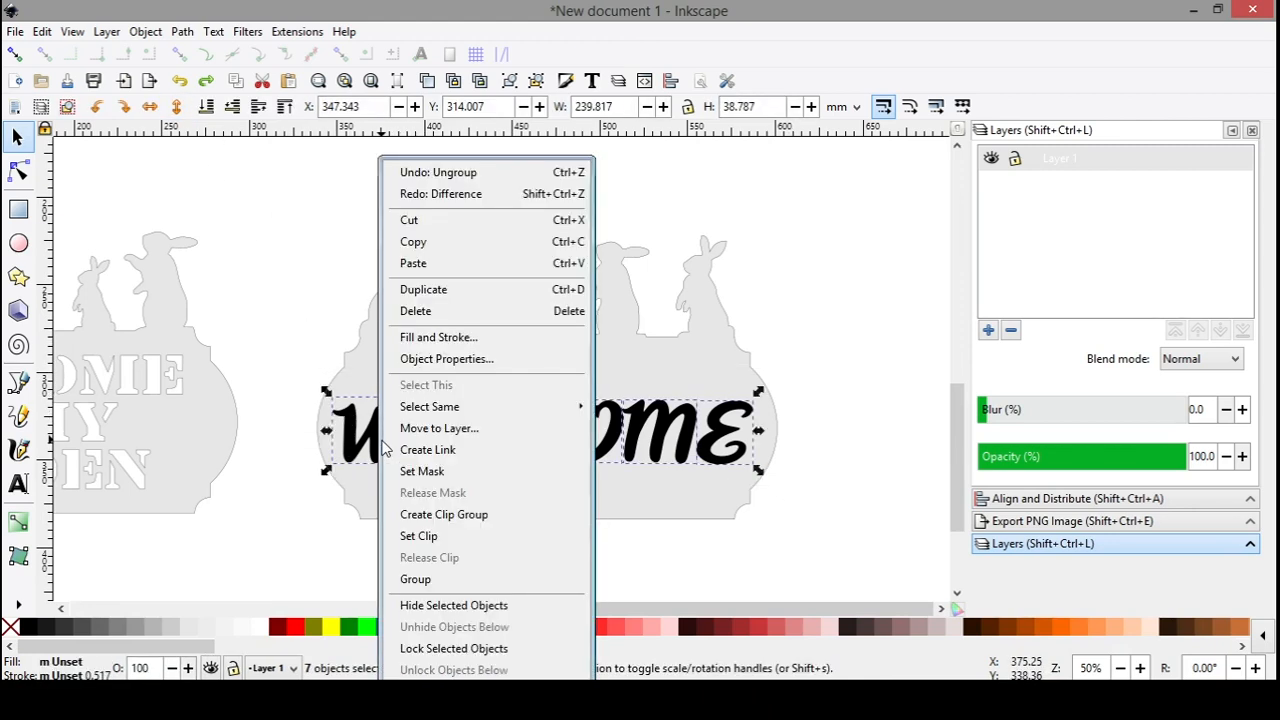
pyautogui.click(416, 580)
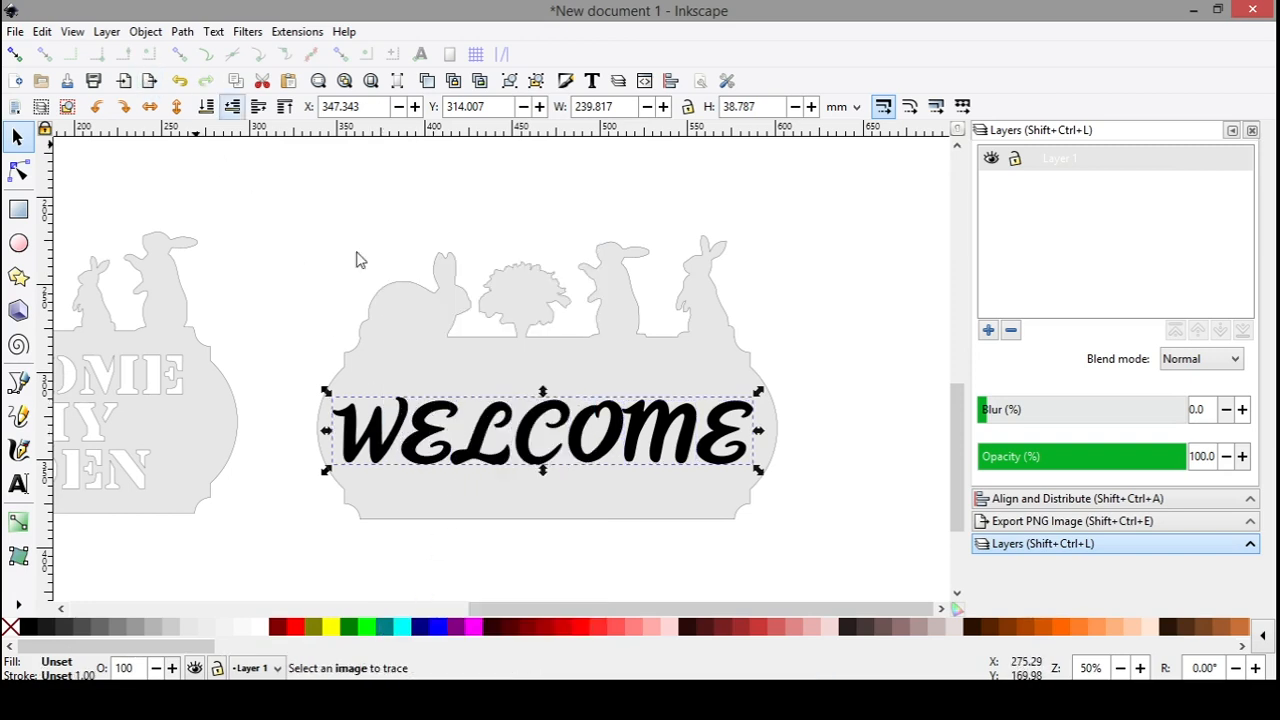
pyautogui.keyDown('shift'); pyautogui.click(398, 358); pyautogui.keyUp('shift')
pyautogui.click(182, 33)
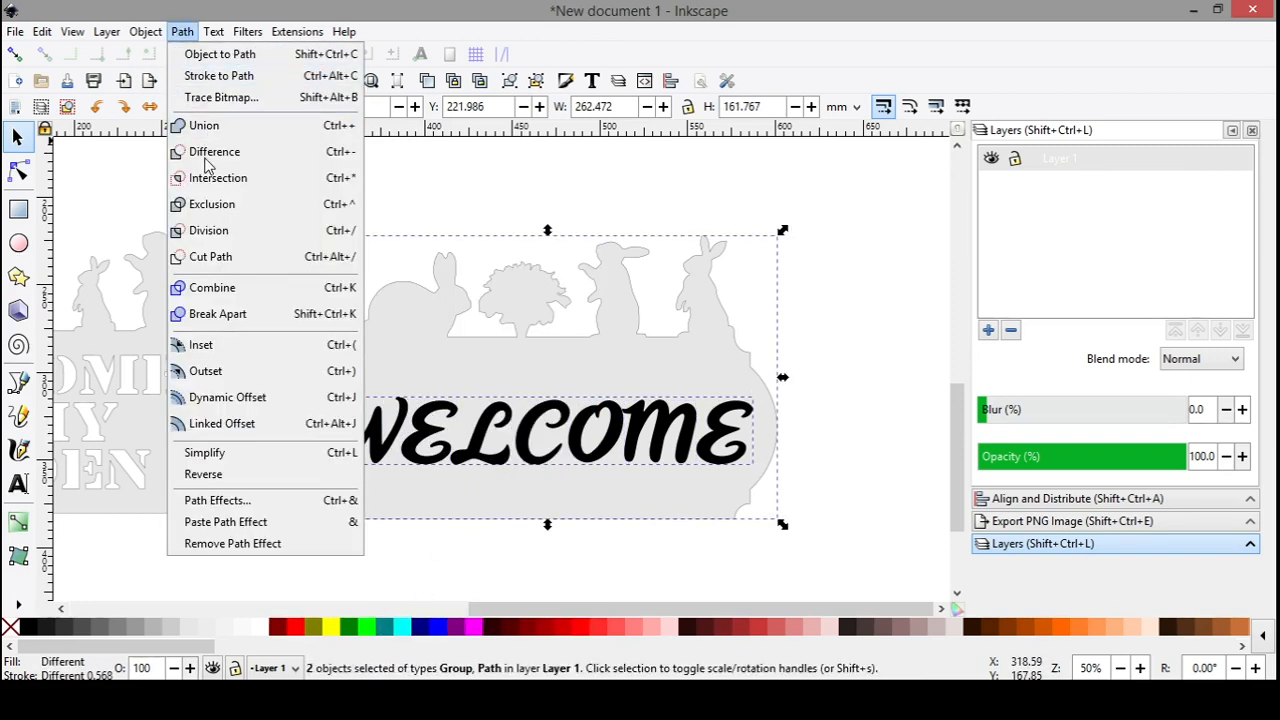
pyautogui.click(207, 160)
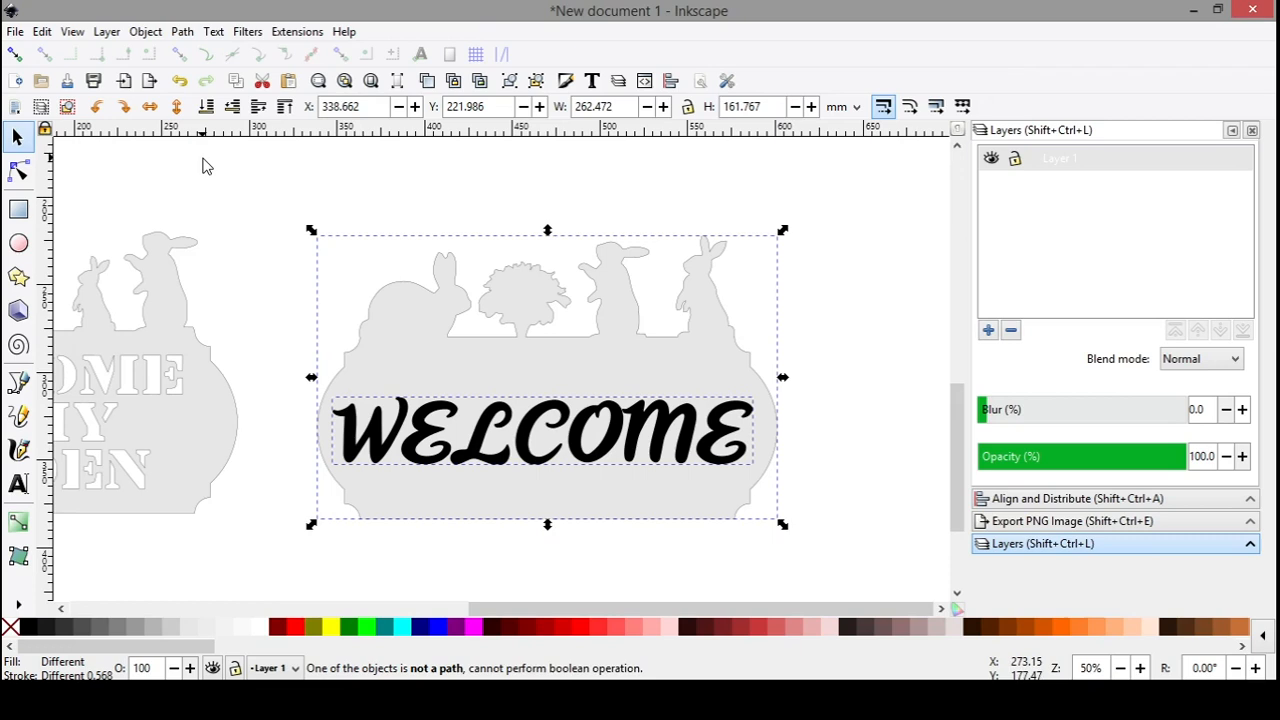
# Step: Ungroup the WELCOME lettering back into separate letters and clear the selection
pyautogui.rightClick(385, 440)
pyautogui.click(436, 551)
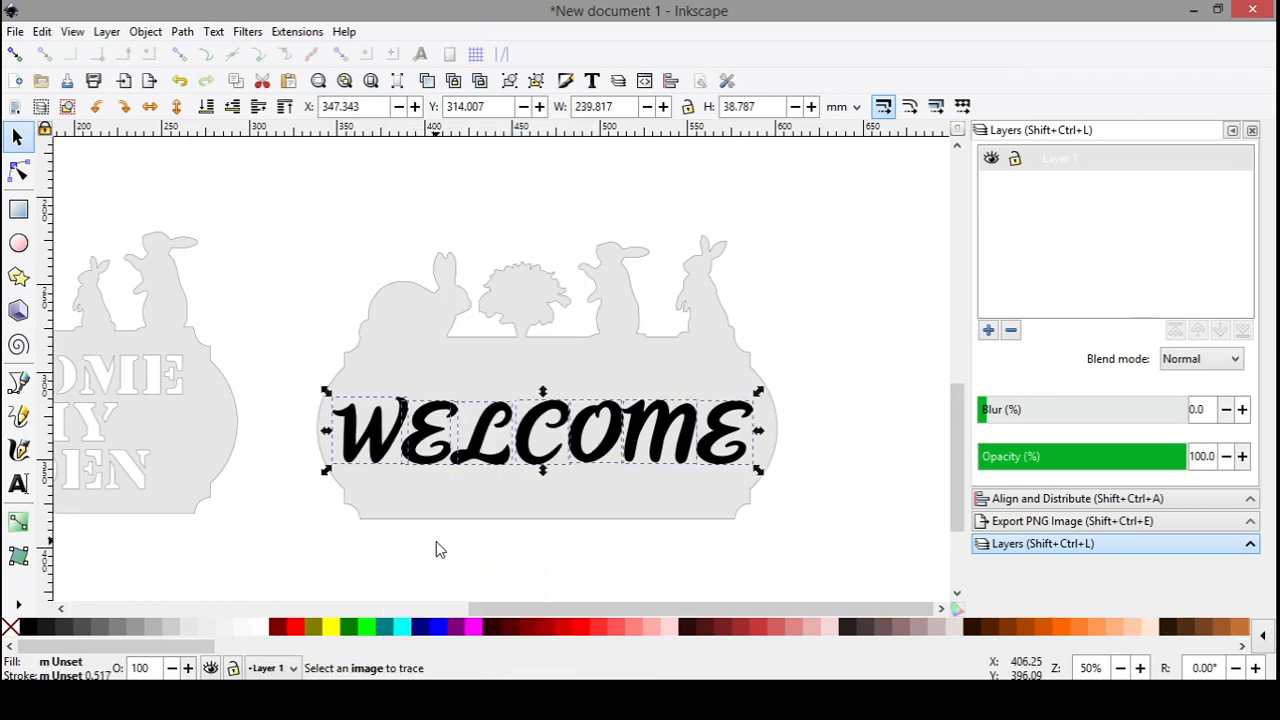
pyautogui.click(812, 448)
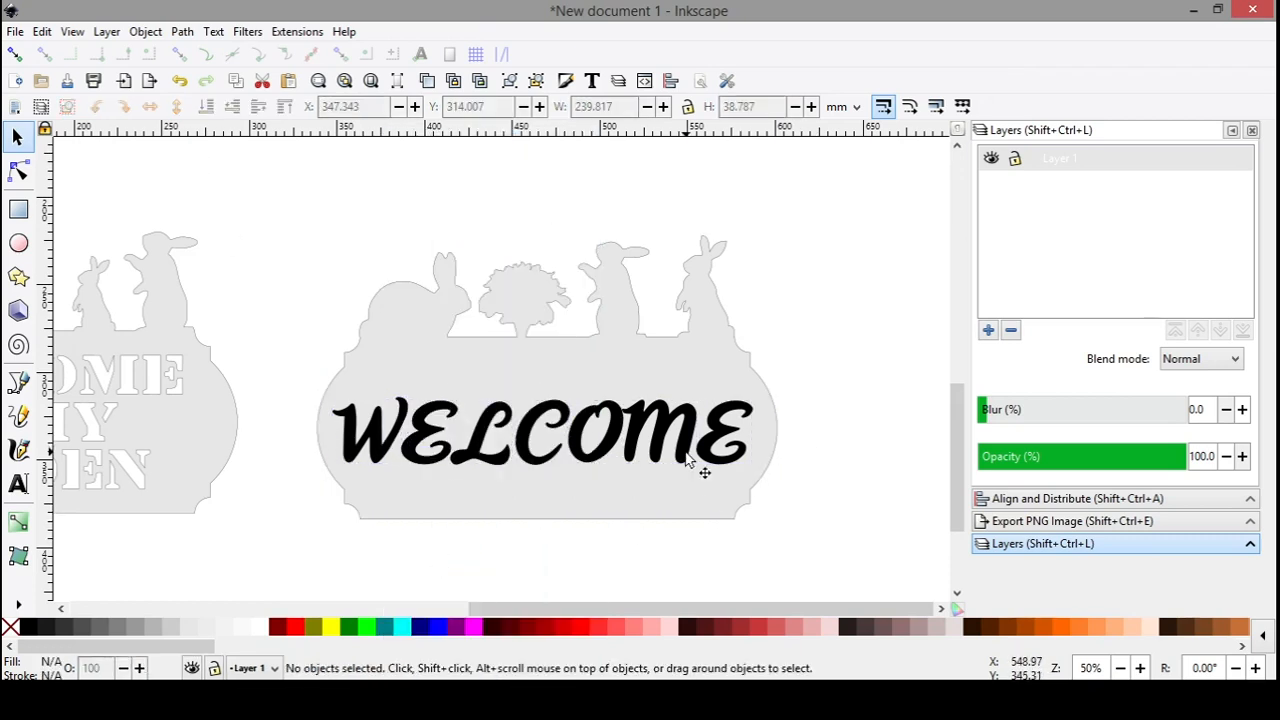
# Step: Cut the letters W and first E out of the sign panel, one at a time, with Difference
pyautogui.click(386, 450)
pyautogui.keyDown('shift'); pyautogui.click(414, 368); pyautogui.keyUp('shift')
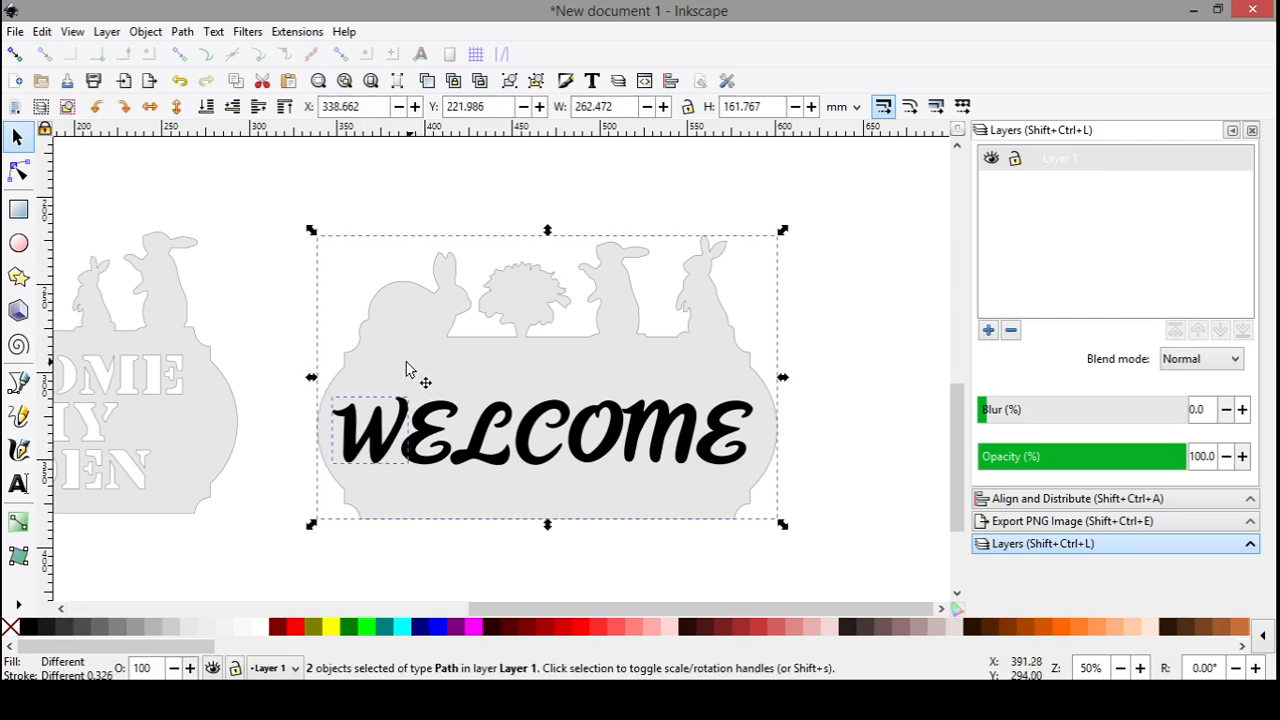
pyautogui.click(182, 31)
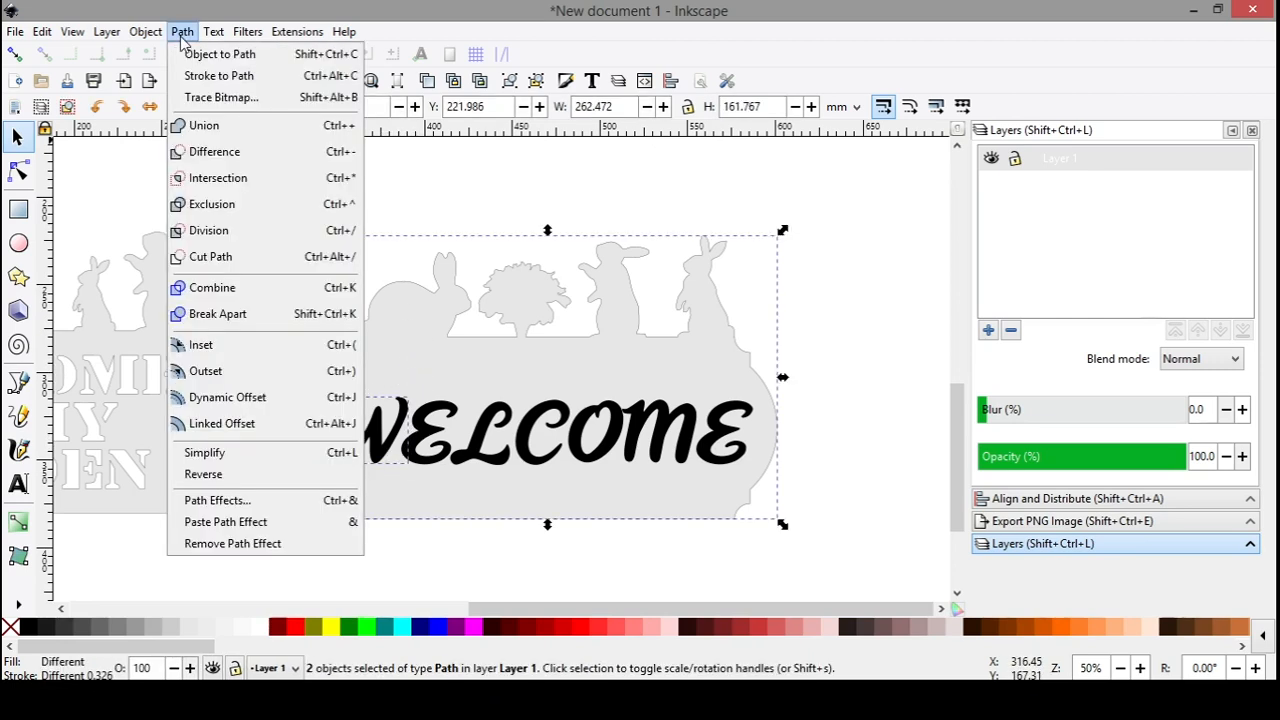
pyautogui.click(219, 156)
pyautogui.click(432, 440)
pyautogui.keyDown('shift'); pyautogui.click(429, 363); pyautogui.keyUp('shift')
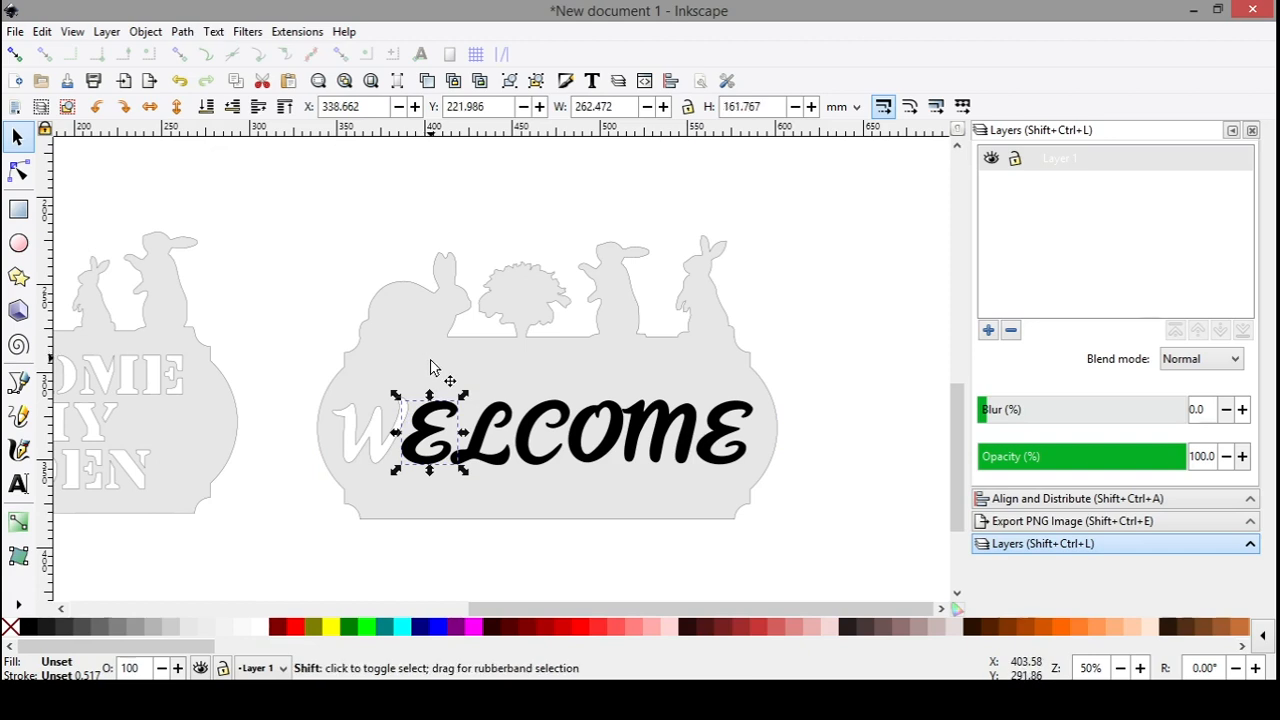
pyautogui.click(182, 31)
pyautogui.click(219, 156)
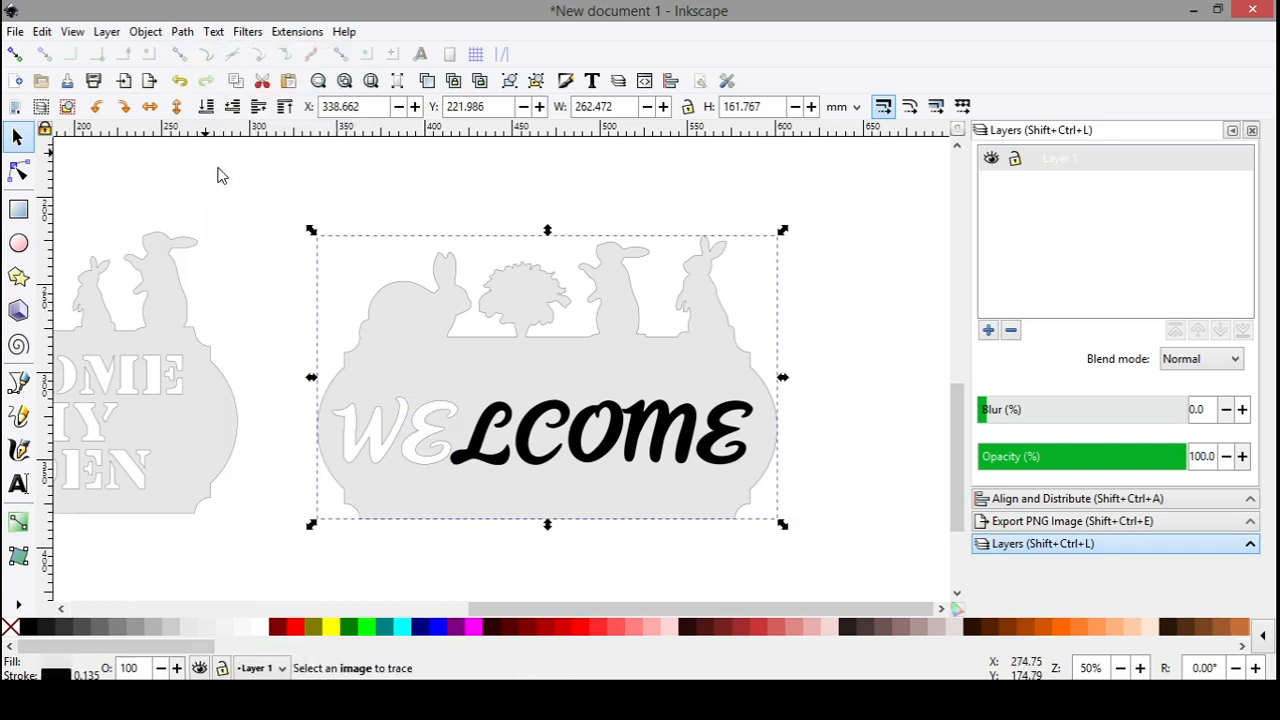
# Step: Cut the letters L and C out of the sign panel, one at a time, with Difference
pyautogui.click(481, 447)
pyautogui.keyDown('shift'); pyautogui.click(434, 371); pyautogui.keyUp('shift')
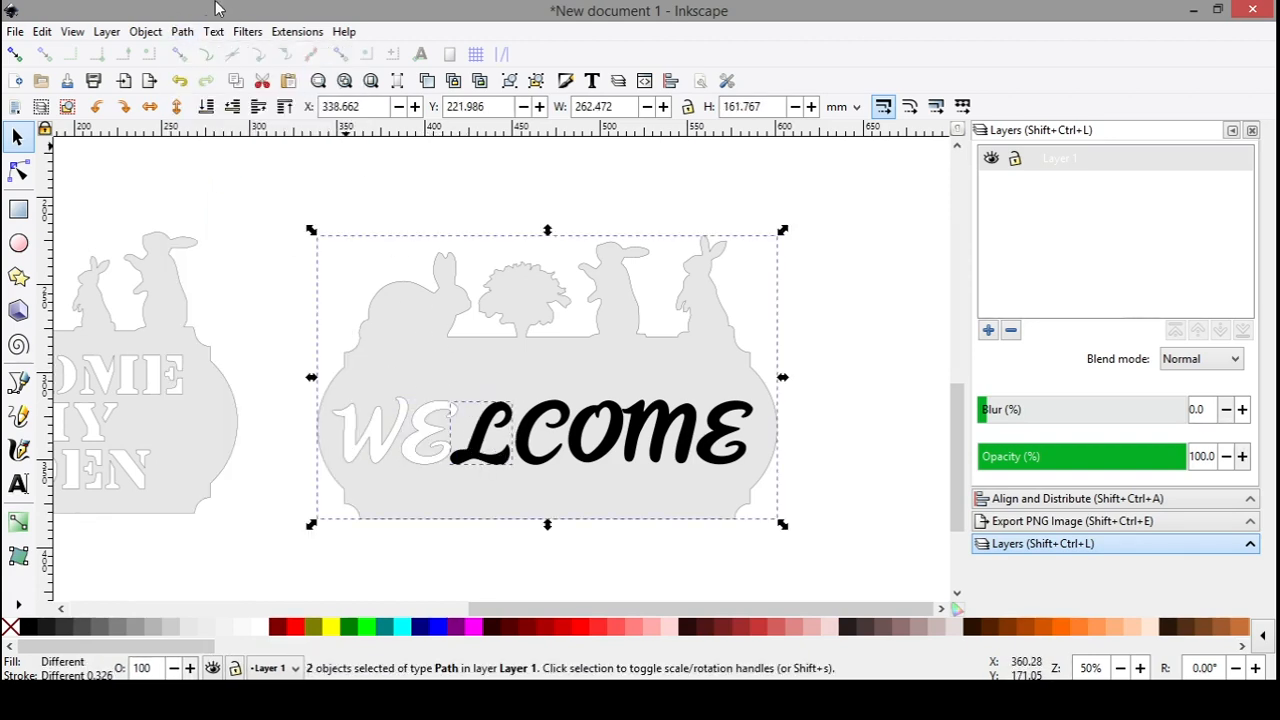
pyautogui.click(182, 31)
pyautogui.click(219, 154)
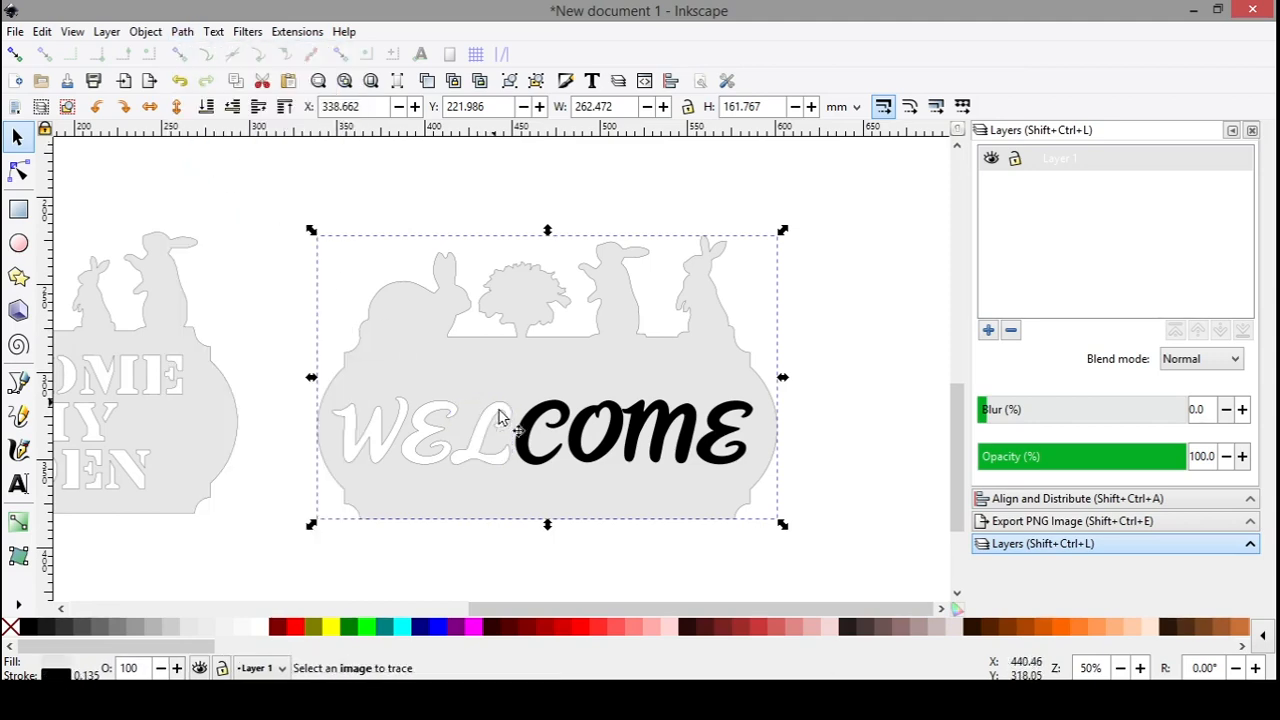
pyautogui.click(530, 445)
pyautogui.keyDown('shift'); pyautogui.click(443, 335); pyautogui.keyUp('shift')
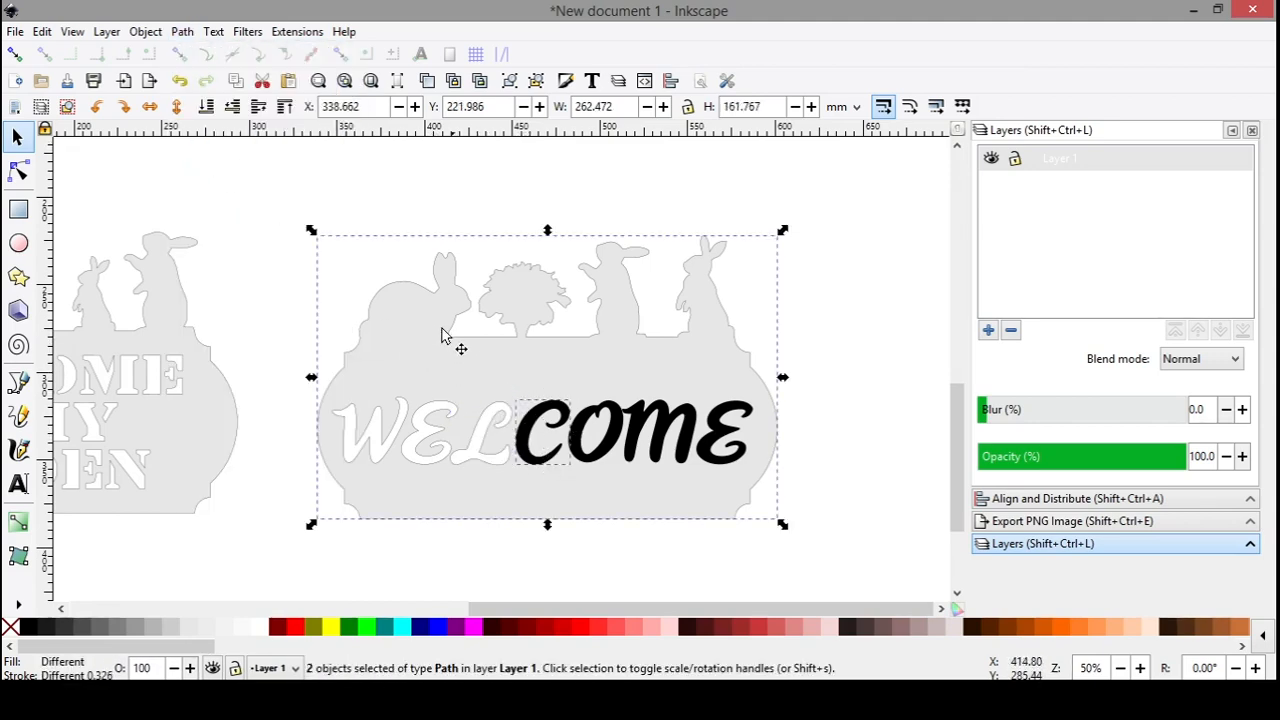
pyautogui.click(182, 31)
pyautogui.click(219, 154)
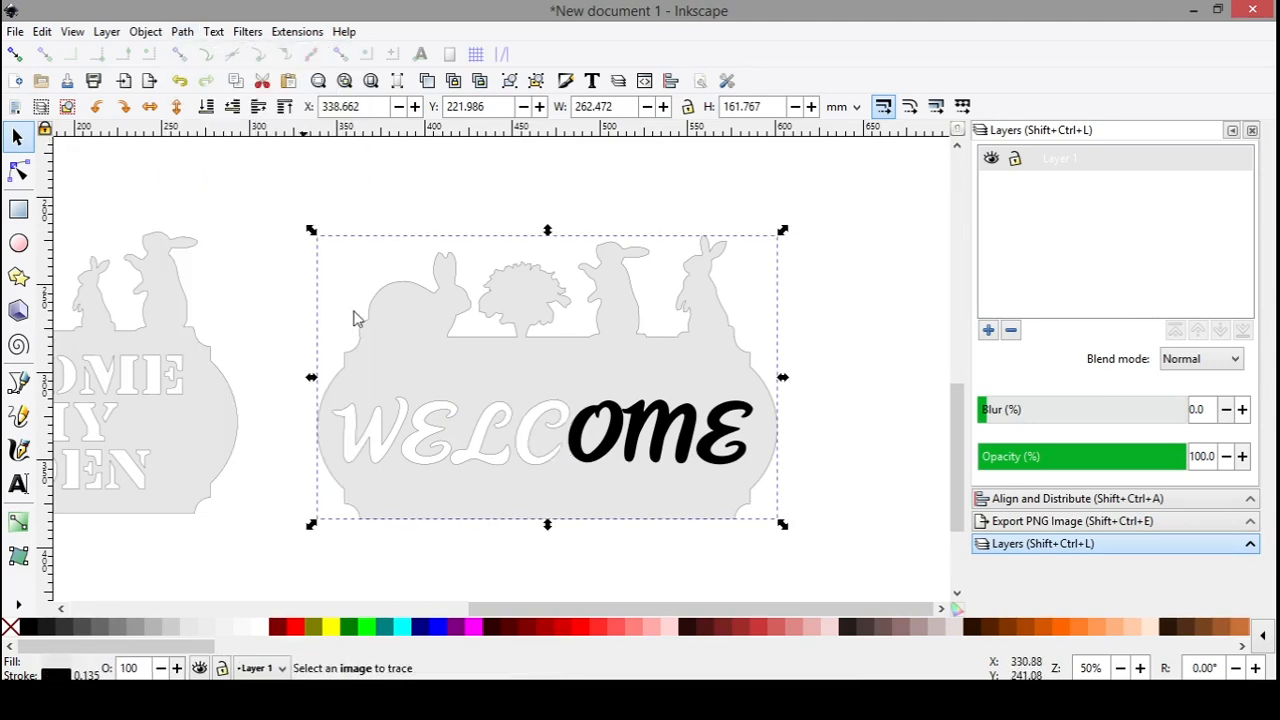
# Step: Cut the letters O and M out of the sign panel, one at a time, with Difference
pyautogui.click(588, 465)
pyautogui.keyDown('shift'); pyautogui.click(512, 505); pyautogui.keyUp('shift')
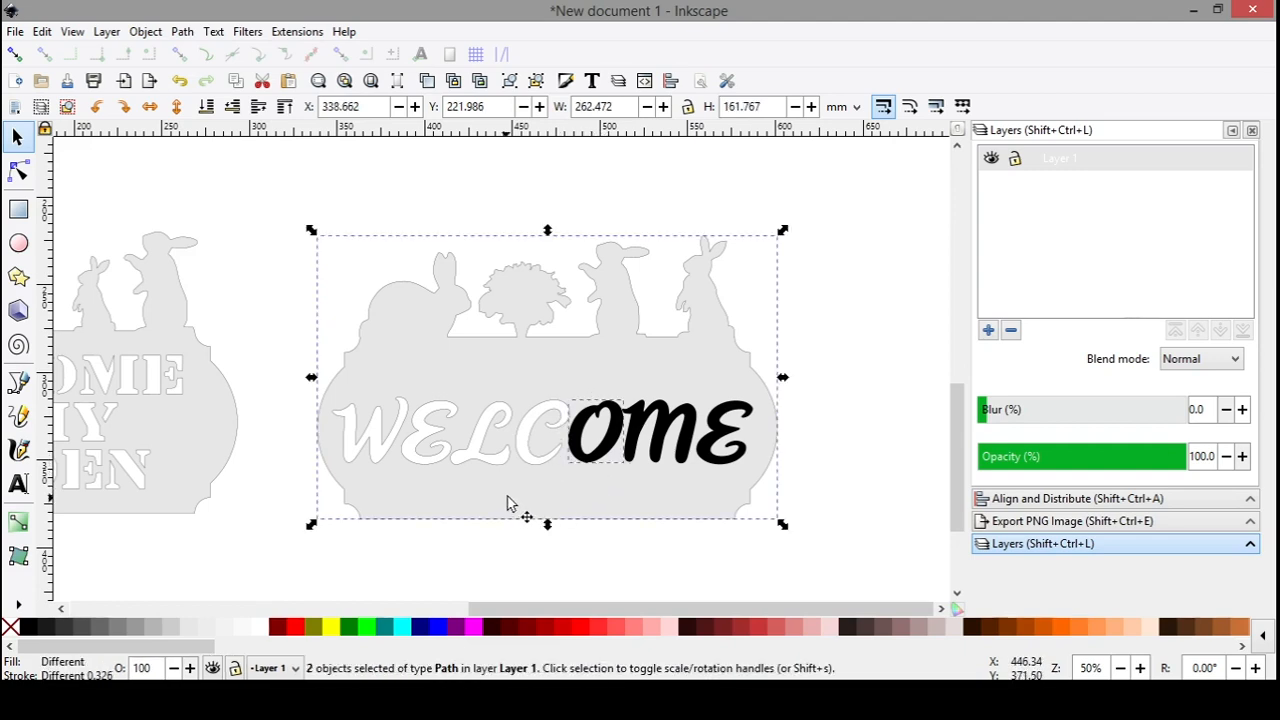
pyautogui.click(182, 31)
pyautogui.click(215, 154)
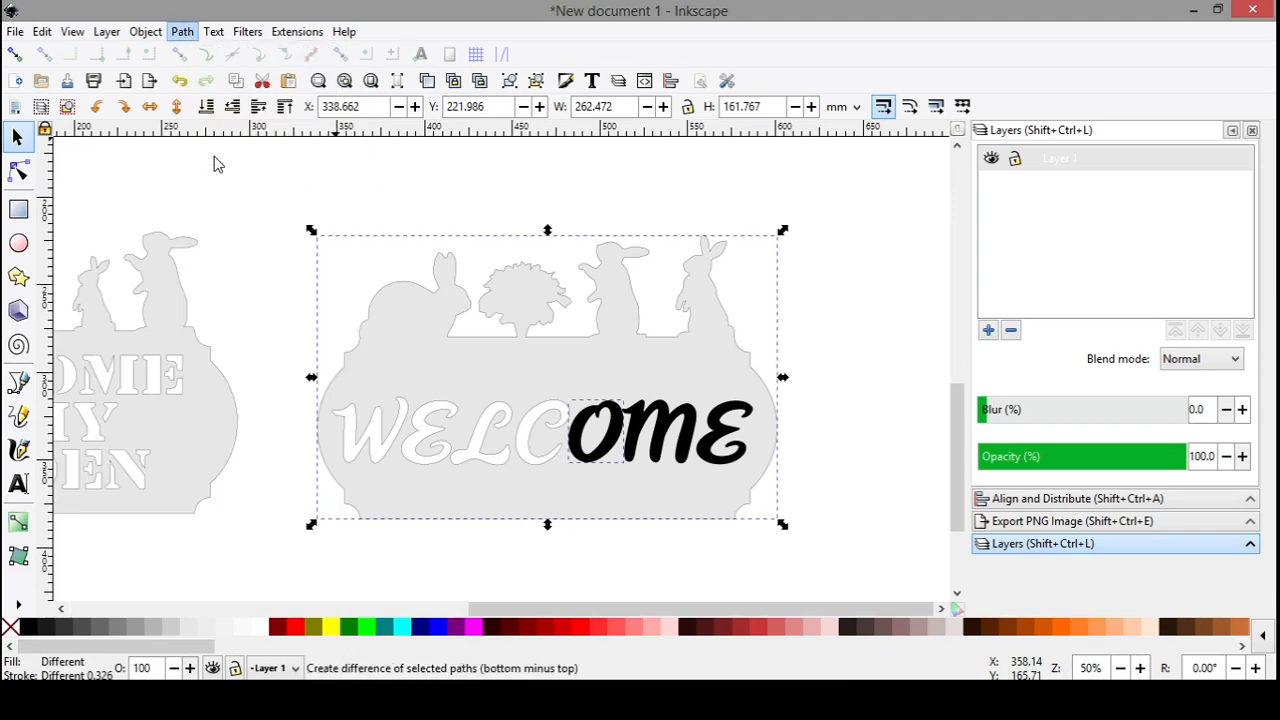
pyautogui.click(672, 440)
pyautogui.keyDown('shift'); pyautogui.click(560, 377); pyautogui.keyUp('shift')
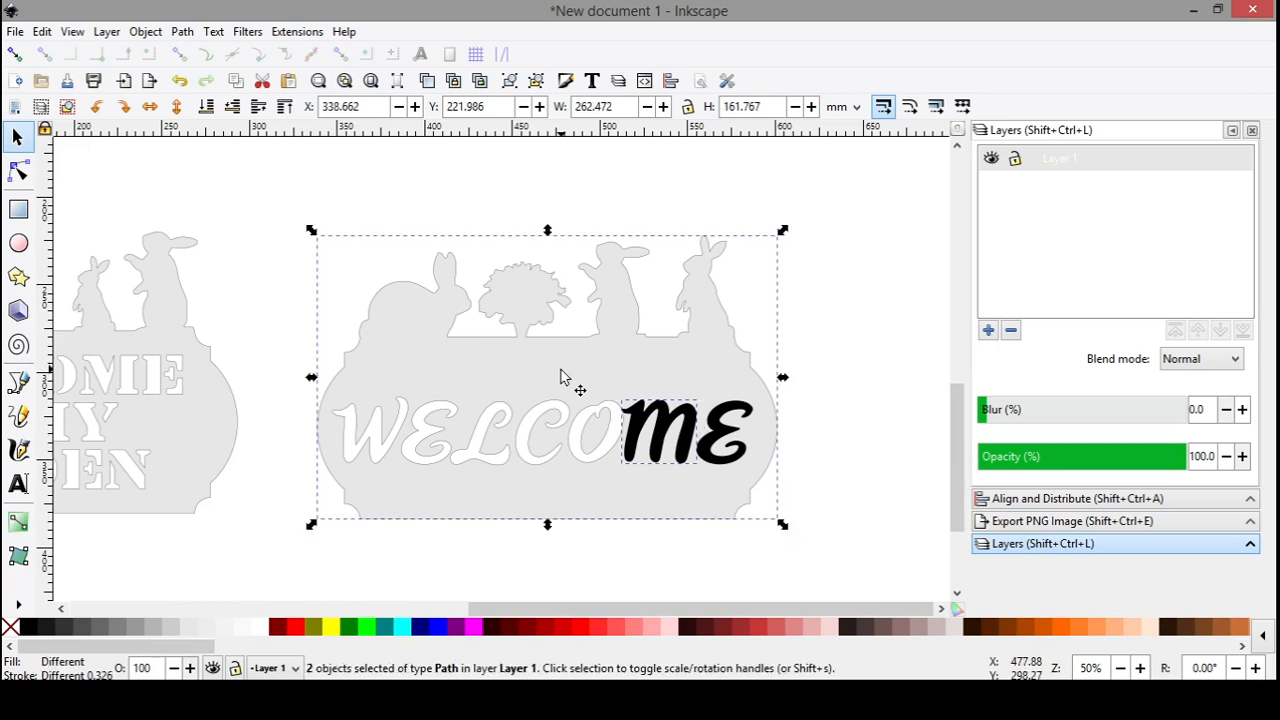
pyautogui.click(186, 33)
pyautogui.click(210, 152)
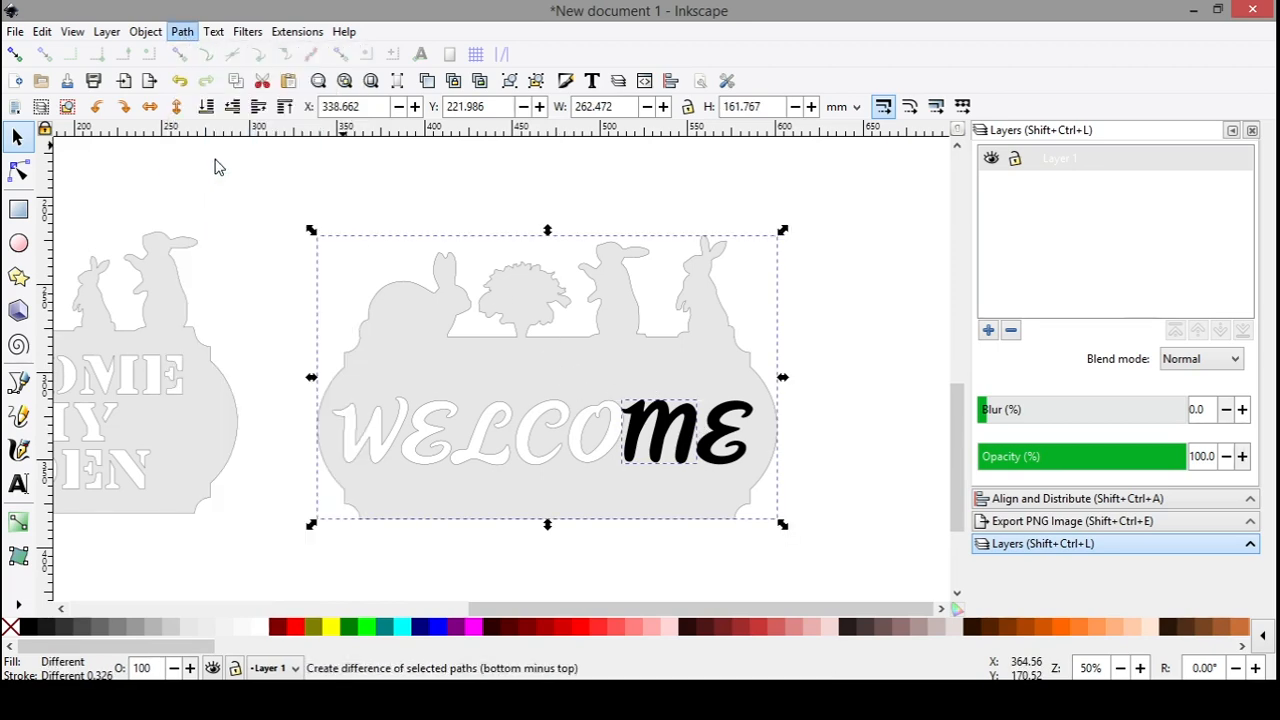
# Step: Cut the final E out of the sign panel with Difference and deselect the sign
pyautogui.click(740, 445)
pyautogui.keyDown('shift'); pyautogui.click(603, 380); pyautogui.keyUp('shift')
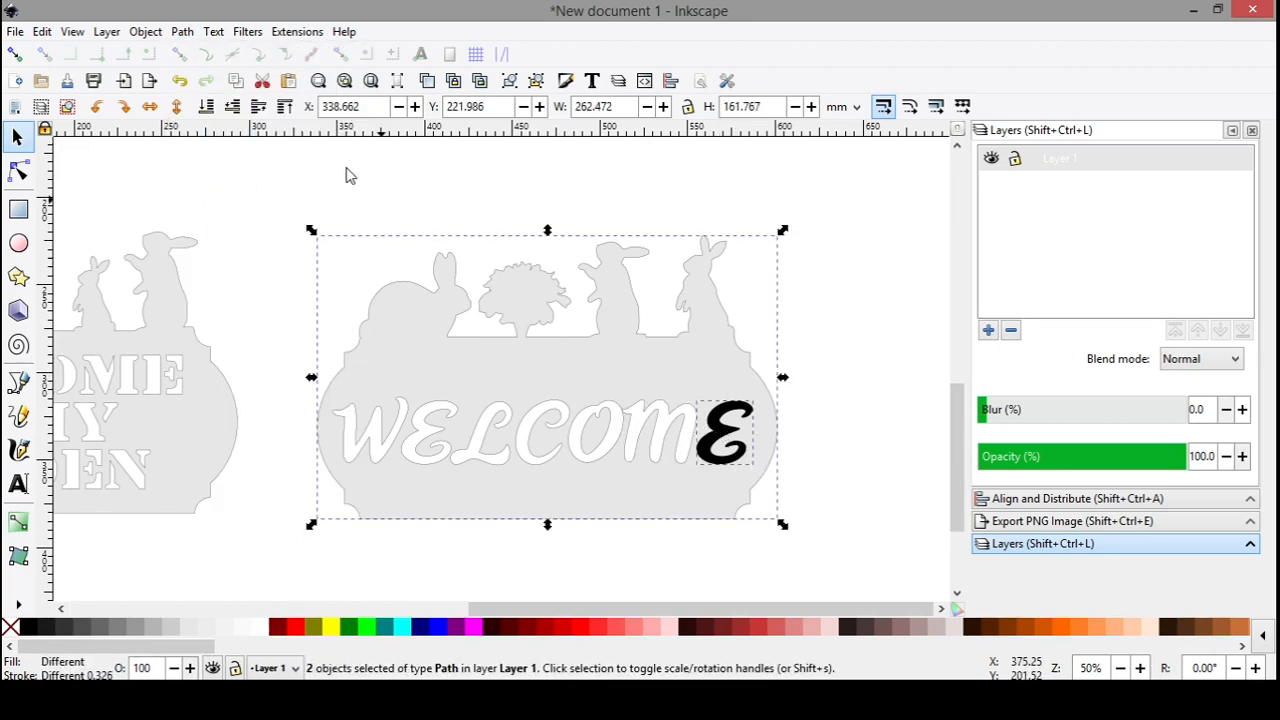
pyautogui.click(184, 32)
pyautogui.click(205, 152)
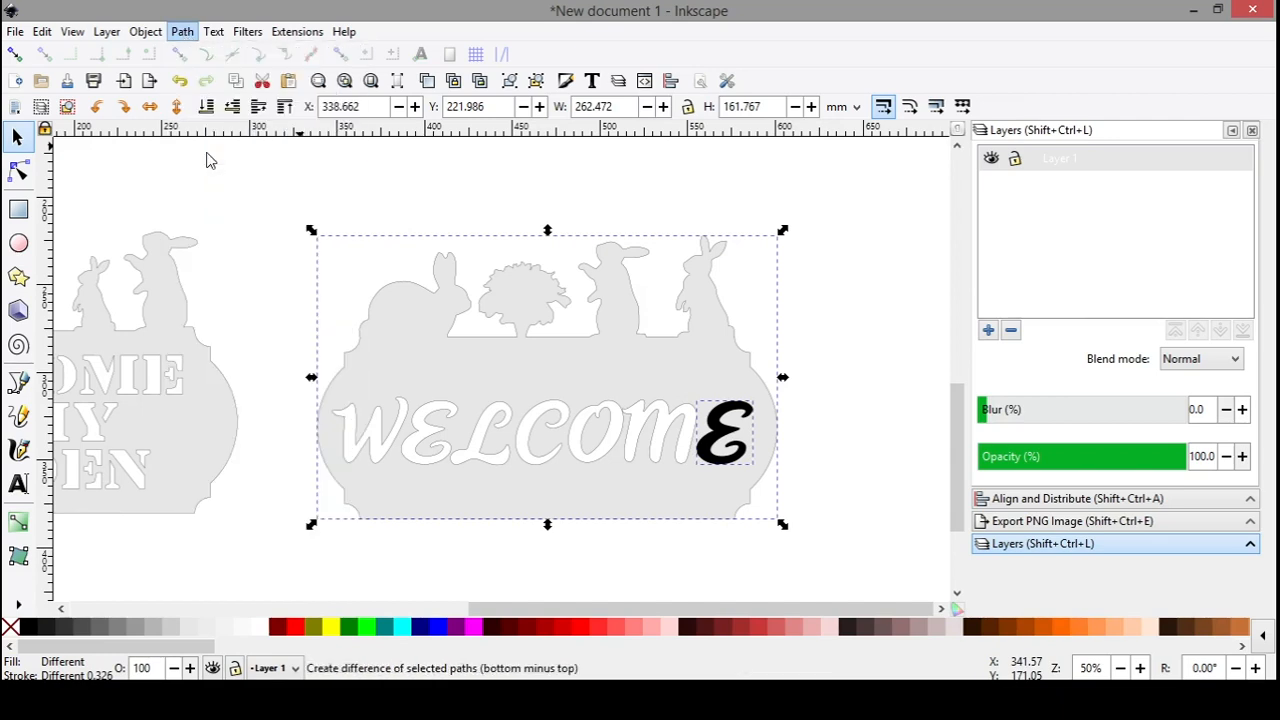
pyautogui.click(826, 466)
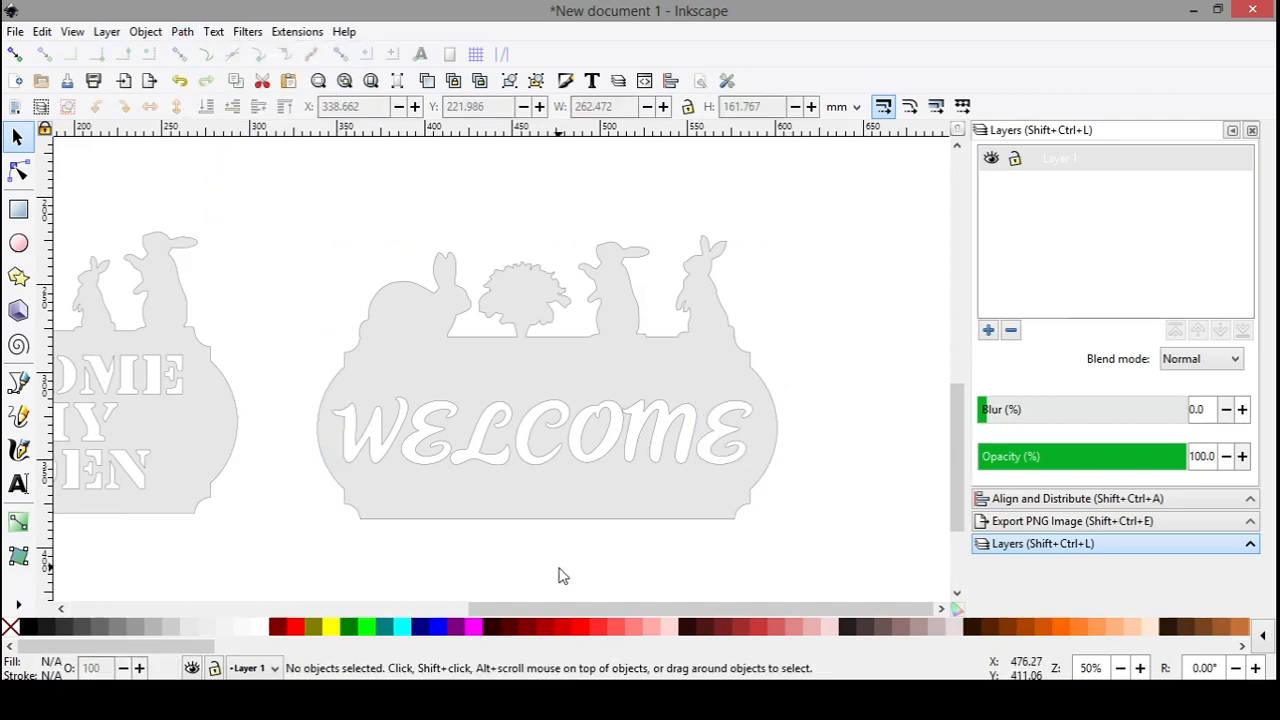
# Step: Draw a rectangle about 323 by 180 mm enclosing the whole rabbit WELCOME sign
pyautogui.moveTo(615, 582); pyautogui.dragTo(673, 515)
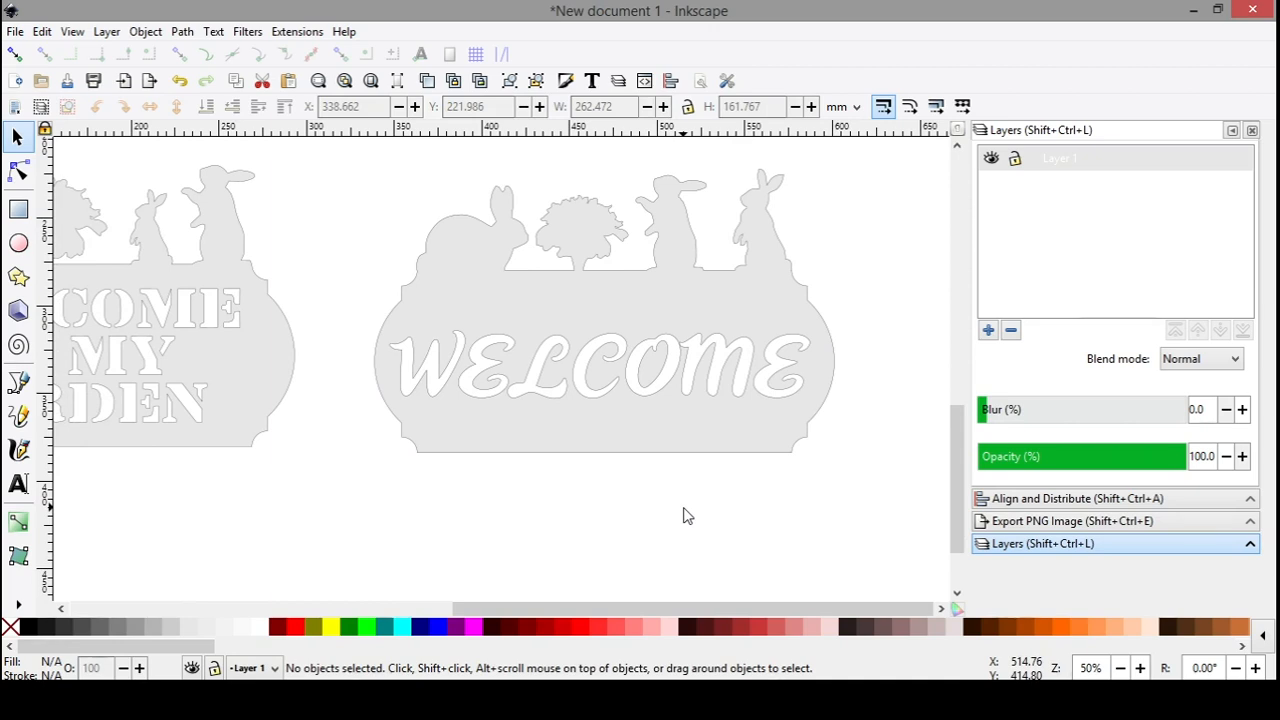
pyautogui.click(18, 208)
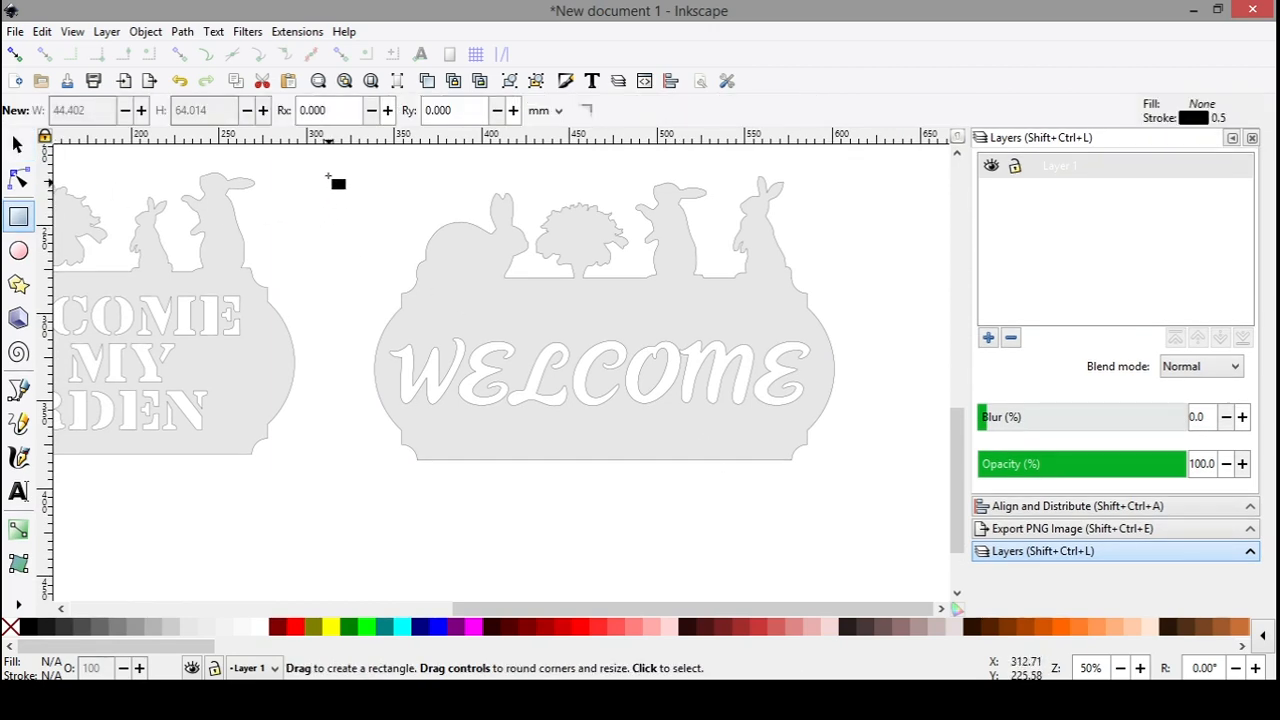
pyautogui.moveTo(328, 169); pyautogui.dragTo(893, 483)
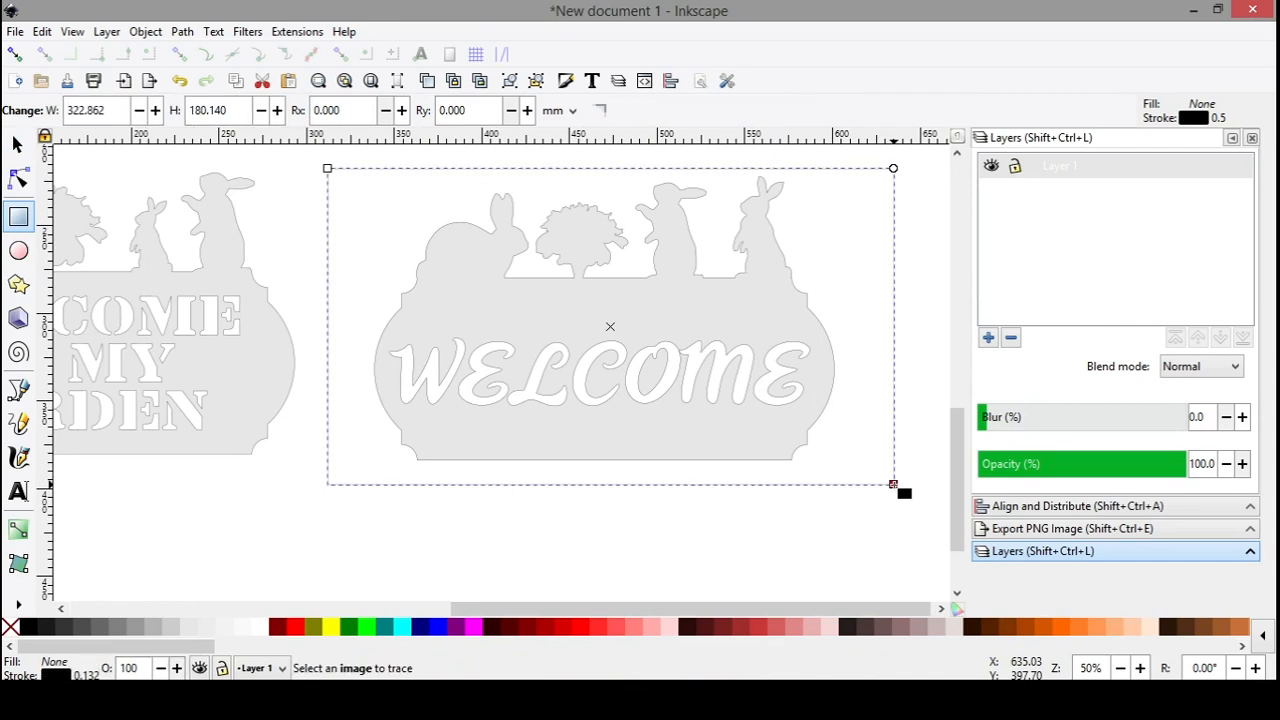
# Step: Fill the rectangle around the sign with black and lower it behind the sign as a backing
pyautogui.rightClick(26, 627)
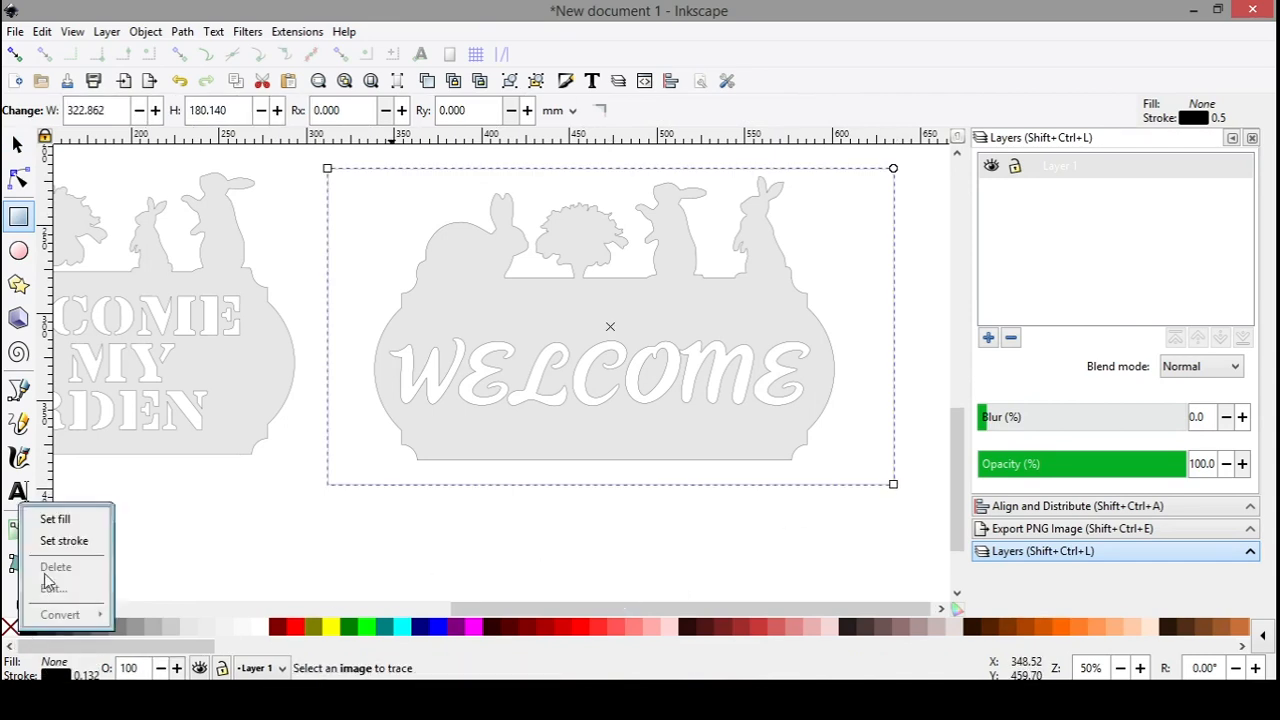
pyautogui.click(55, 521)
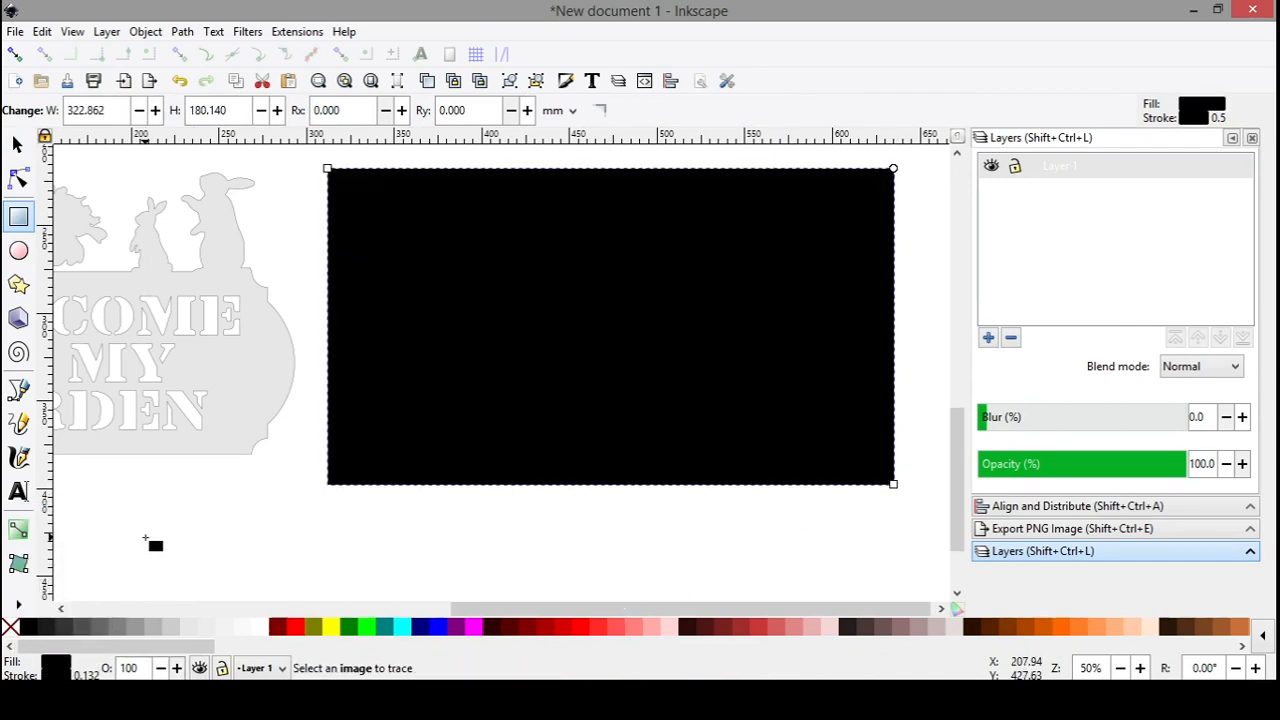
pyautogui.press('End')
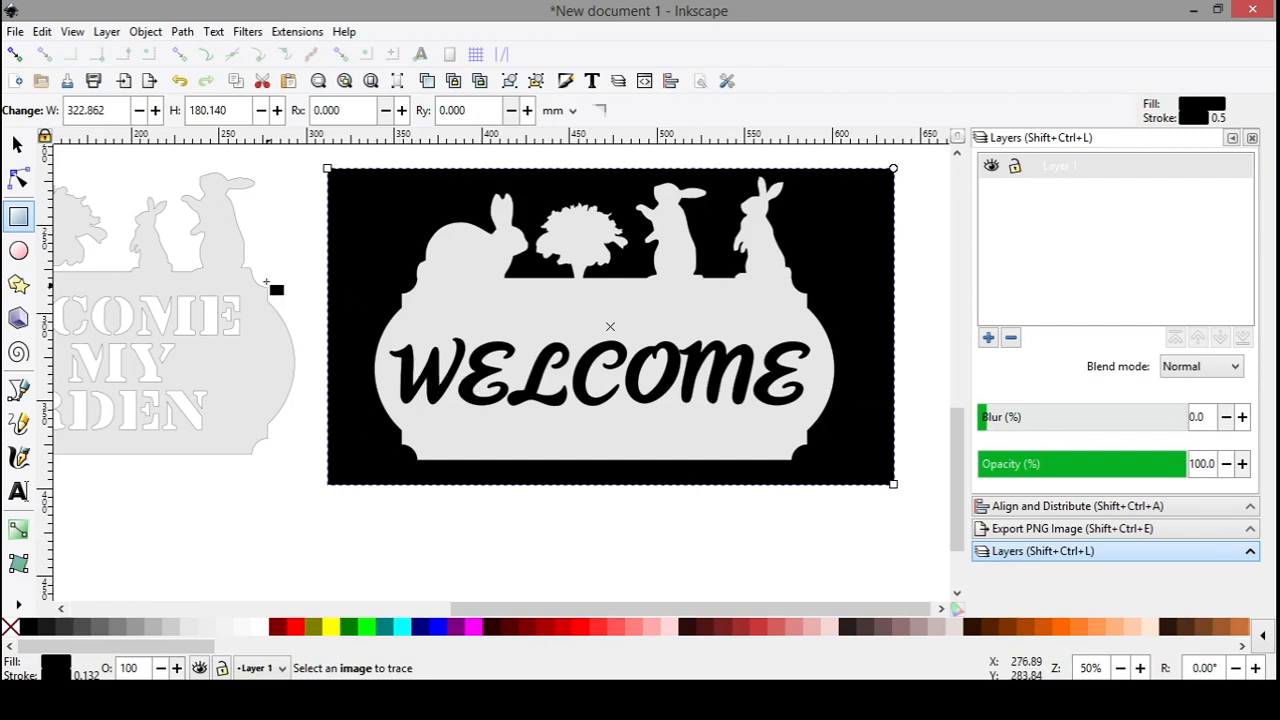
# Step: Delete the black backing rectangle behind the WELCOME sign
pyautogui.moveTo(287, 562); pyautogui.dragTo(366, 571)
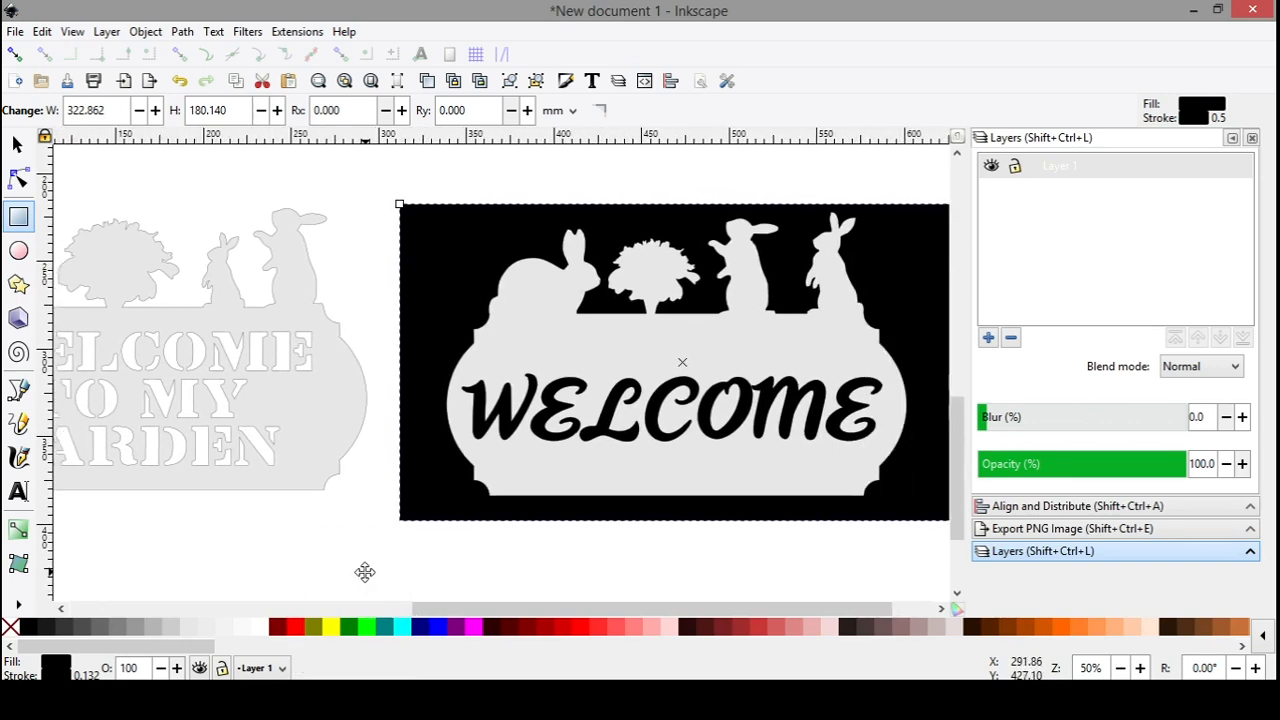
pyautogui.click(17, 144)
pyautogui.click(437, 266)
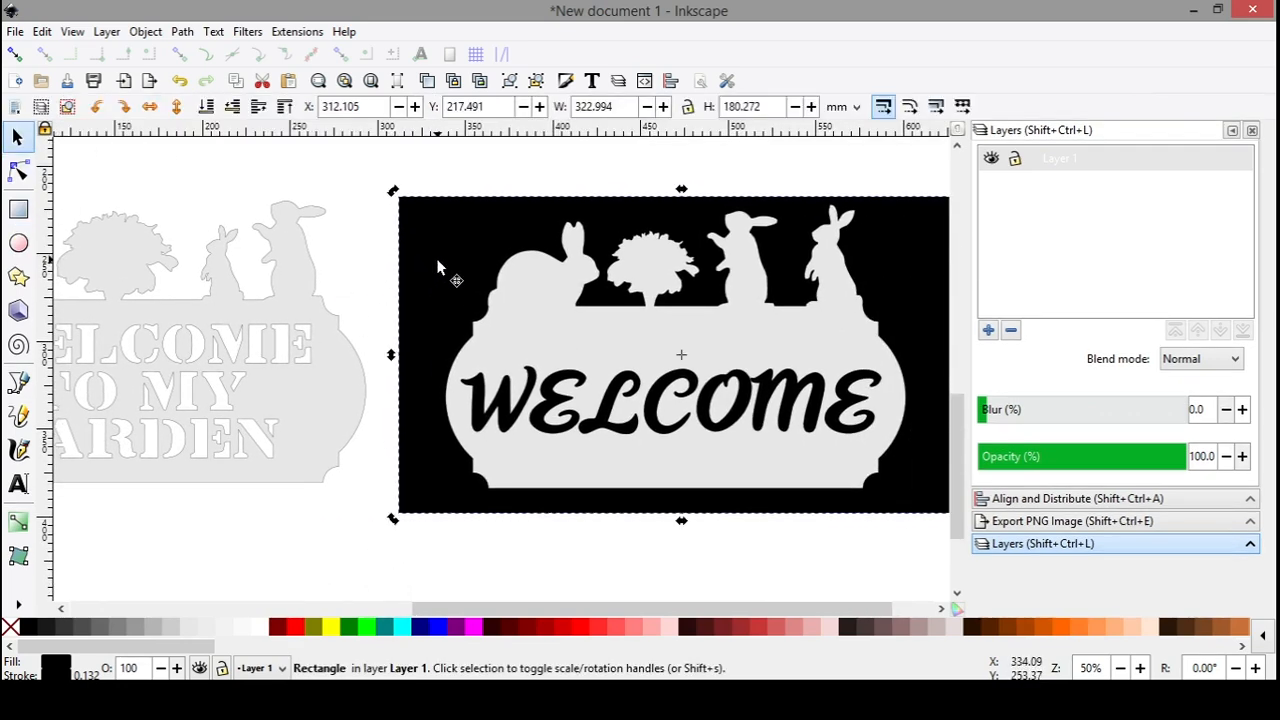
pyautogui.press('Delete')
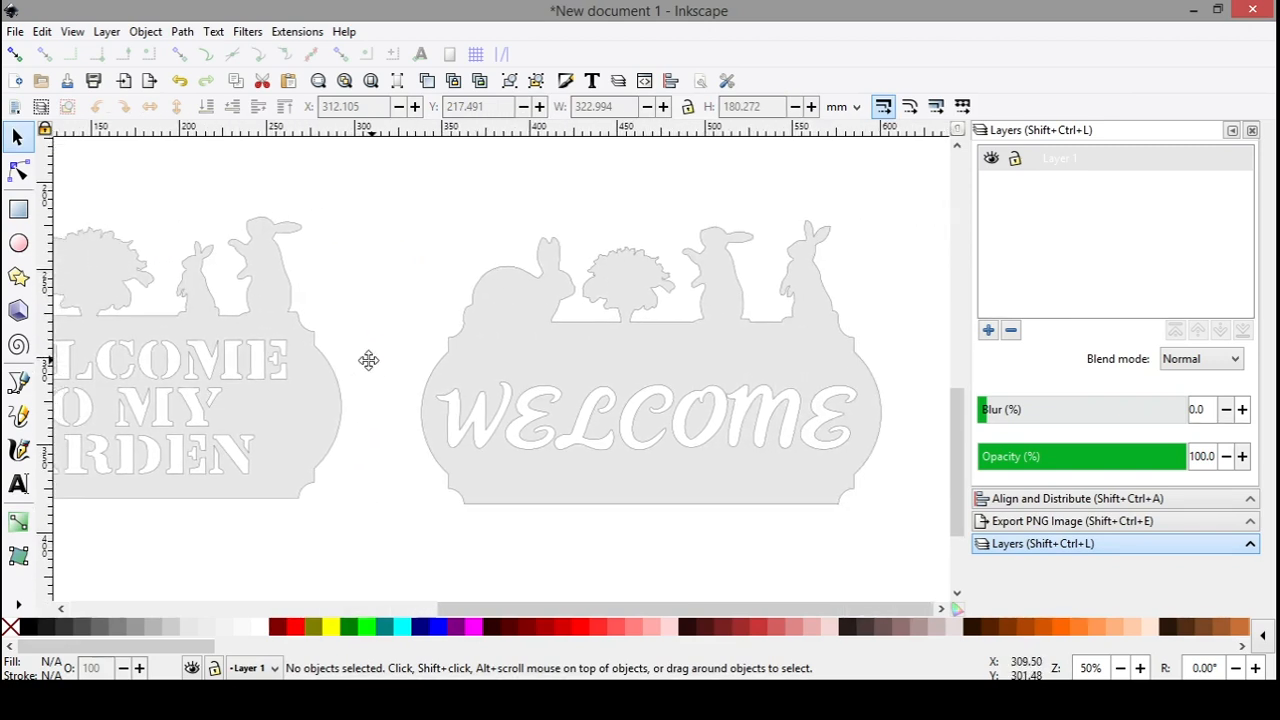
# Step: Choose the 2018garden PDF on the desktop for import and open its import settings
pyautogui.moveTo(369, 360); pyautogui.dragTo(366, 360)
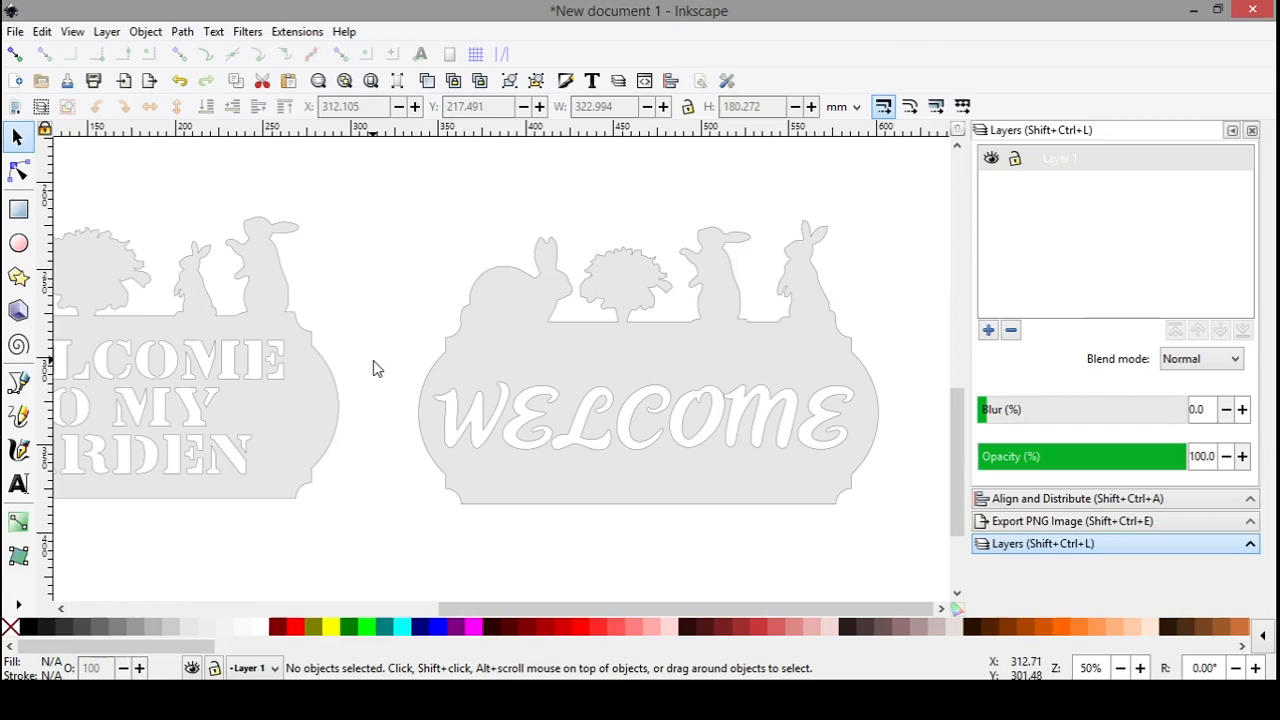
pyautogui.moveTo(409, 371); pyautogui.dragTo(736, 417)
pyautogui.moveTo(81, 334); pyautogui.dragTo(218, 396)
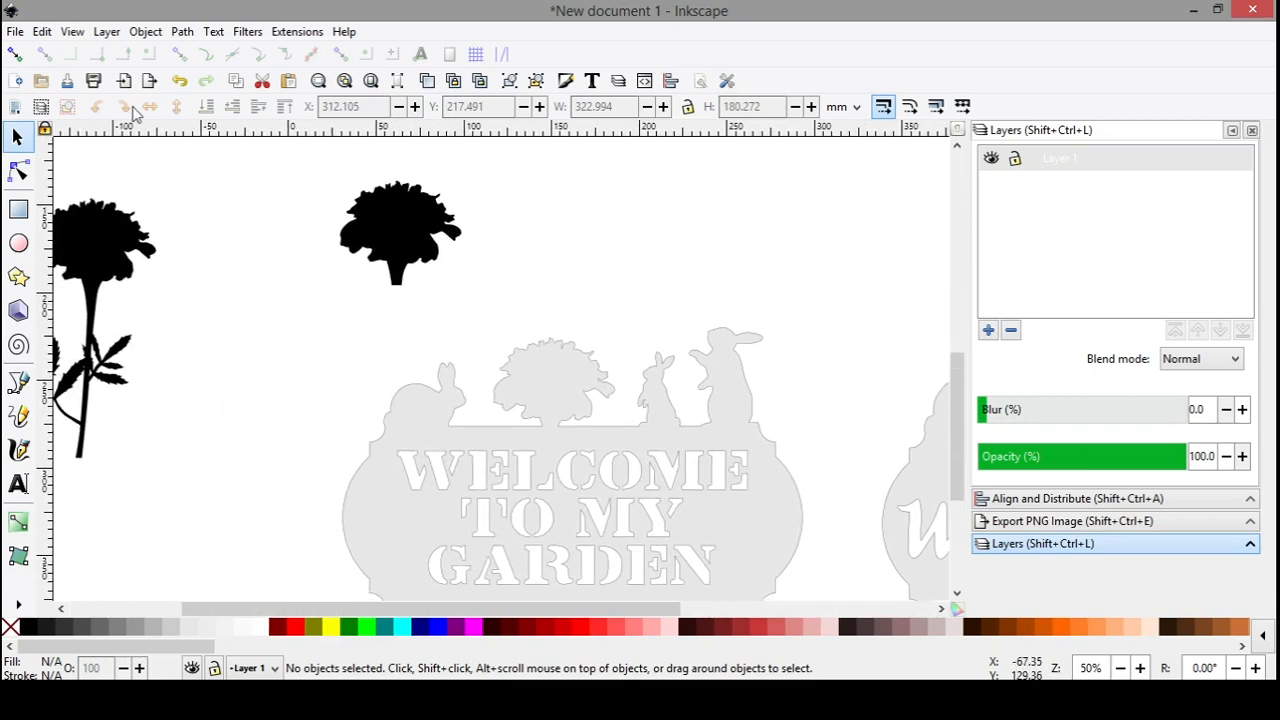
pyautogui.click(17, 35)
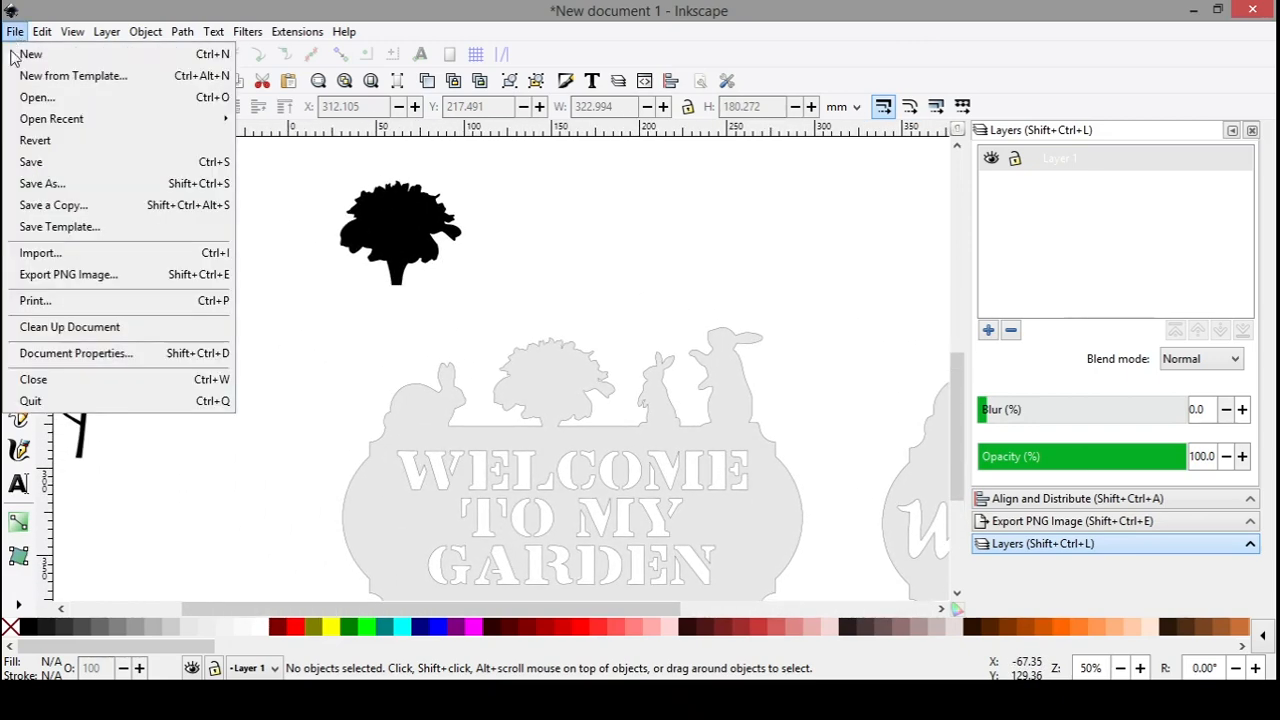
pyautogui.click(40, 251)
pyautogui.moveTo(644, 152); pyautogui.dragTo(640, 312)
pyautogui.click(547, 445)
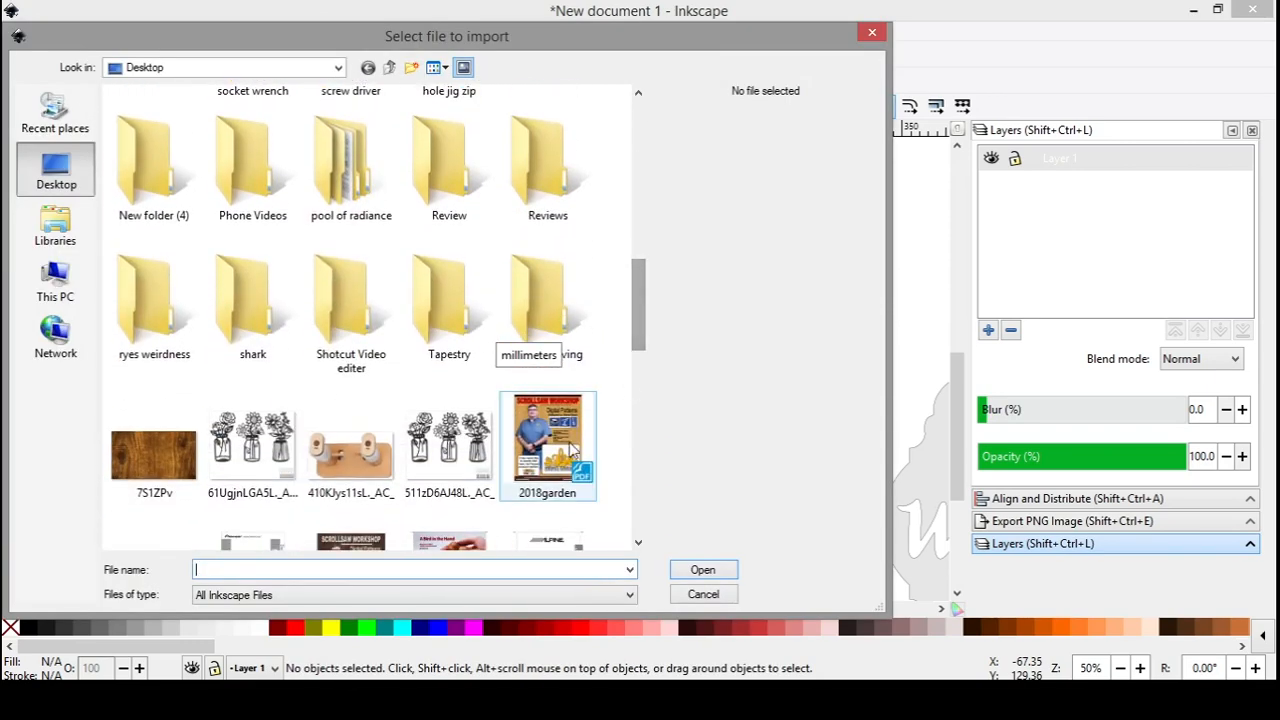
pyautogui.click(703, 570)
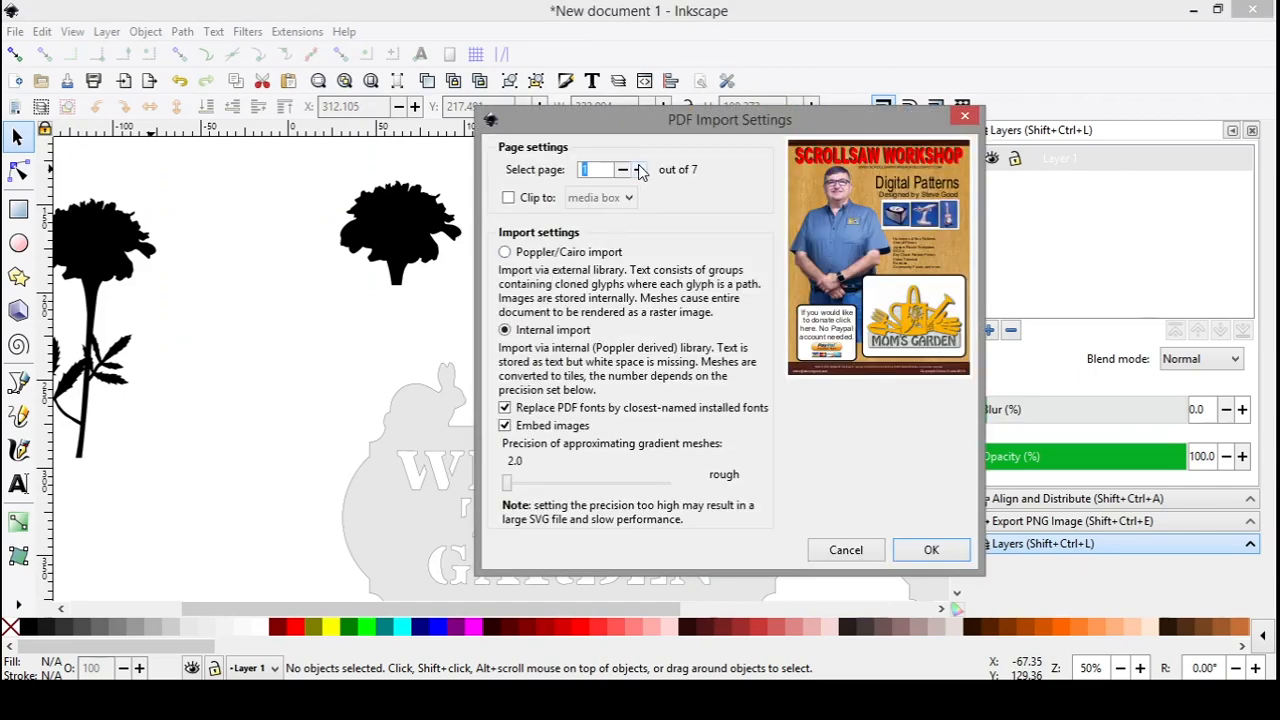
# Step: Preview the garden PDF's pages up to page 5 and cancel the import
pyautogui.click(639, 170)
pyautogui.click(639, 170)
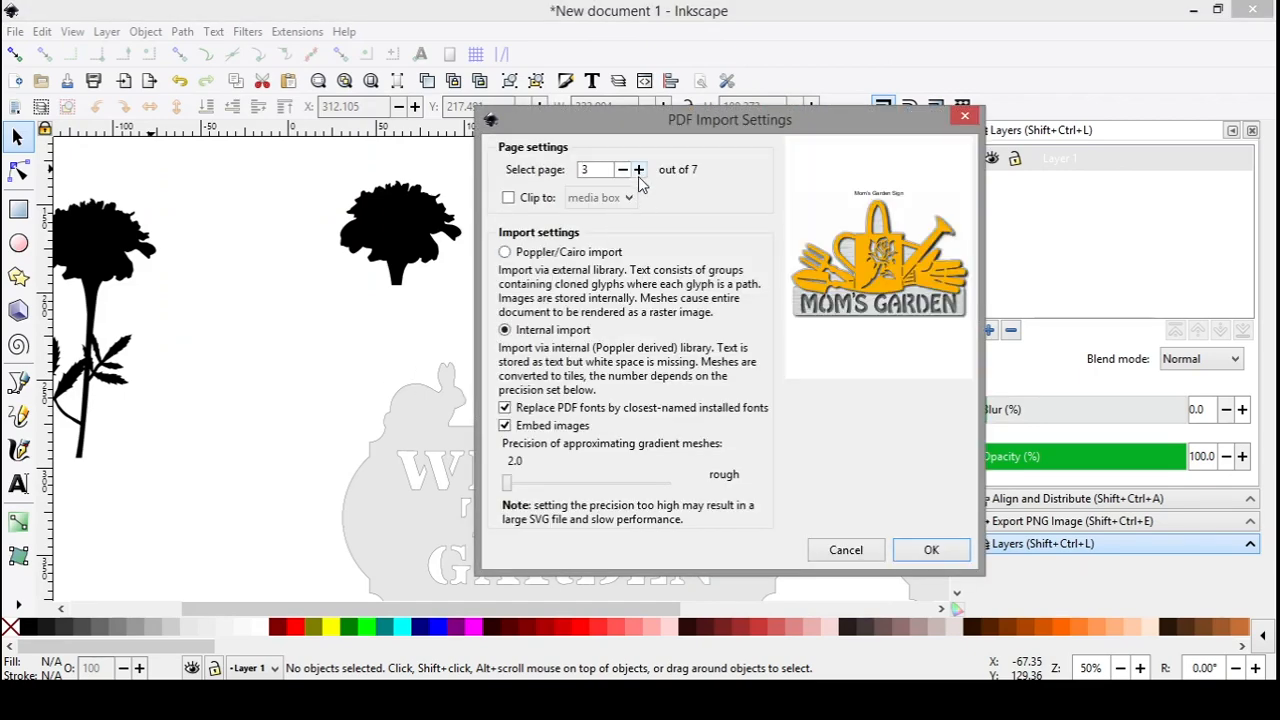
pyautogui.click(639, 170)
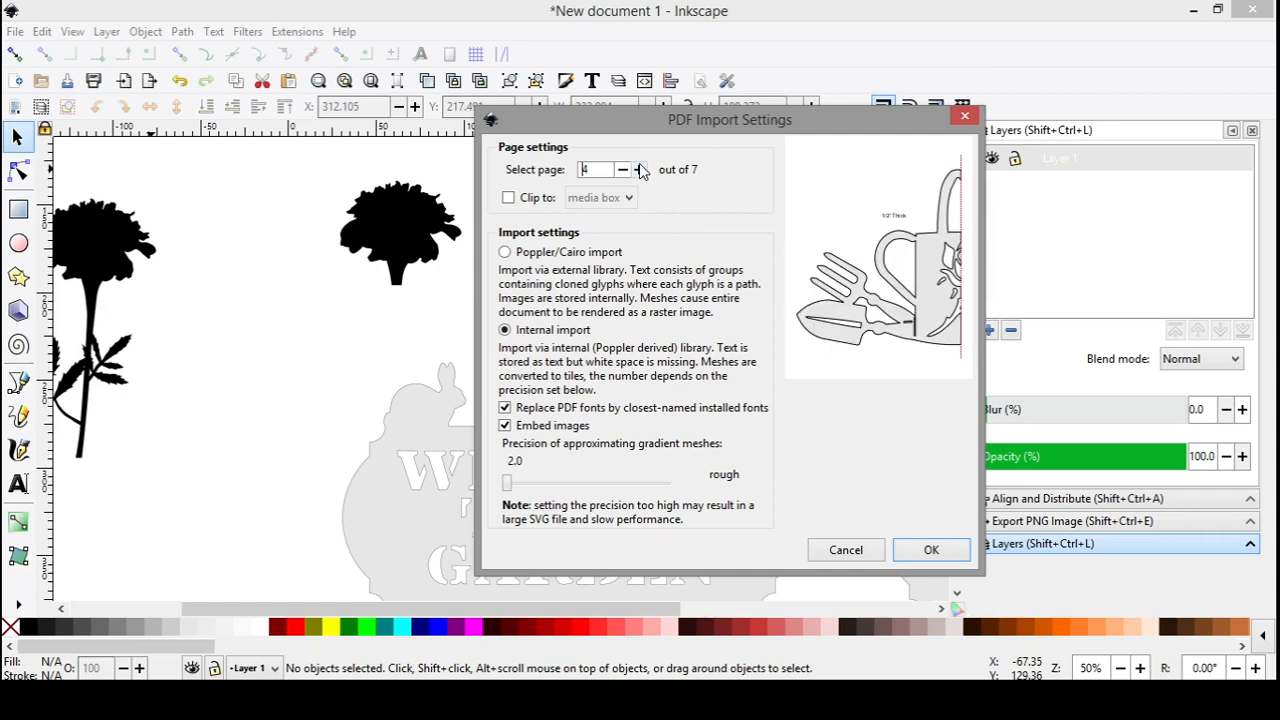
pyautogui.click(639, 170)
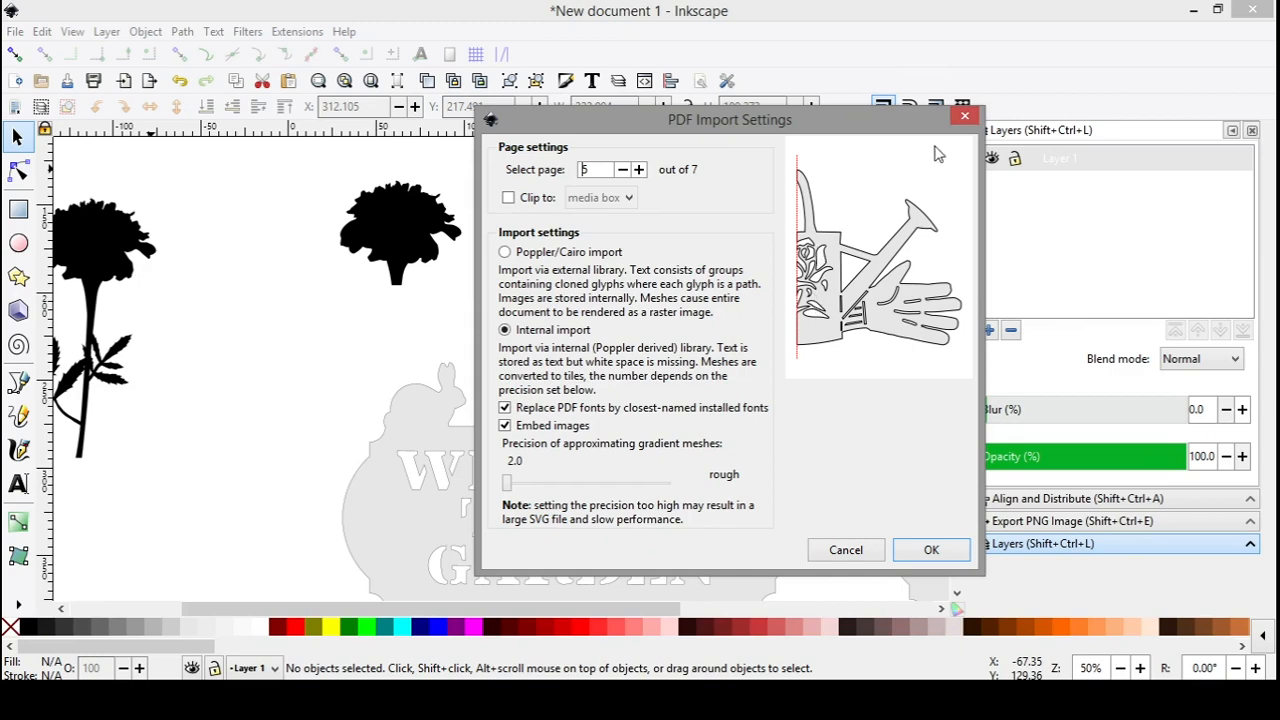
pyautogui.click(967, 117)
pyautogui.moveTo(882, 430); pyautogui.dragTo(736, 273)
pyautogui.moveTo(806, 478); pyautogui.dragTo(438, 466)
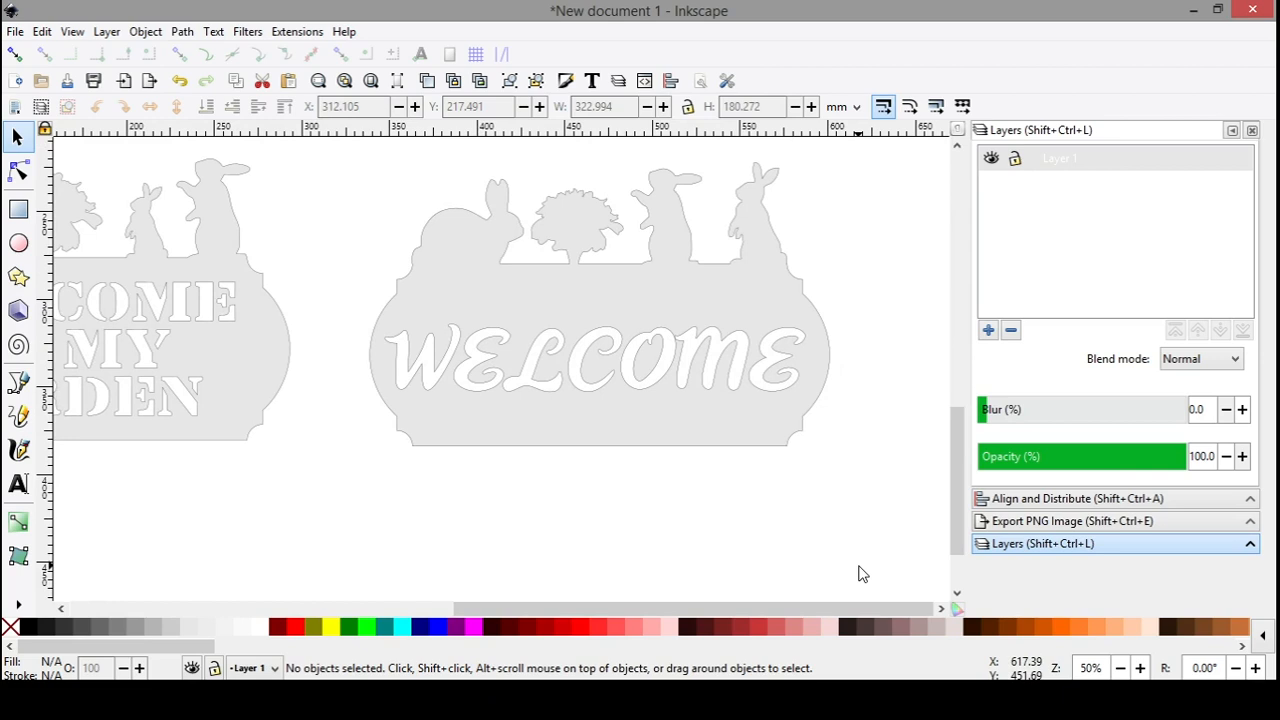
pyautogui.moveTo(374, 497); pyautogui.dragTo(290, 528)
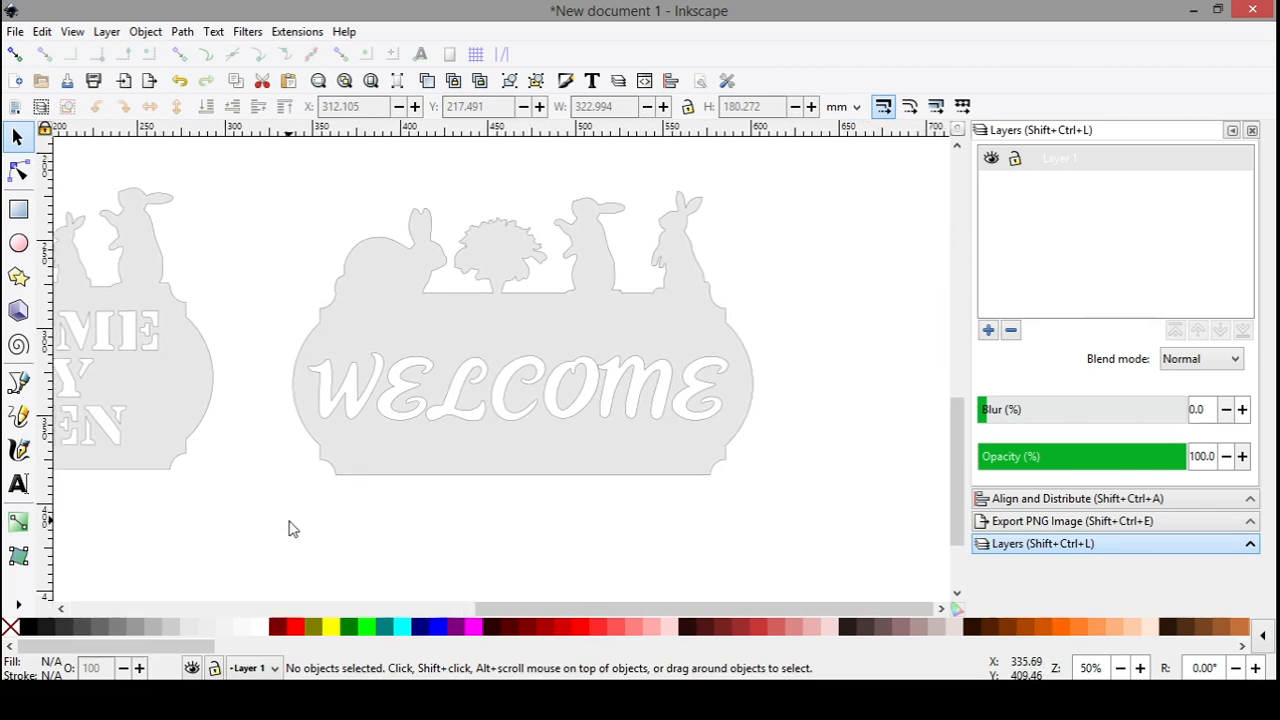